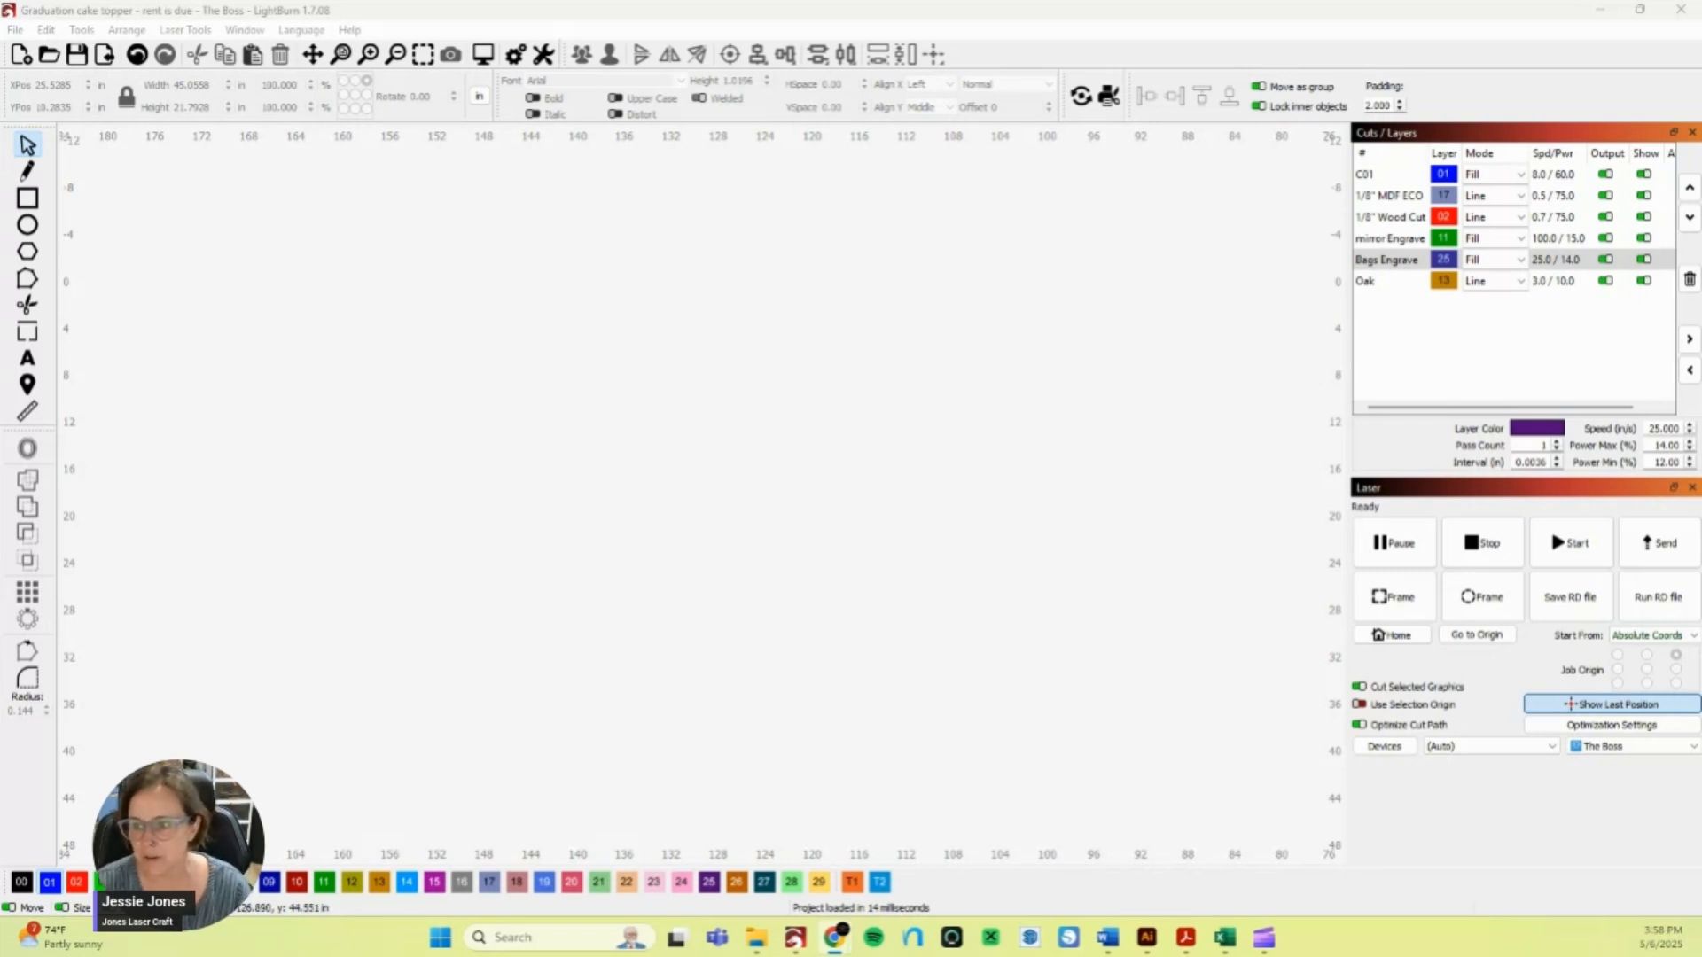
- Add the text "You're Dead to Us!" as a single line in Arial on the empty canvas
{"action": "left_click", "coordinate": [28, 360]}
{"action": "left_click", "coordinate": [293, 390]}
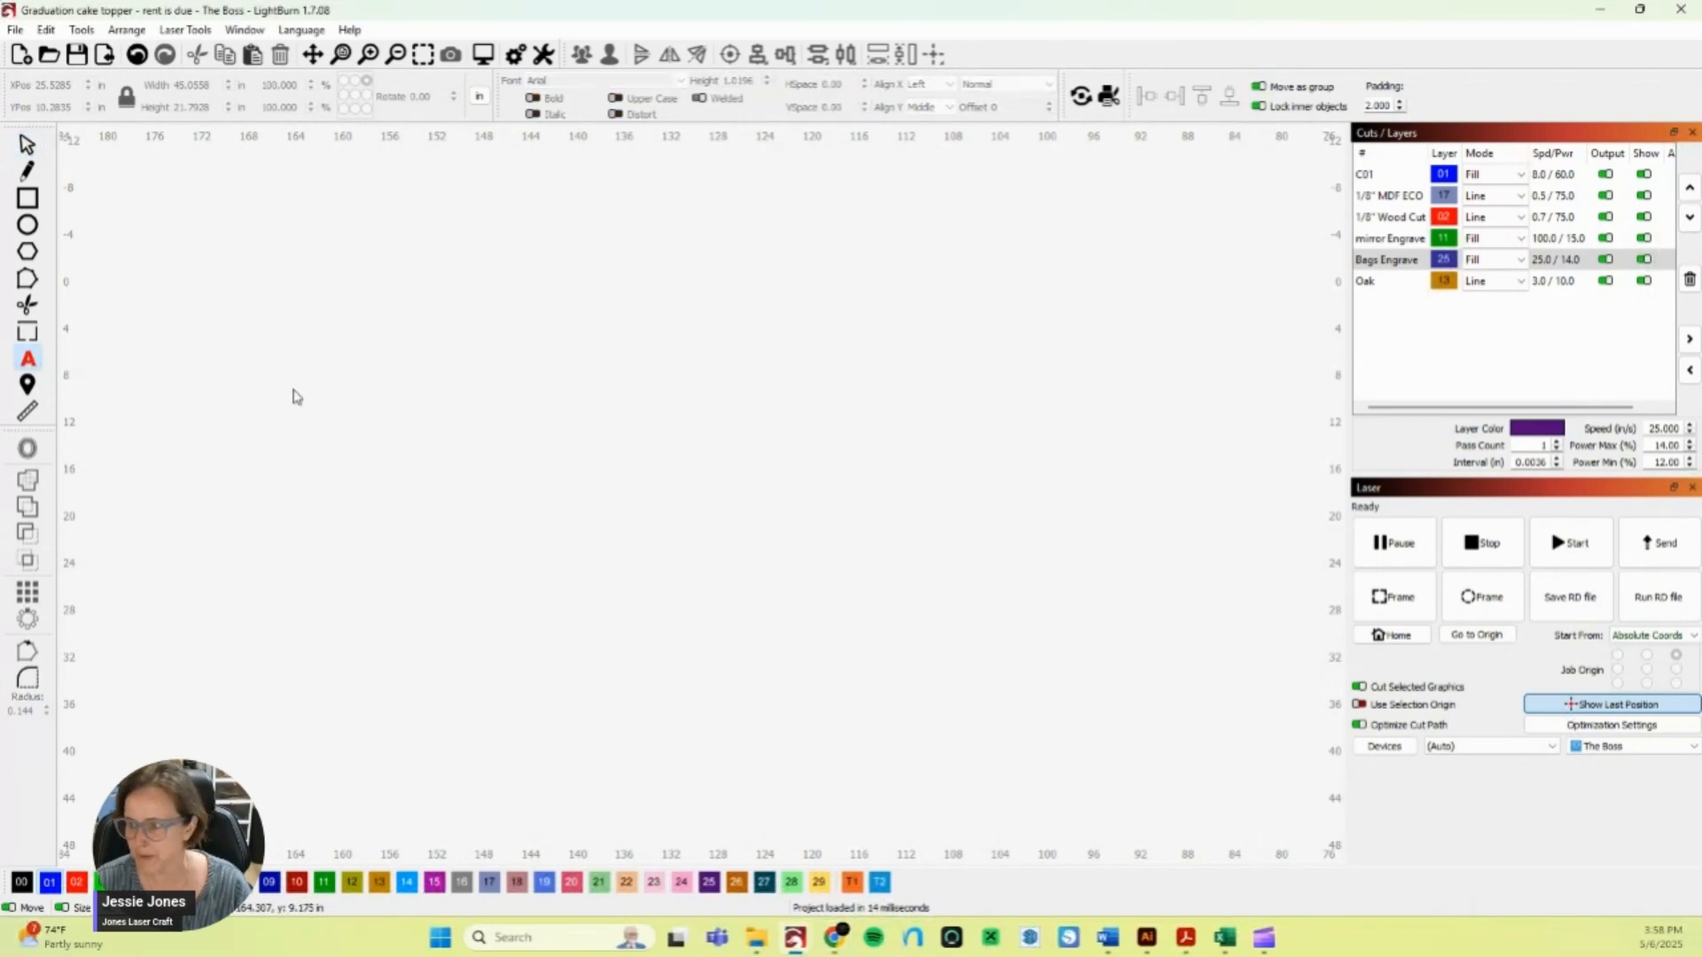
{"action": "type", "text": "YOu"}
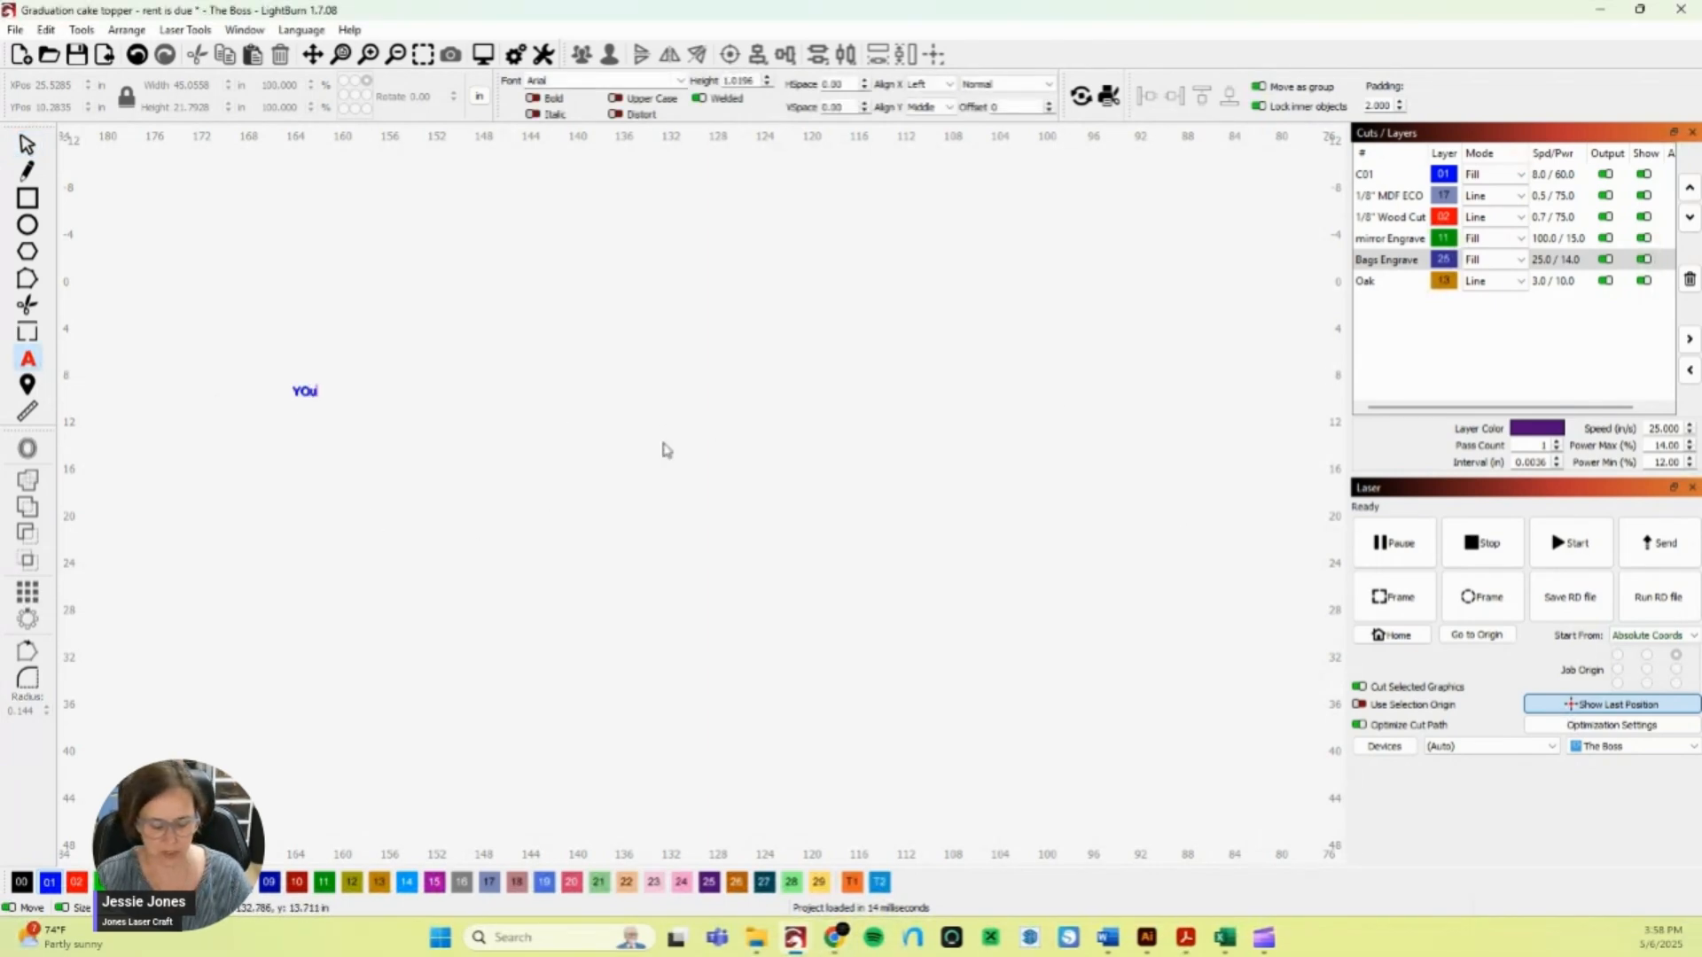
{"action": "type", "text": "r n"}
{"action": "key", "text": "BackSpace"}
{"action": "key", "text": "BackSpace"}
{"action": "key", "text": "BackSpace"}
{"action": "key", "text": "BackSpace"}
{"action": "key", "text": "BackSpace"}
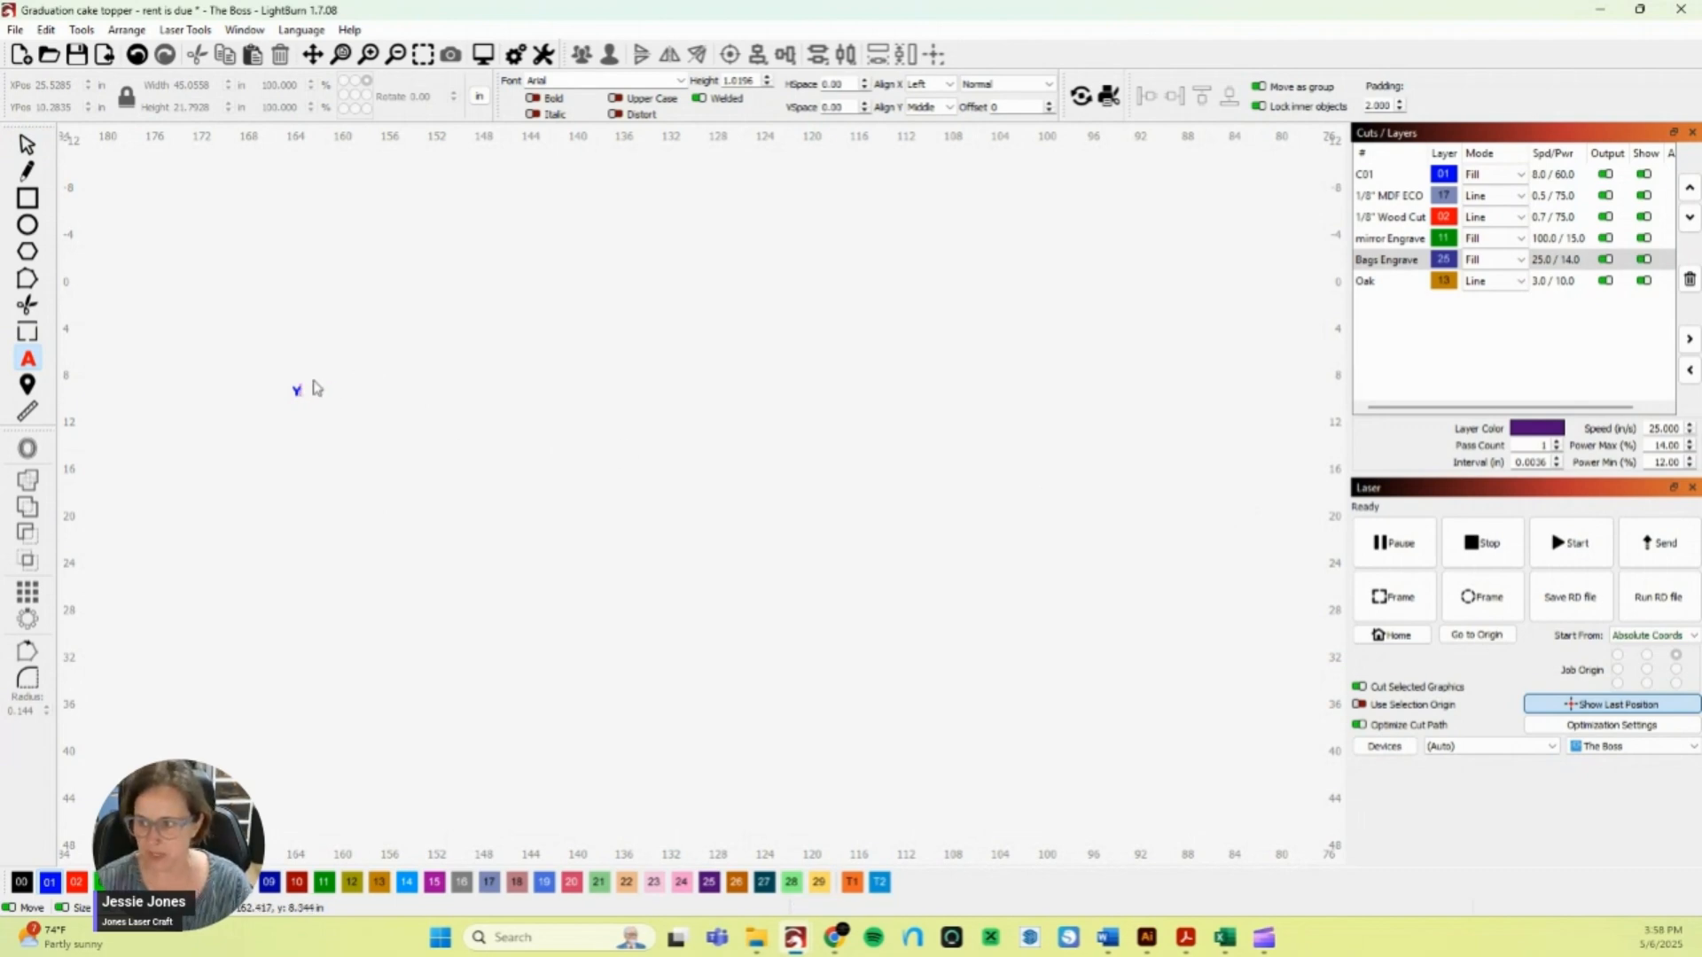
{"action": "scroll", "coordinate": [315, 389], "scroll_direction": "up", "scroll_amount": 4}
{"action": "type", "text": "ou"}
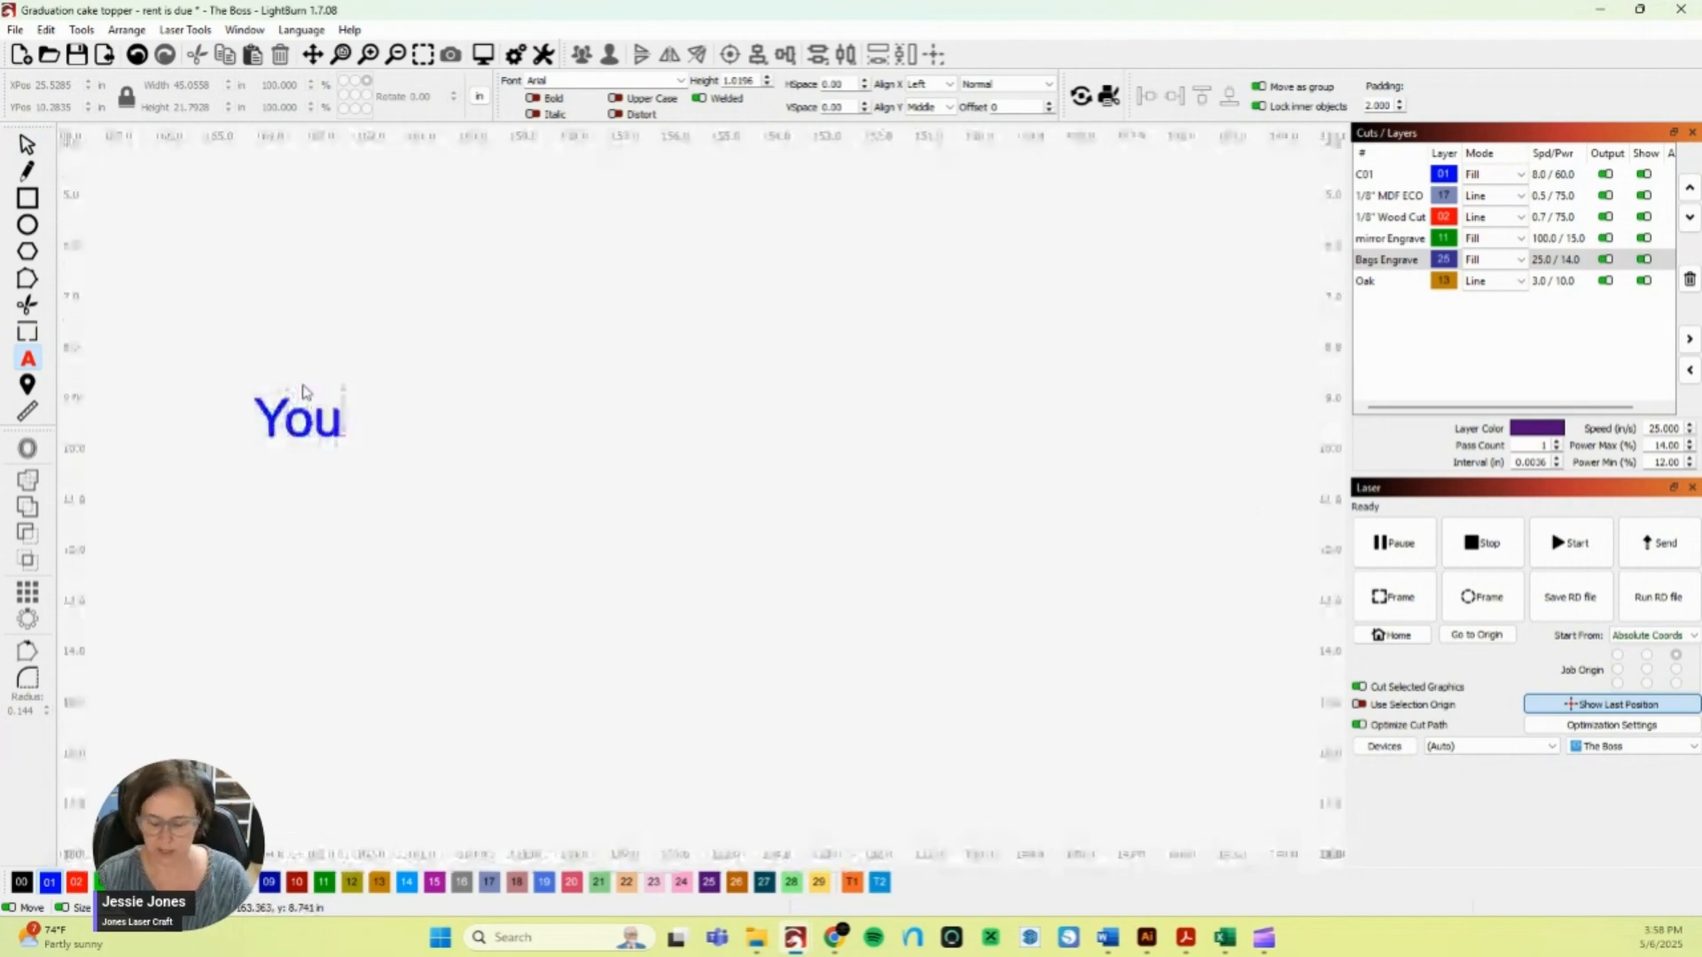
{"action": "type", "text": "'re Dea"}
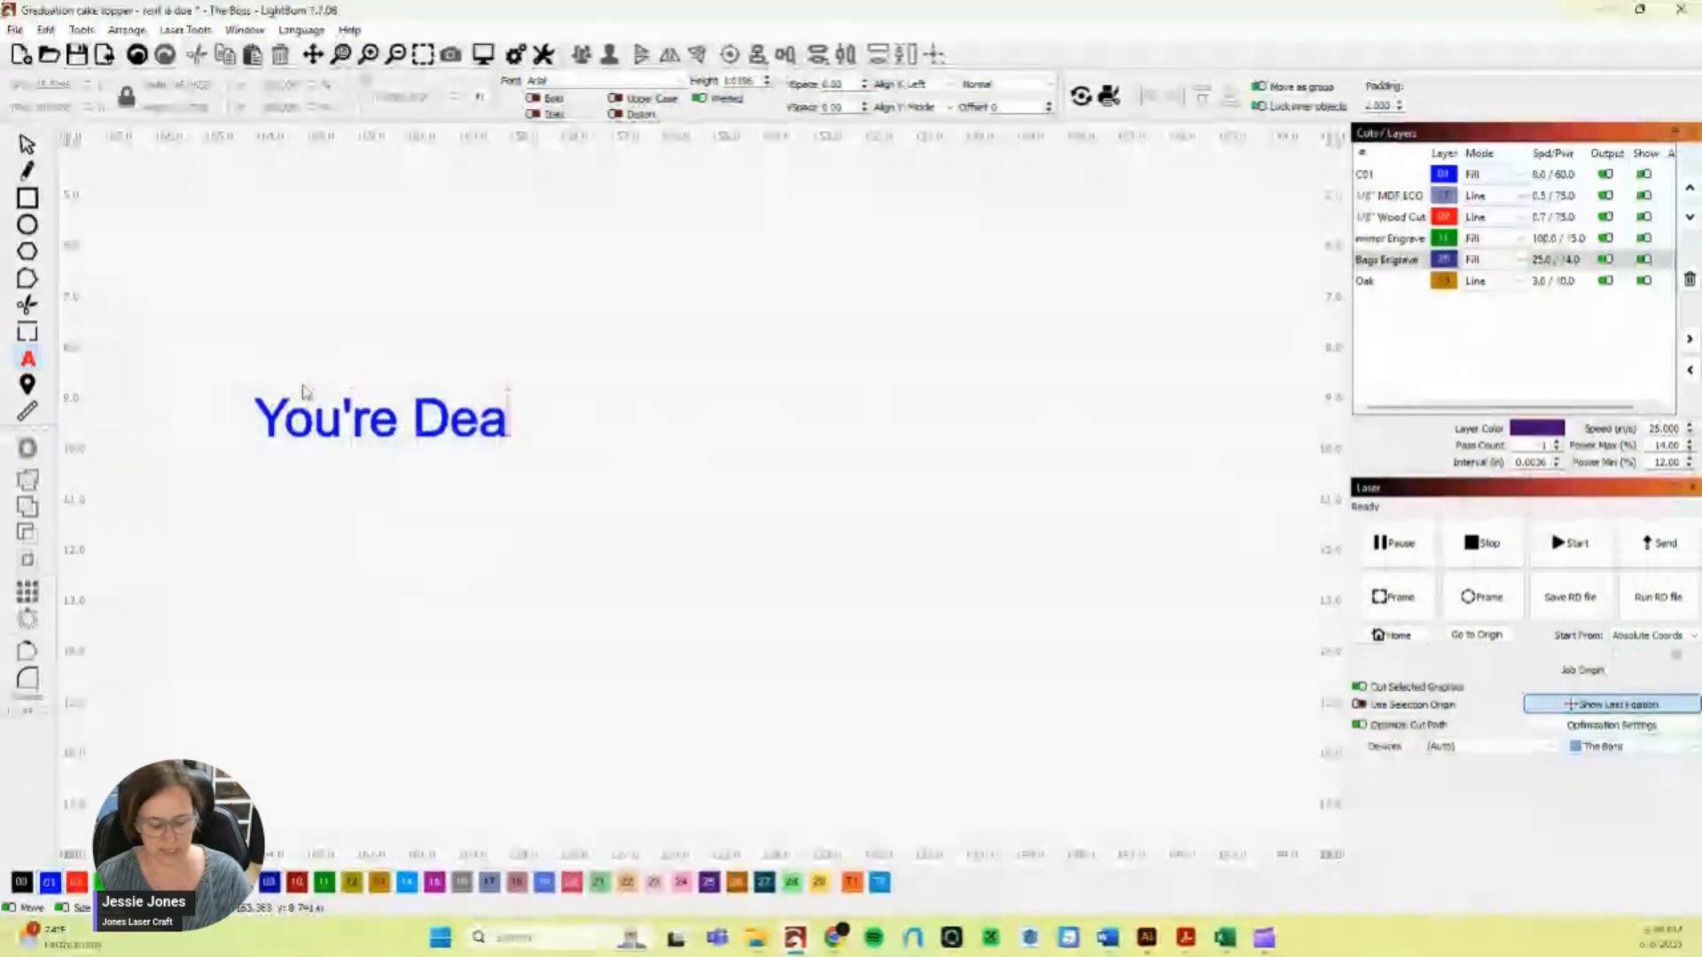
{"action": "type", "text": "d to "}
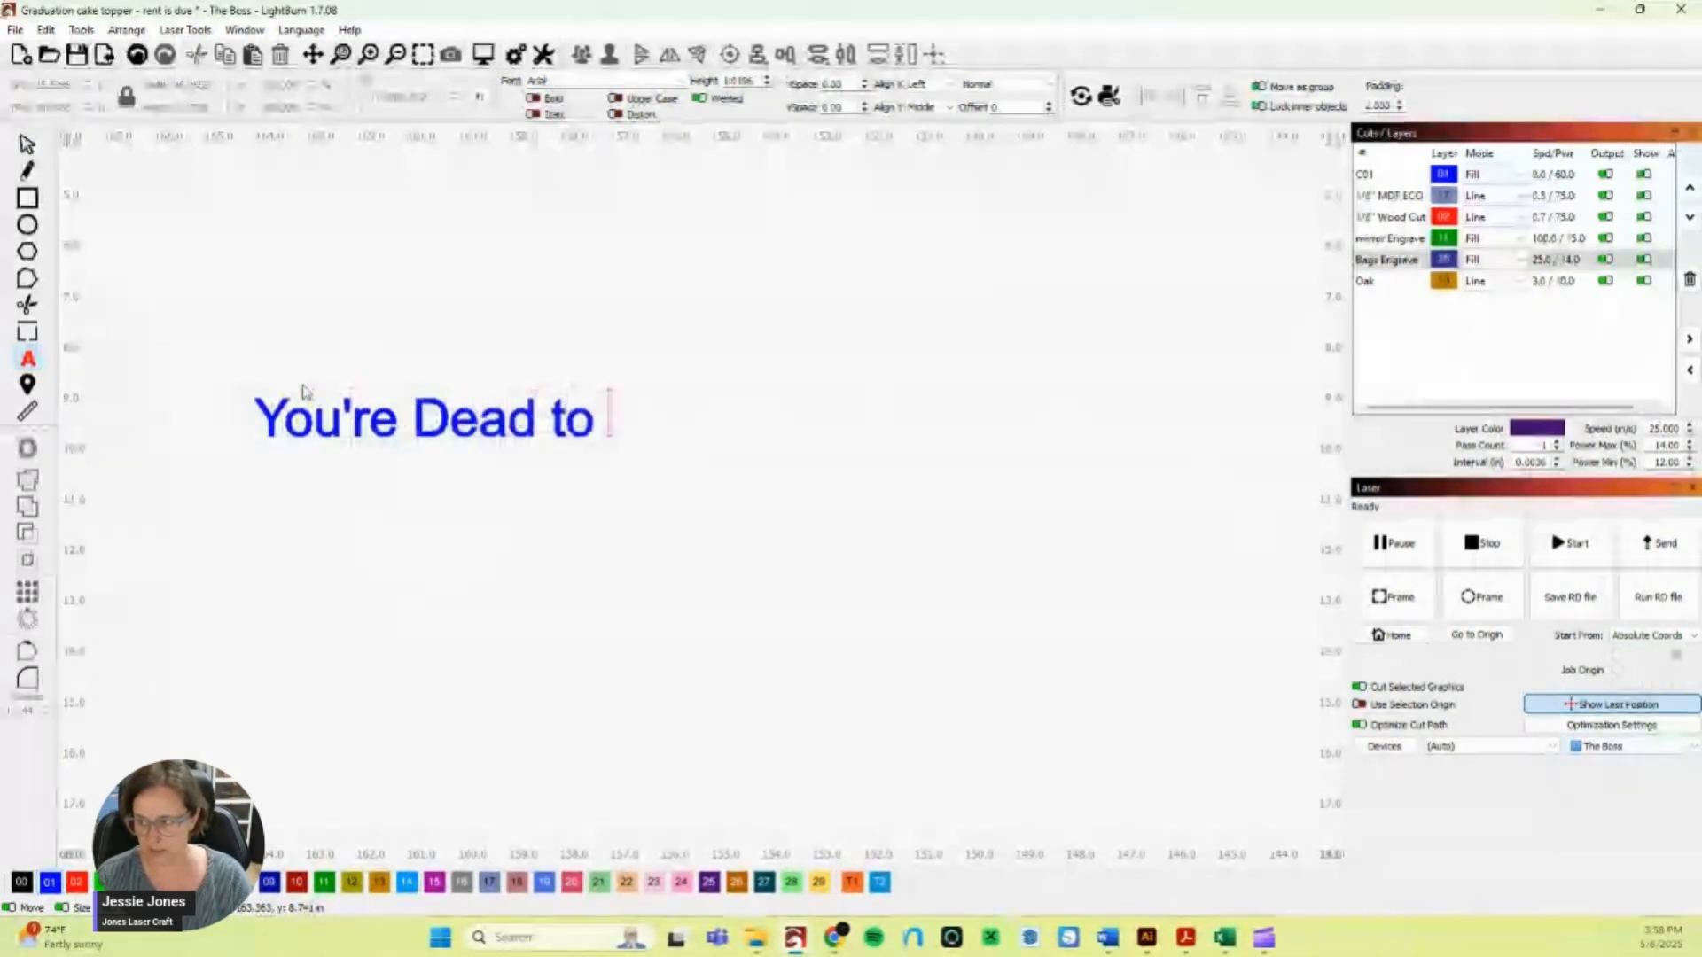
{"action": "type", "text": "Us"}
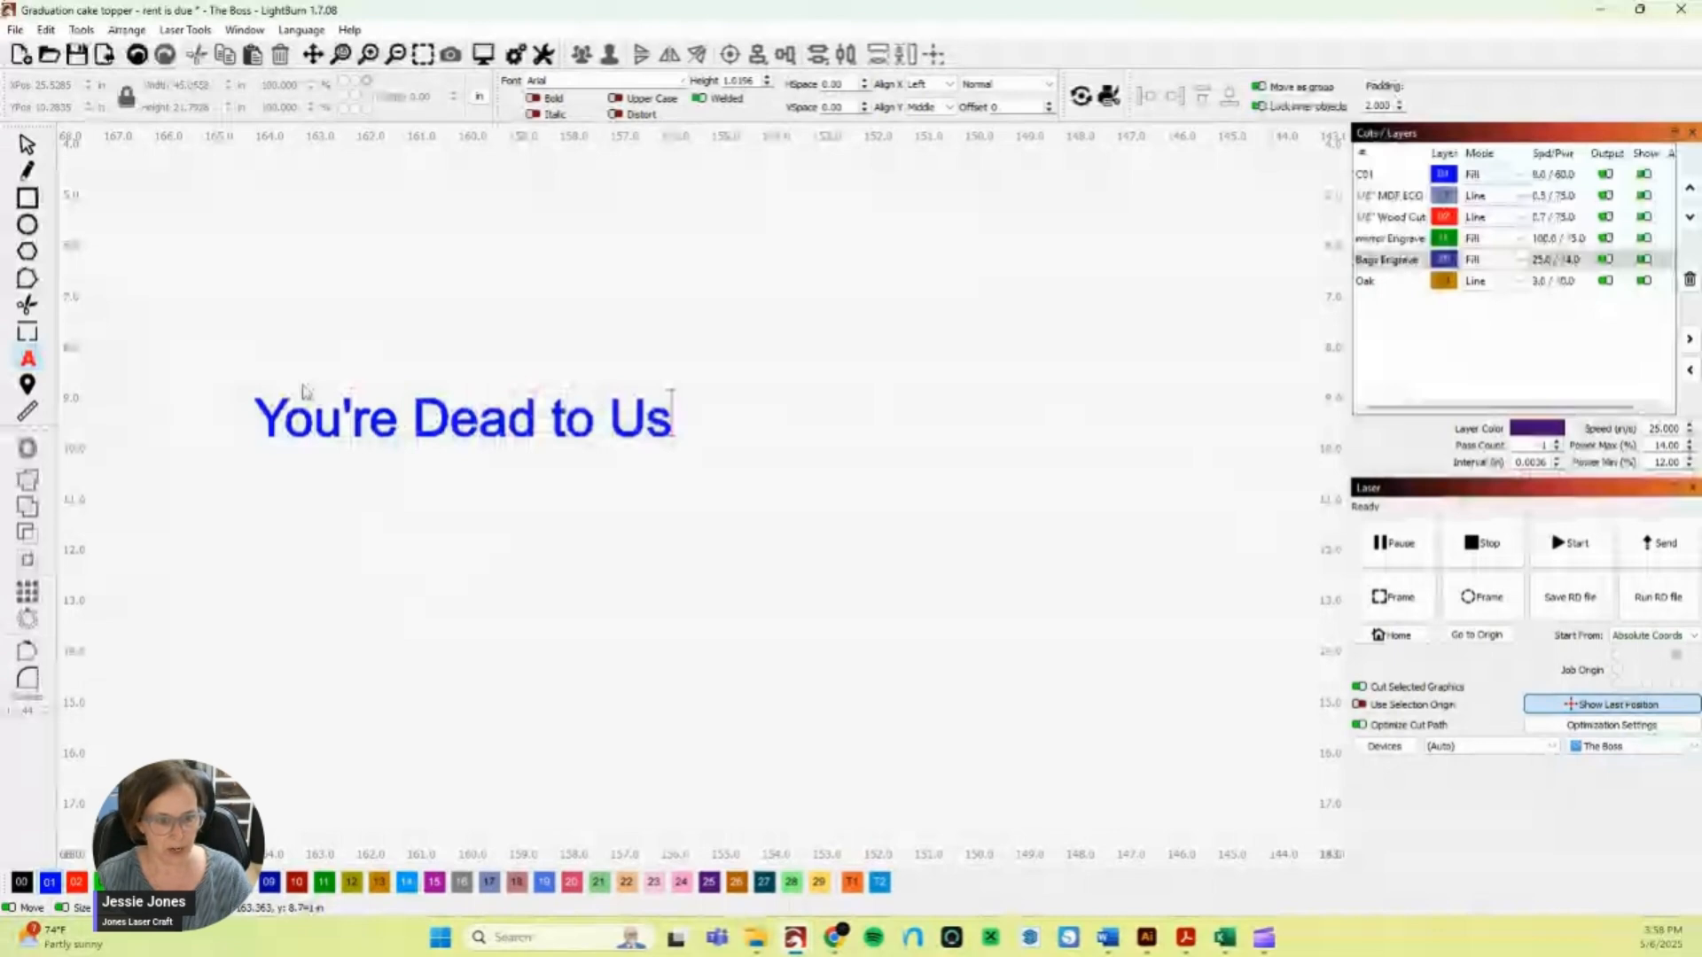
{"action": "type", "text": "!"}
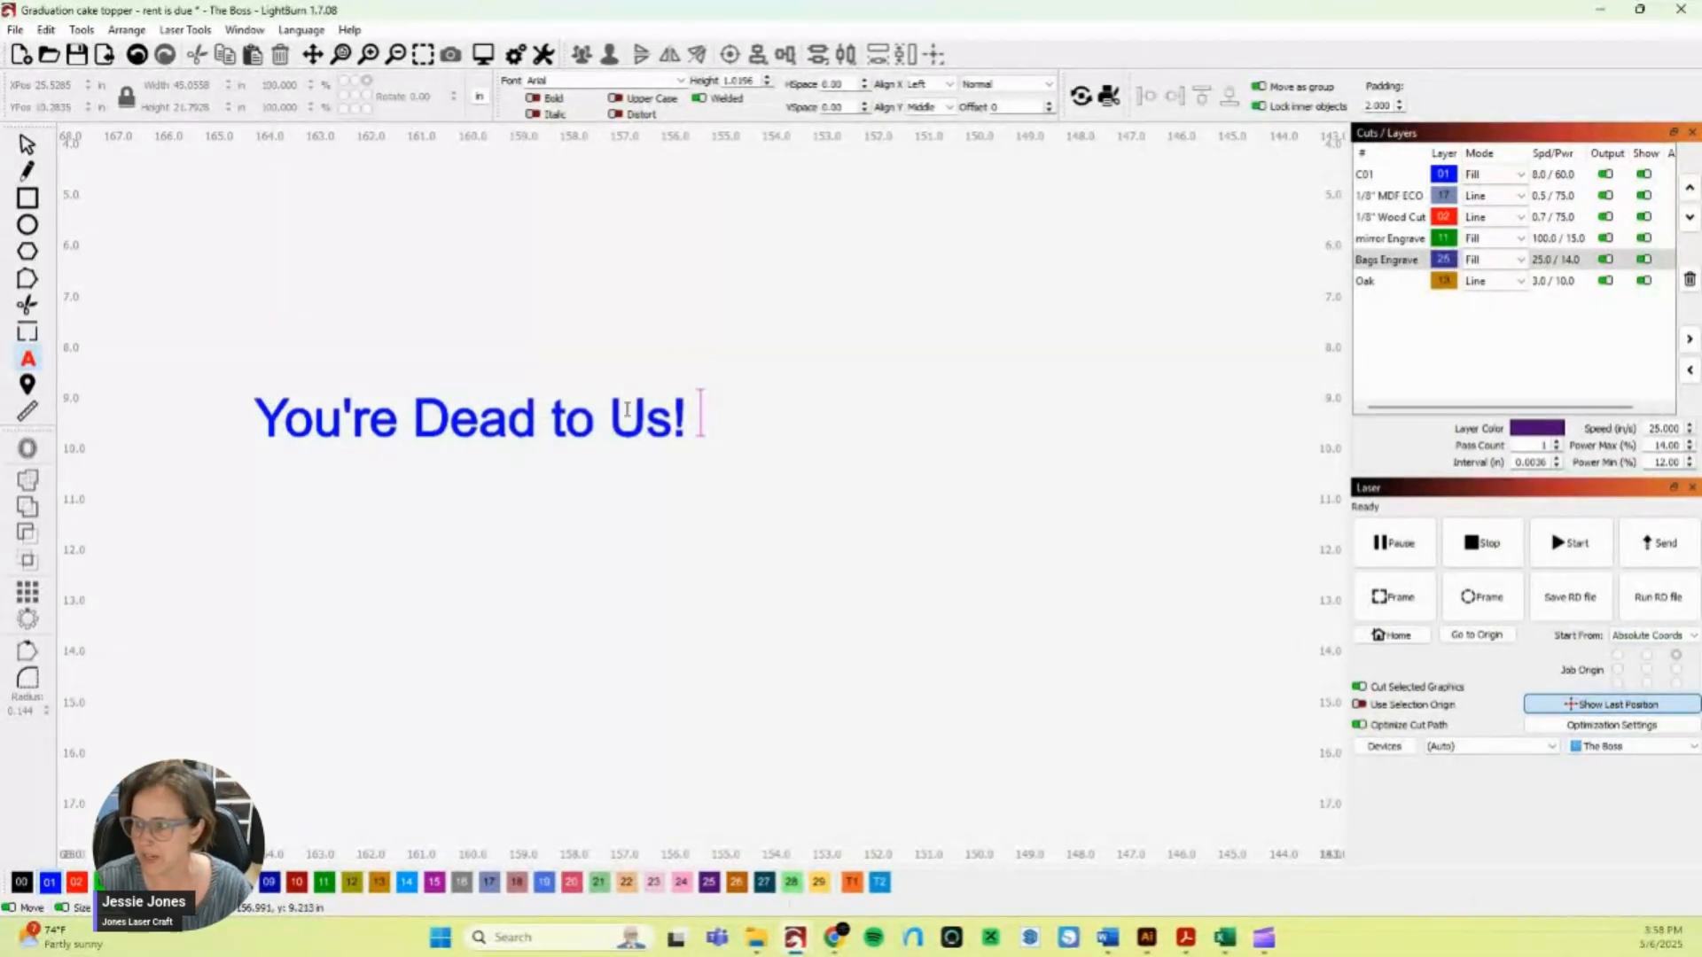
{"action": "left_click", "coordinate": [27, 146]}
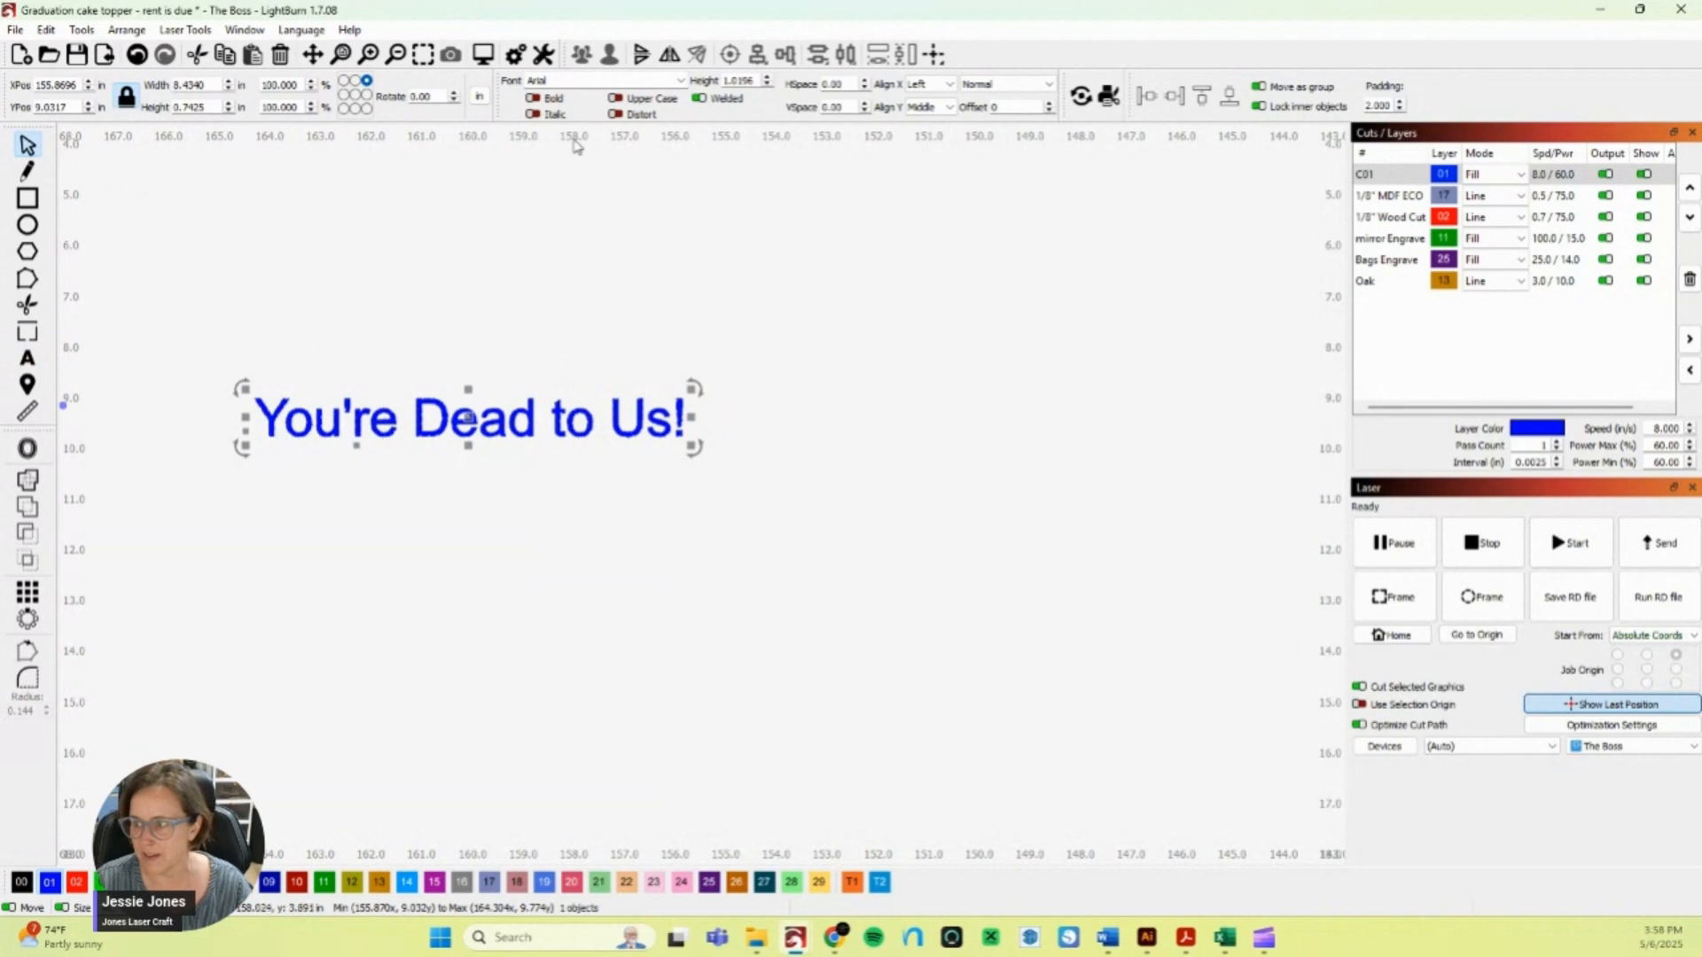
- Change the font of the "You're Dead to Us!" text to Lovely Valentine Script
{"action": "double_click", "coordinate": [627, 78]}
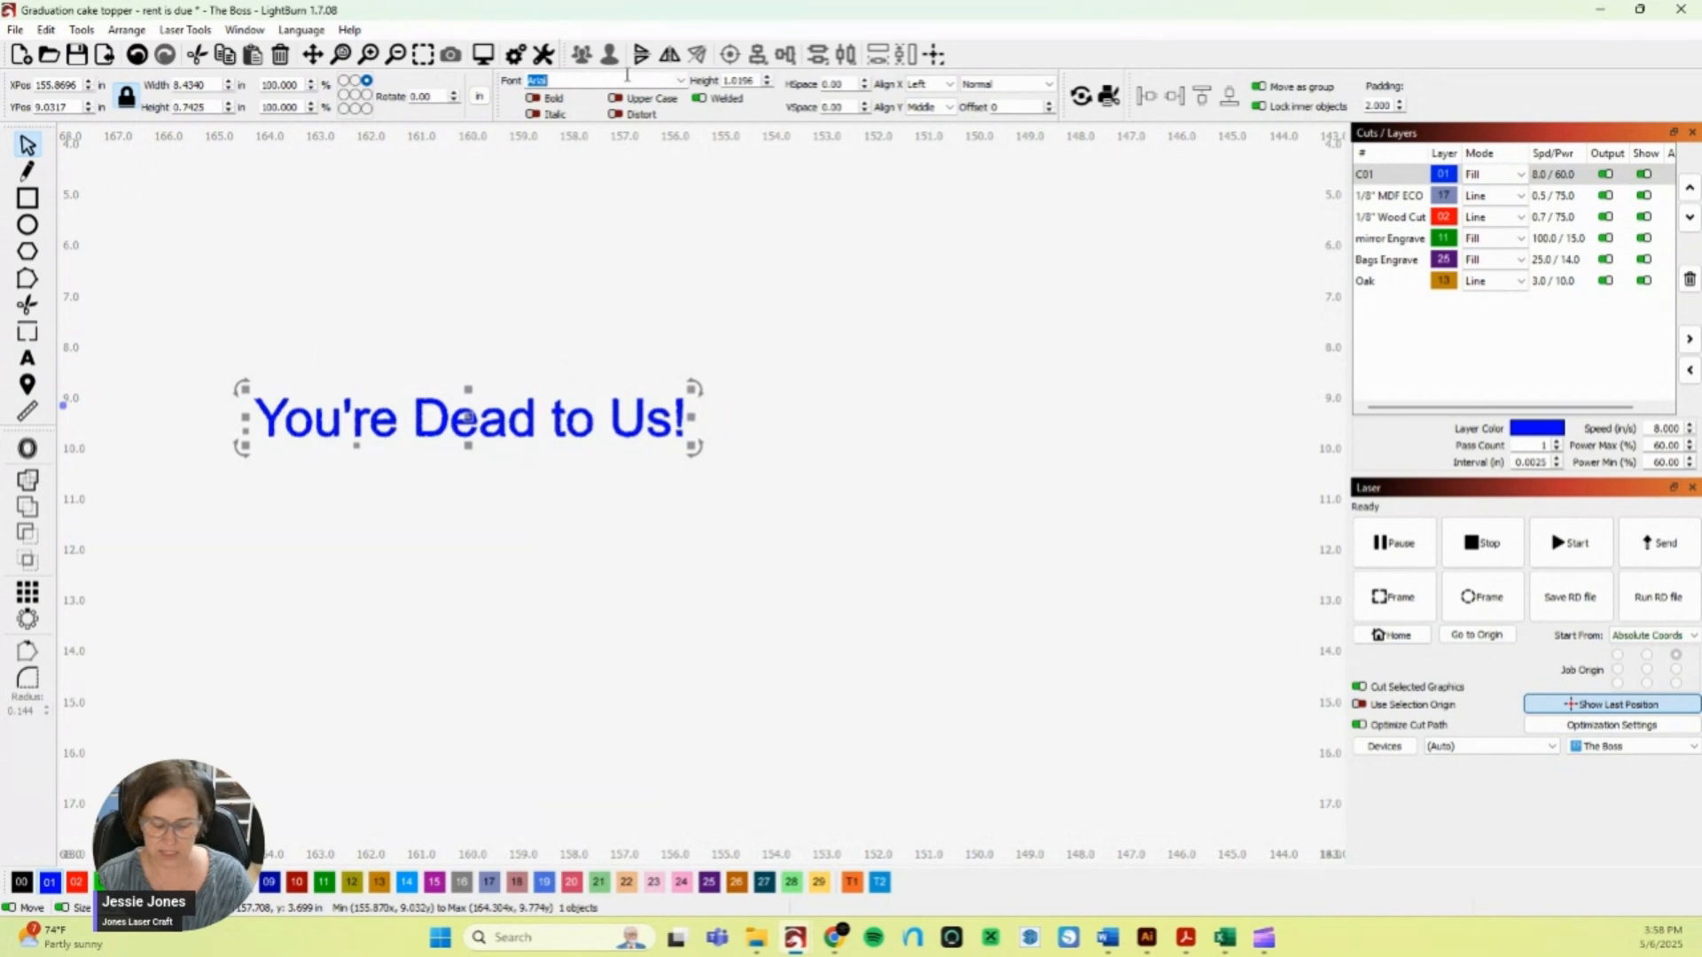
{"action": "type", "text": "va"}
{"action": "key", "text": "BackSpace"}
{"action": "key", "text": "BackSpace"}
{"action": "key", "text": "BackSpace"}
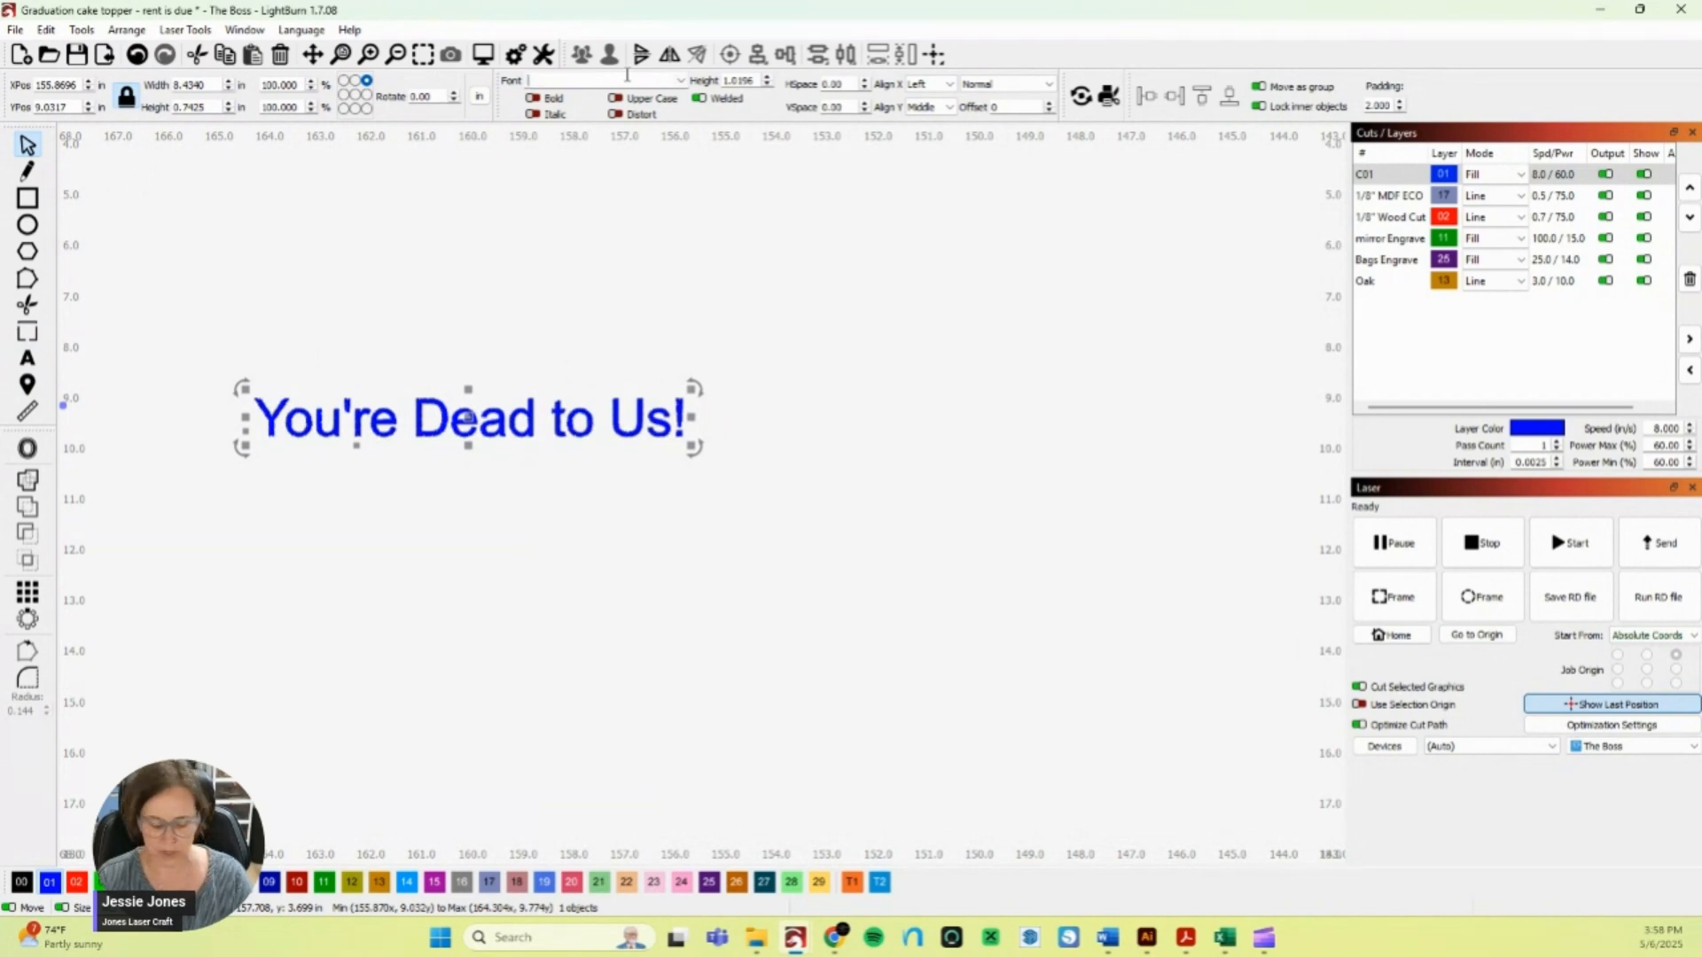
{"action": "type", "text": "lovel"}
{"action": "key", "text": "Return"}
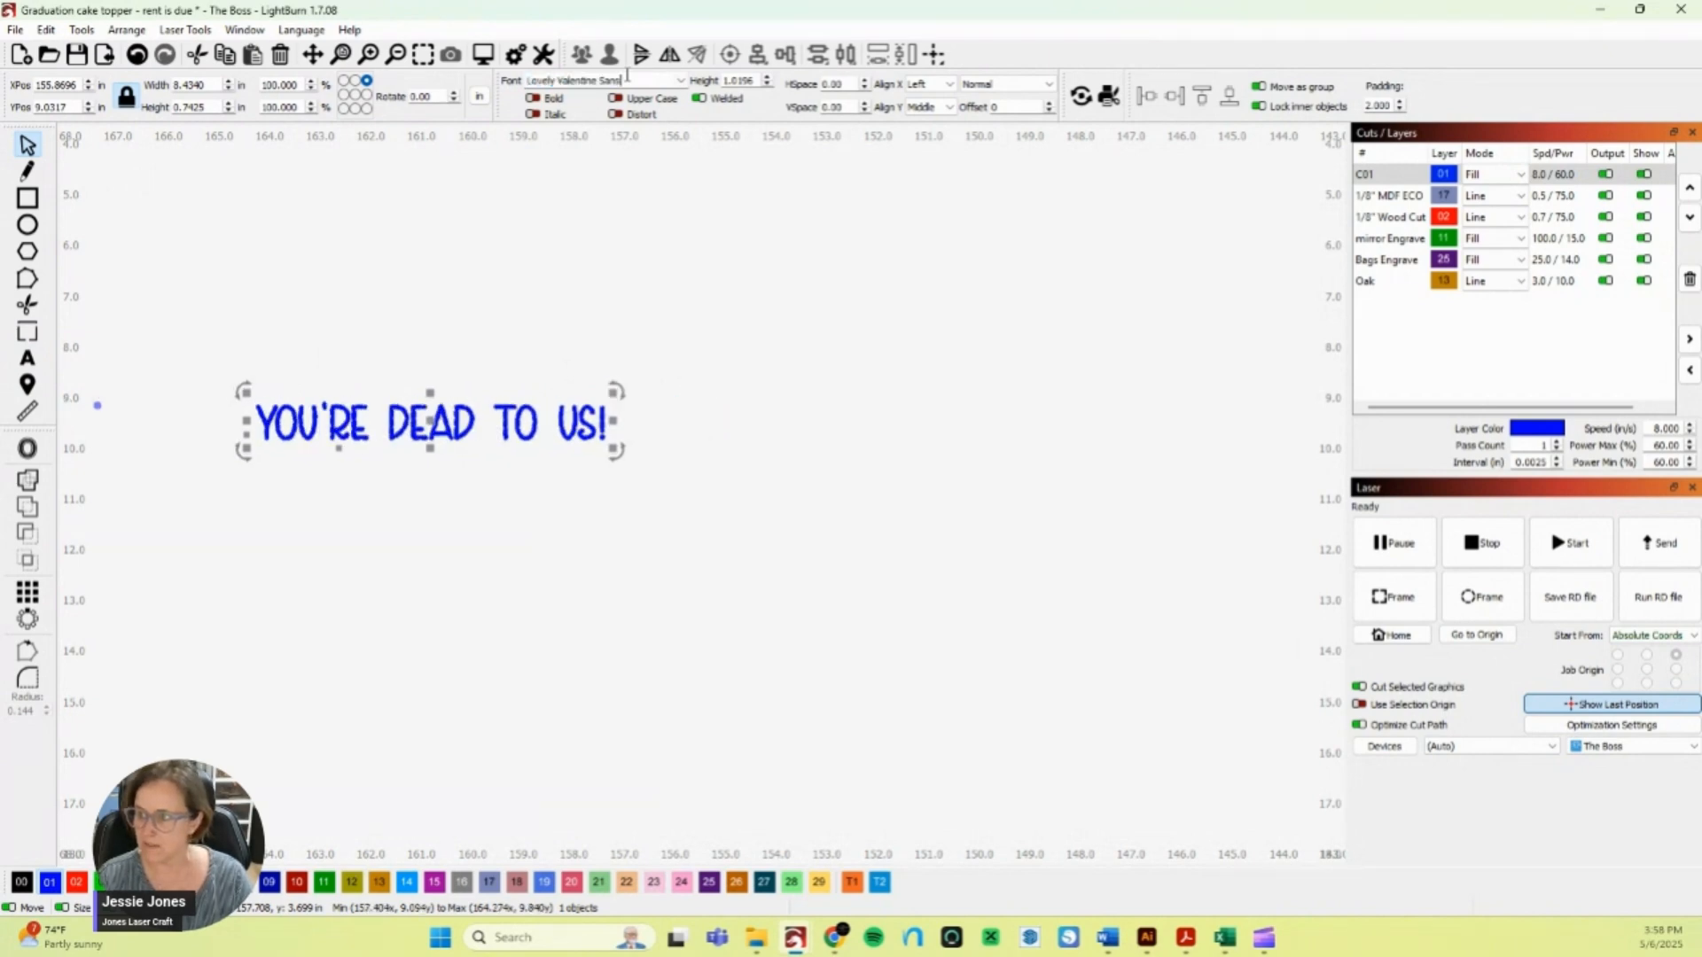
{"action": "left_click", "coordinate": [680, 80]}
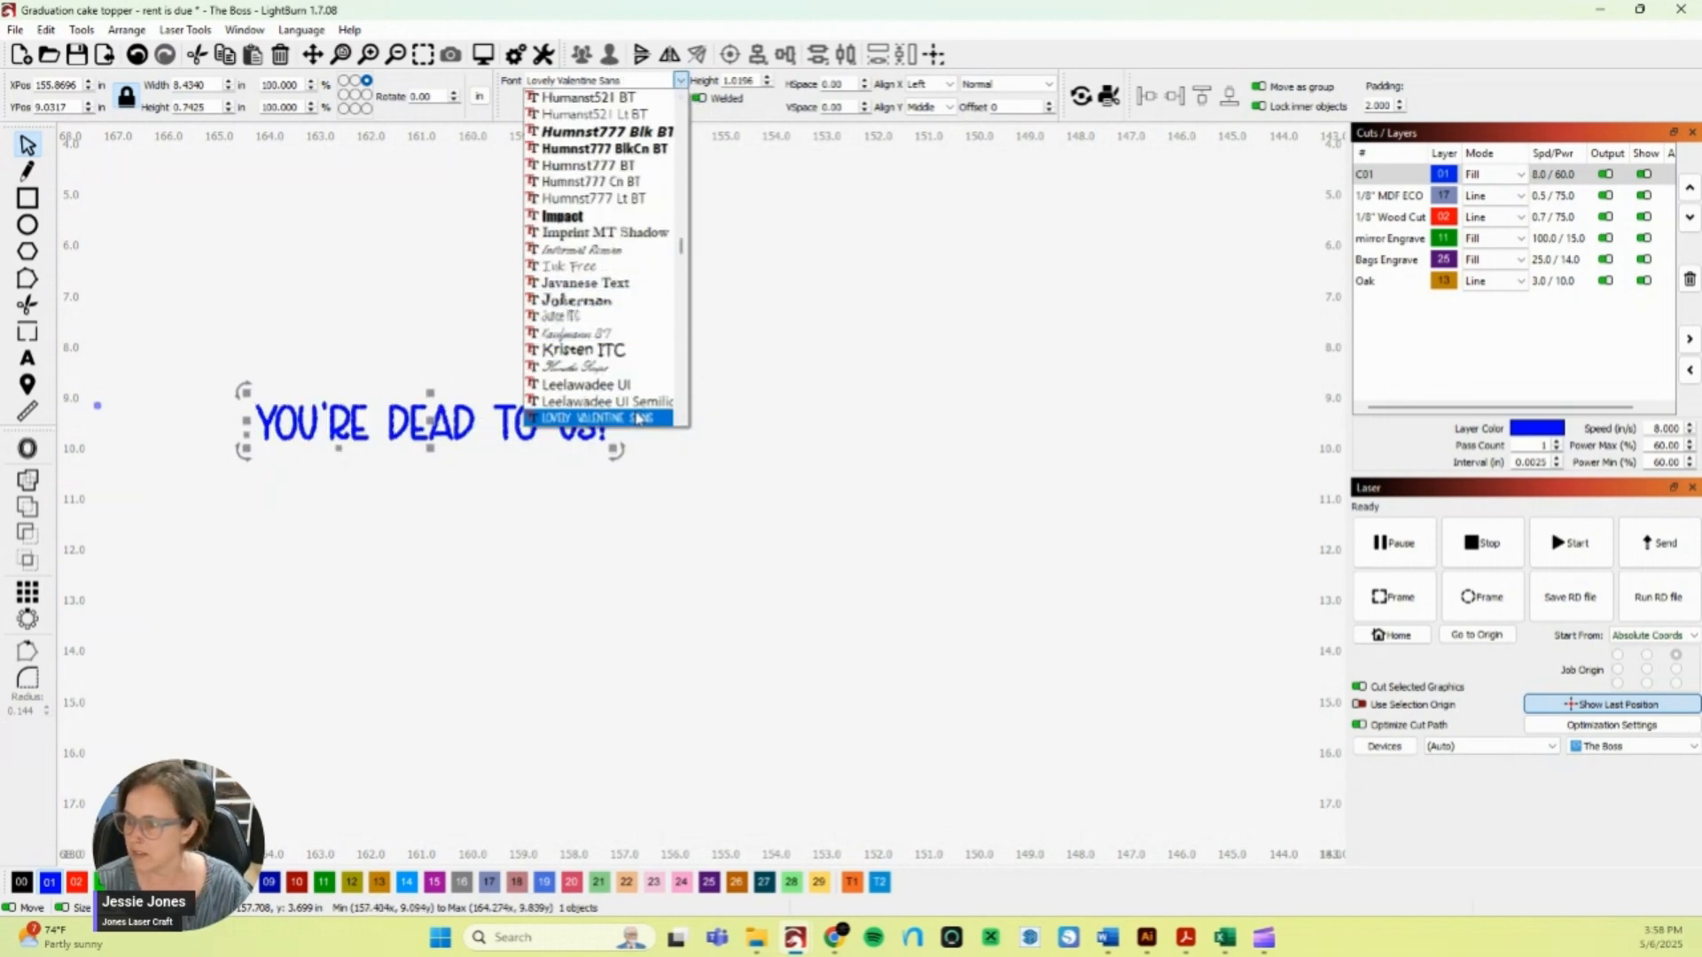
{"action": "scroll", "coordinate": [644, 395], "scroll_direction": "down", "scroll_amount": 1}
{"action": "left_click", "coordinate": [644, 396]}
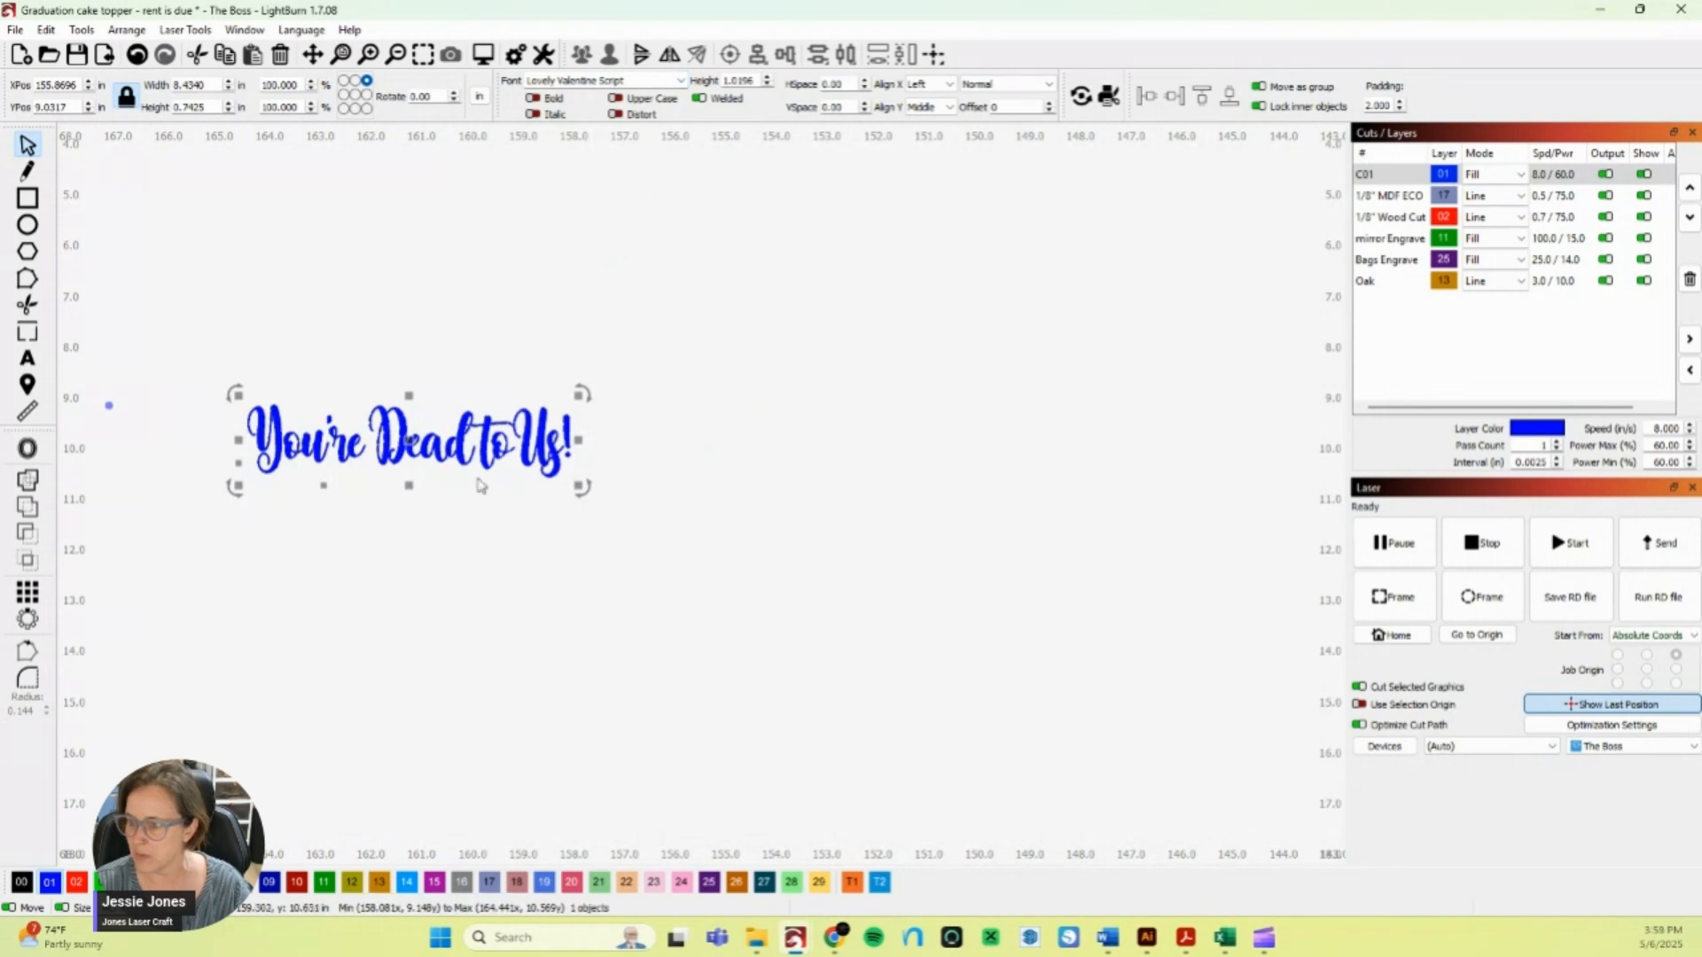
- Break the text into two lines so that "to Us!" sits below "You're Dead"
{"action": "left_click", "coordinate": [259, 463]}
{"action": "left_click", "coordinate": [260, 463]}
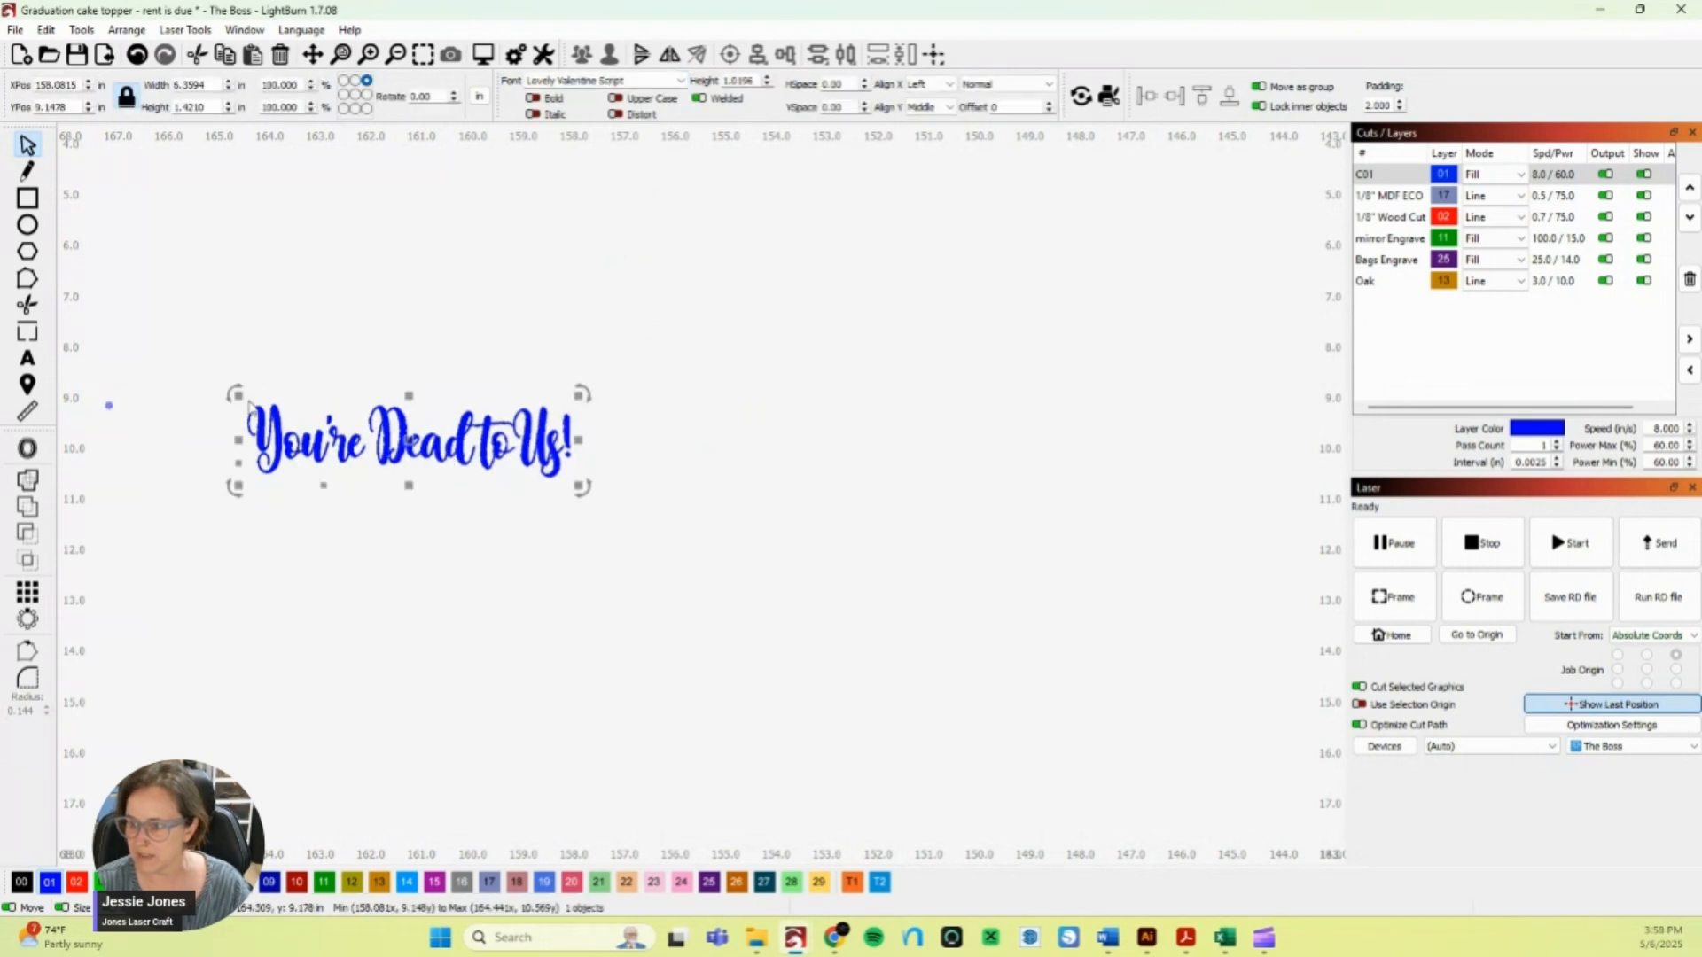
{"action": "double_click", "coordinate": [418, 441]}
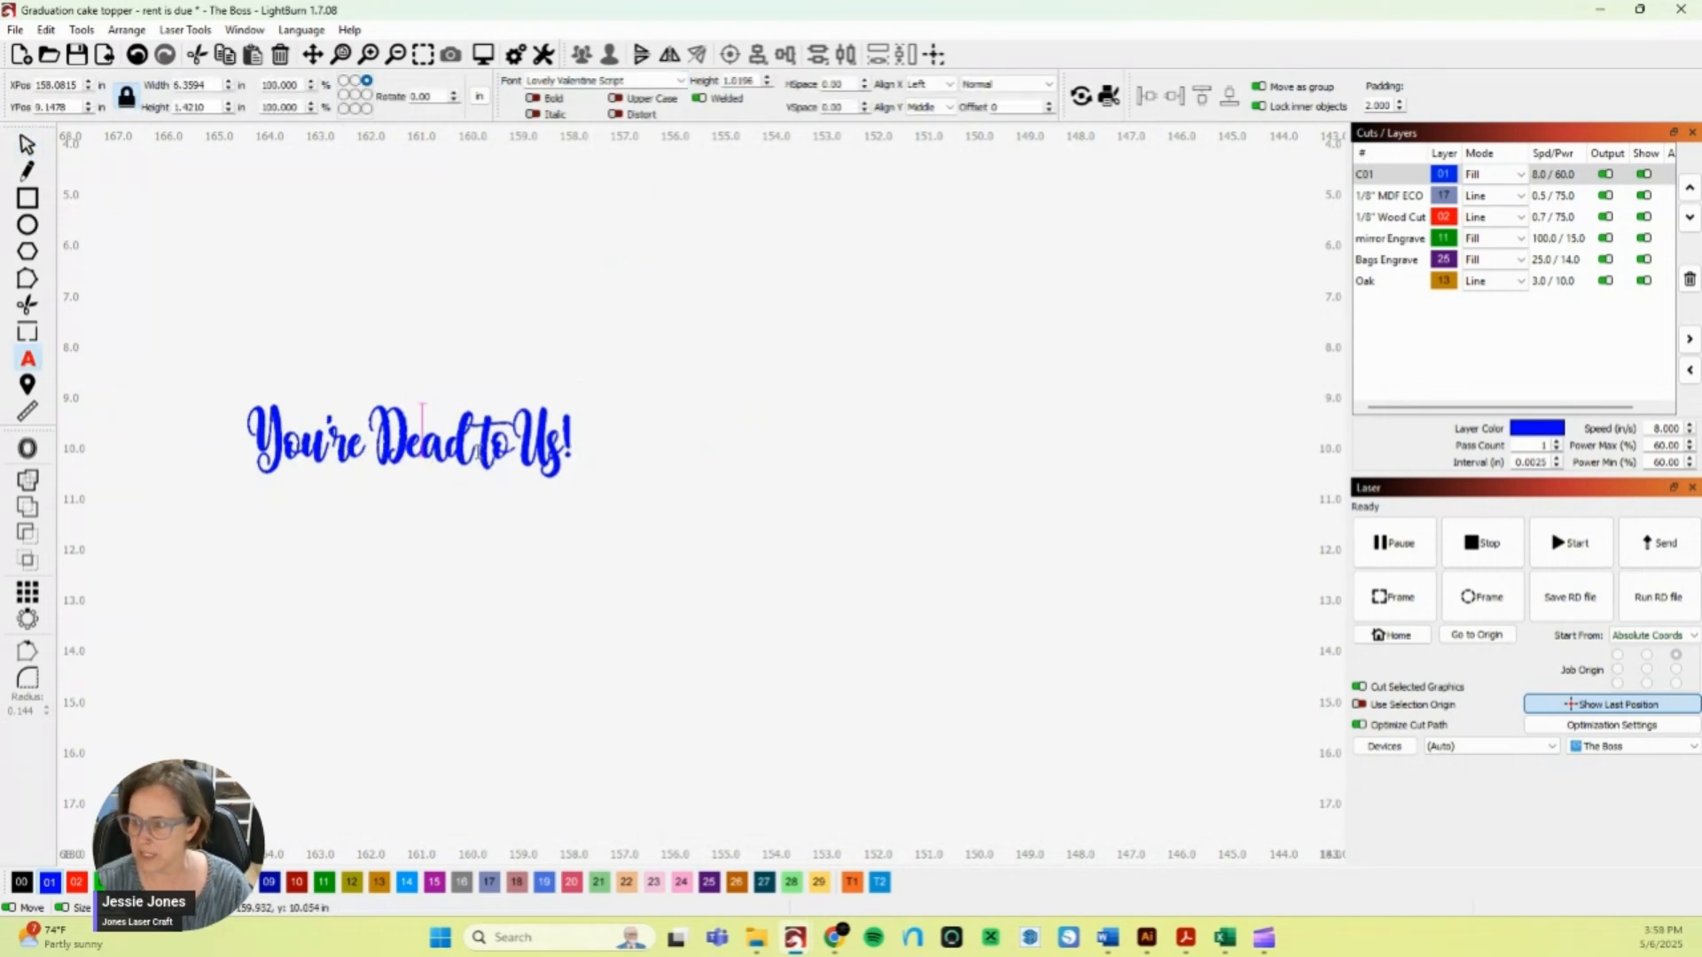
{"action": "key", "text": "Return"}
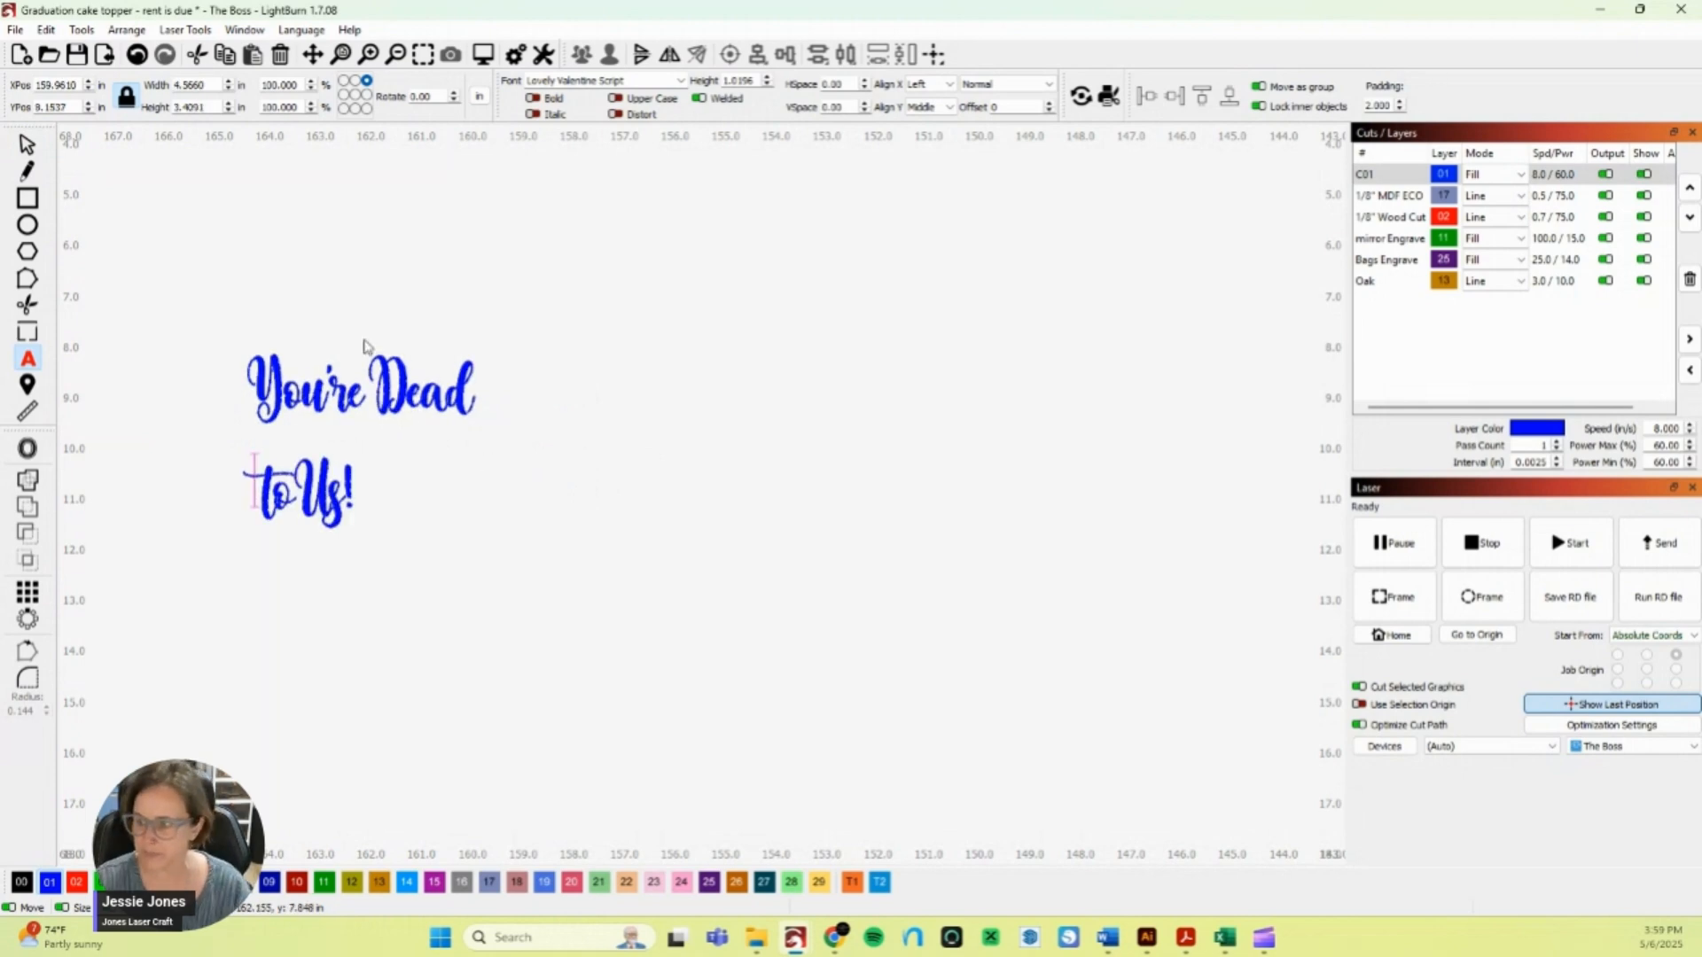
{"action": "left_click", "coordinate": [30, 147]}
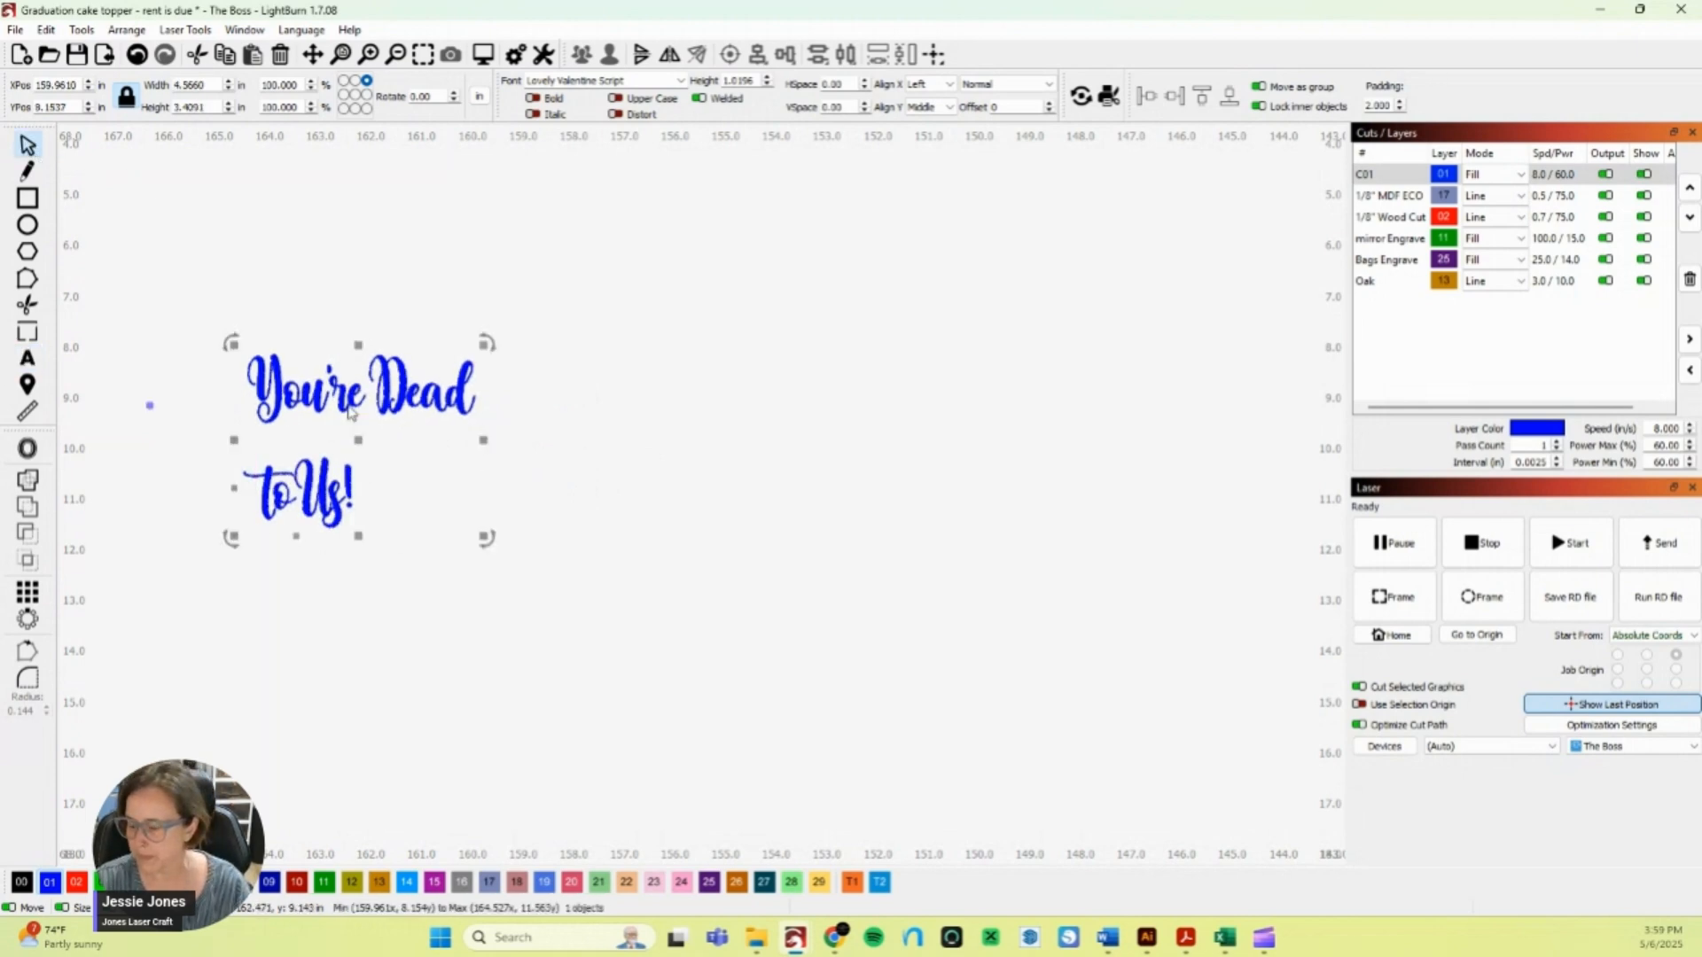
- Convert the two-line text to paths and move "to Us!" up close beneath the word "Dead"
{"action": "left_click", "coordinate": [46, 29]}
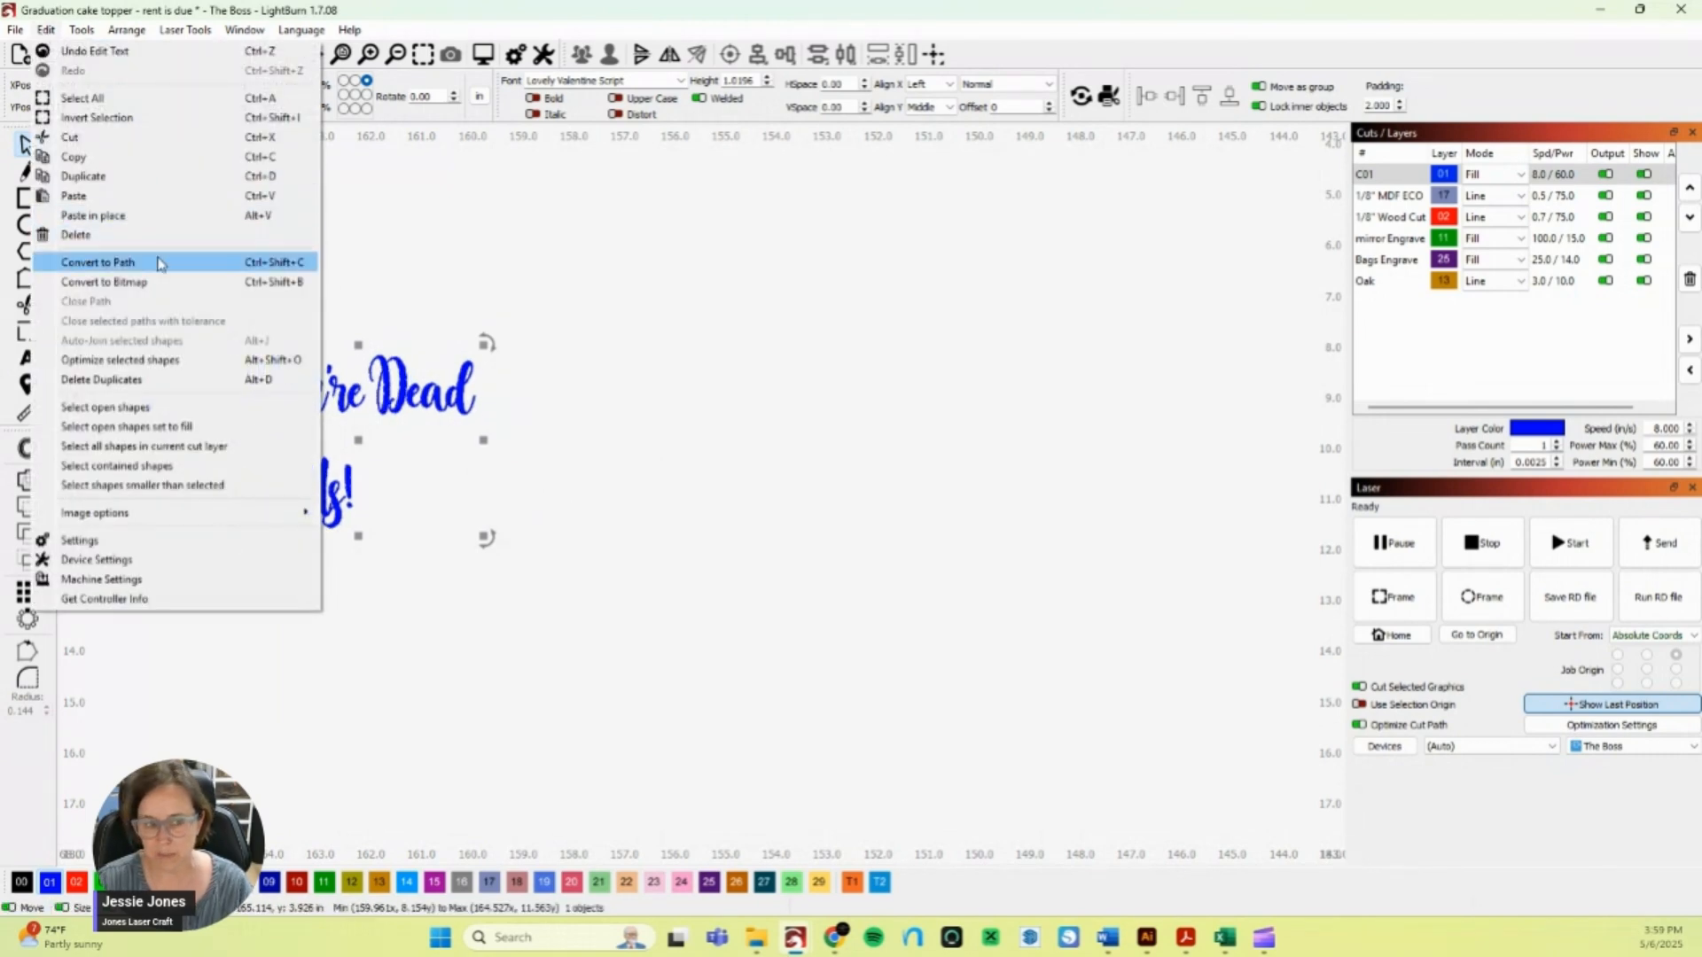
{"action": "left_click", "coordinate": [161, 263]}
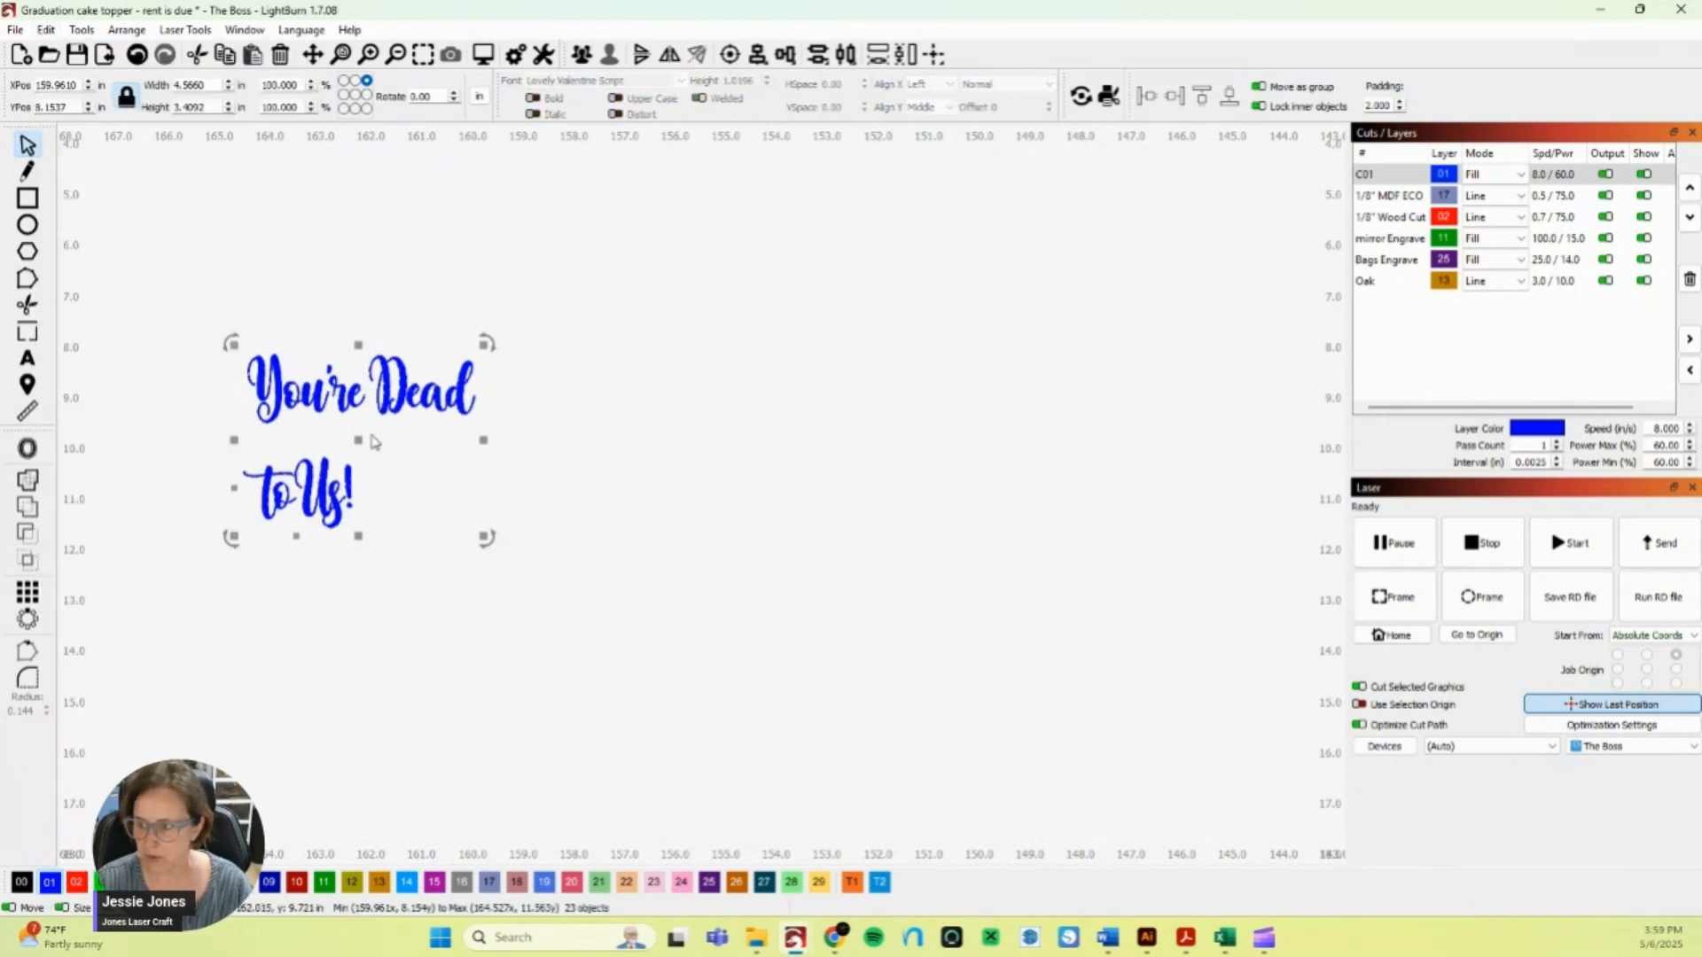
{"action": "left_click", "coordinate": [236, 448]}
{"action": "left_click_drag", "start_coordinate": [236, 448], "coordinate": [412, 578]}
{"action": "left_click_drag", "start_coordinate": [298, 496], "coordinate": [410, 457]}
{"action": "left_click", "coordinate": [310, 424]}
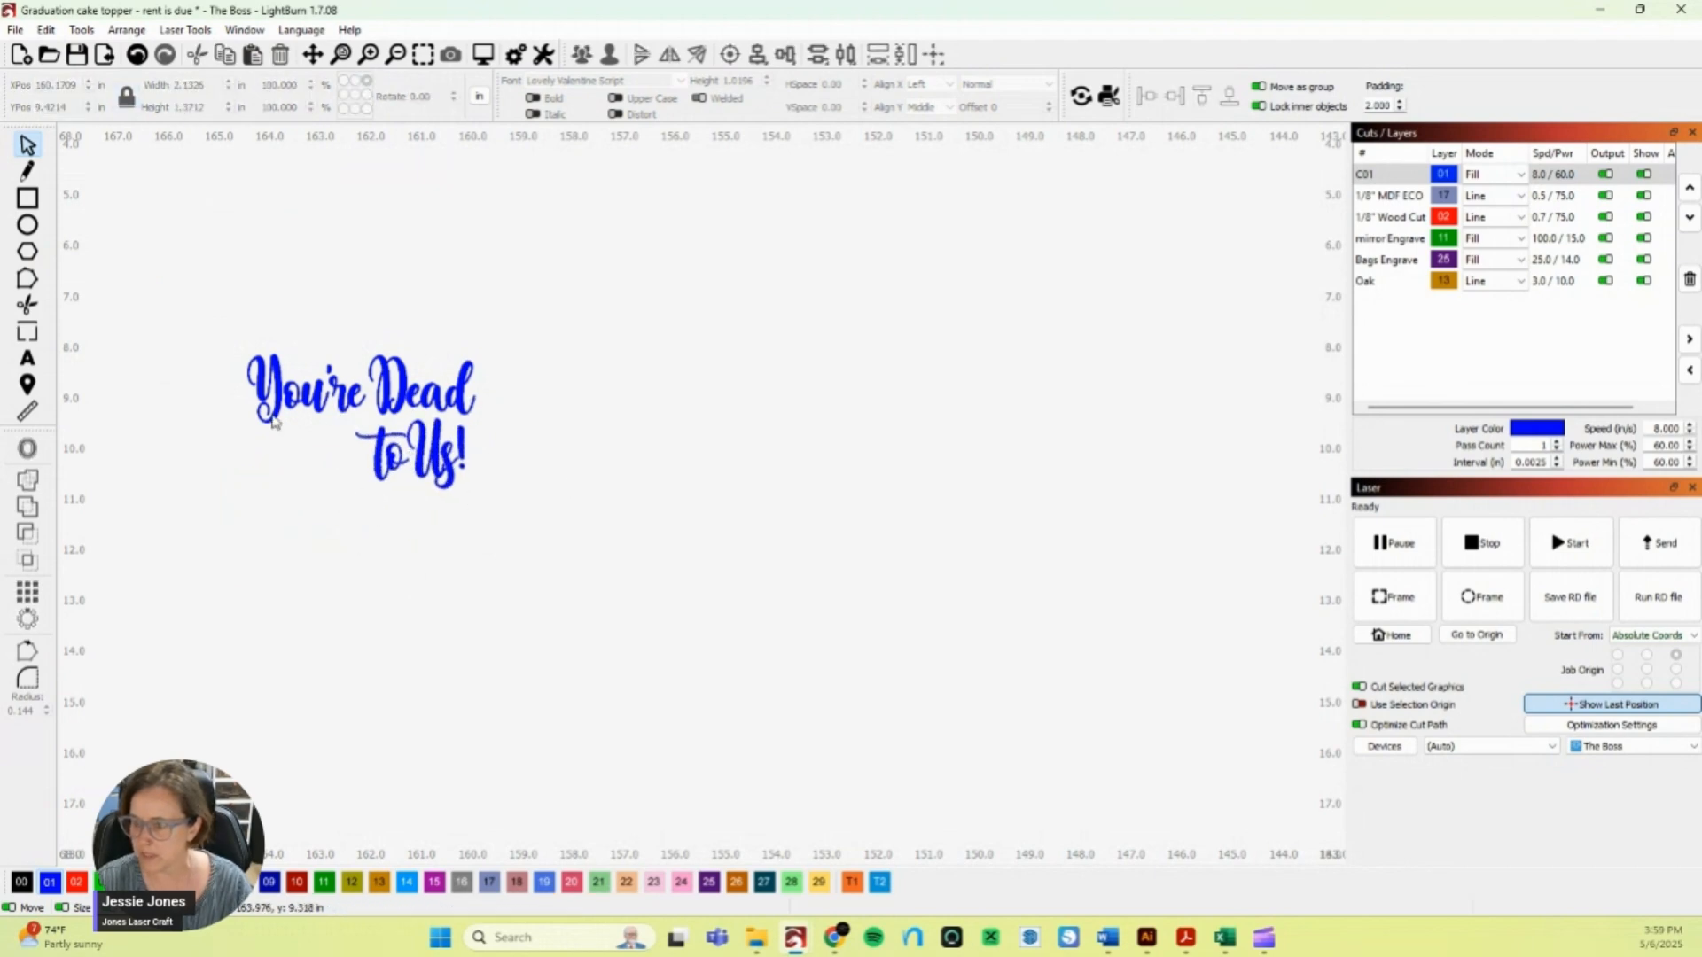
- Enlarge the initial "Y" outward to about 1.61 in wide and 3.25 in high, keeping its proportions
{"action": "left_click", "coordinate": [275, 423]}
{"action": "left_click_drag", "start_coordinate": [235, 432], "coordinate": [191, 524]}
{"action": "left_click", "coordinate": [589, 562]}
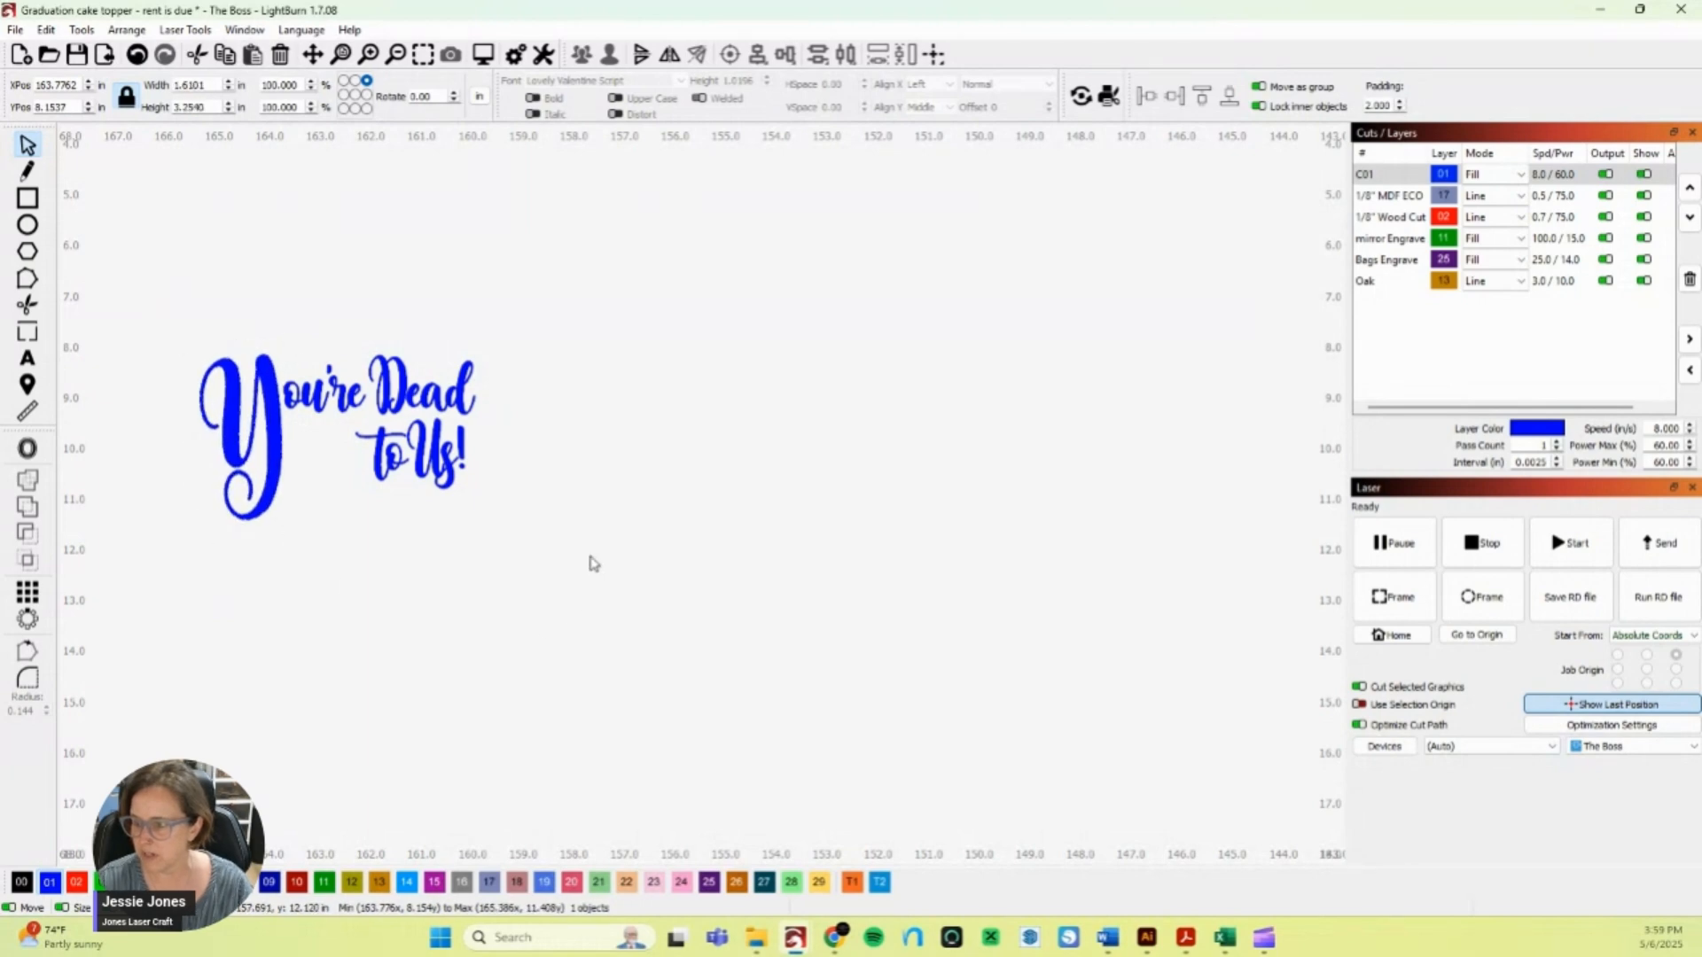
- Move "to Us!" beneath "ou're" beside the large "Y" and enlarge the word "Dead" to about 2.30 in wide
{"action": "left_click_drag", "start_coordinate": [608, 533], "coordinate": [389, 469]}
{"action": "left_click", "coordinate": [466, 399]}
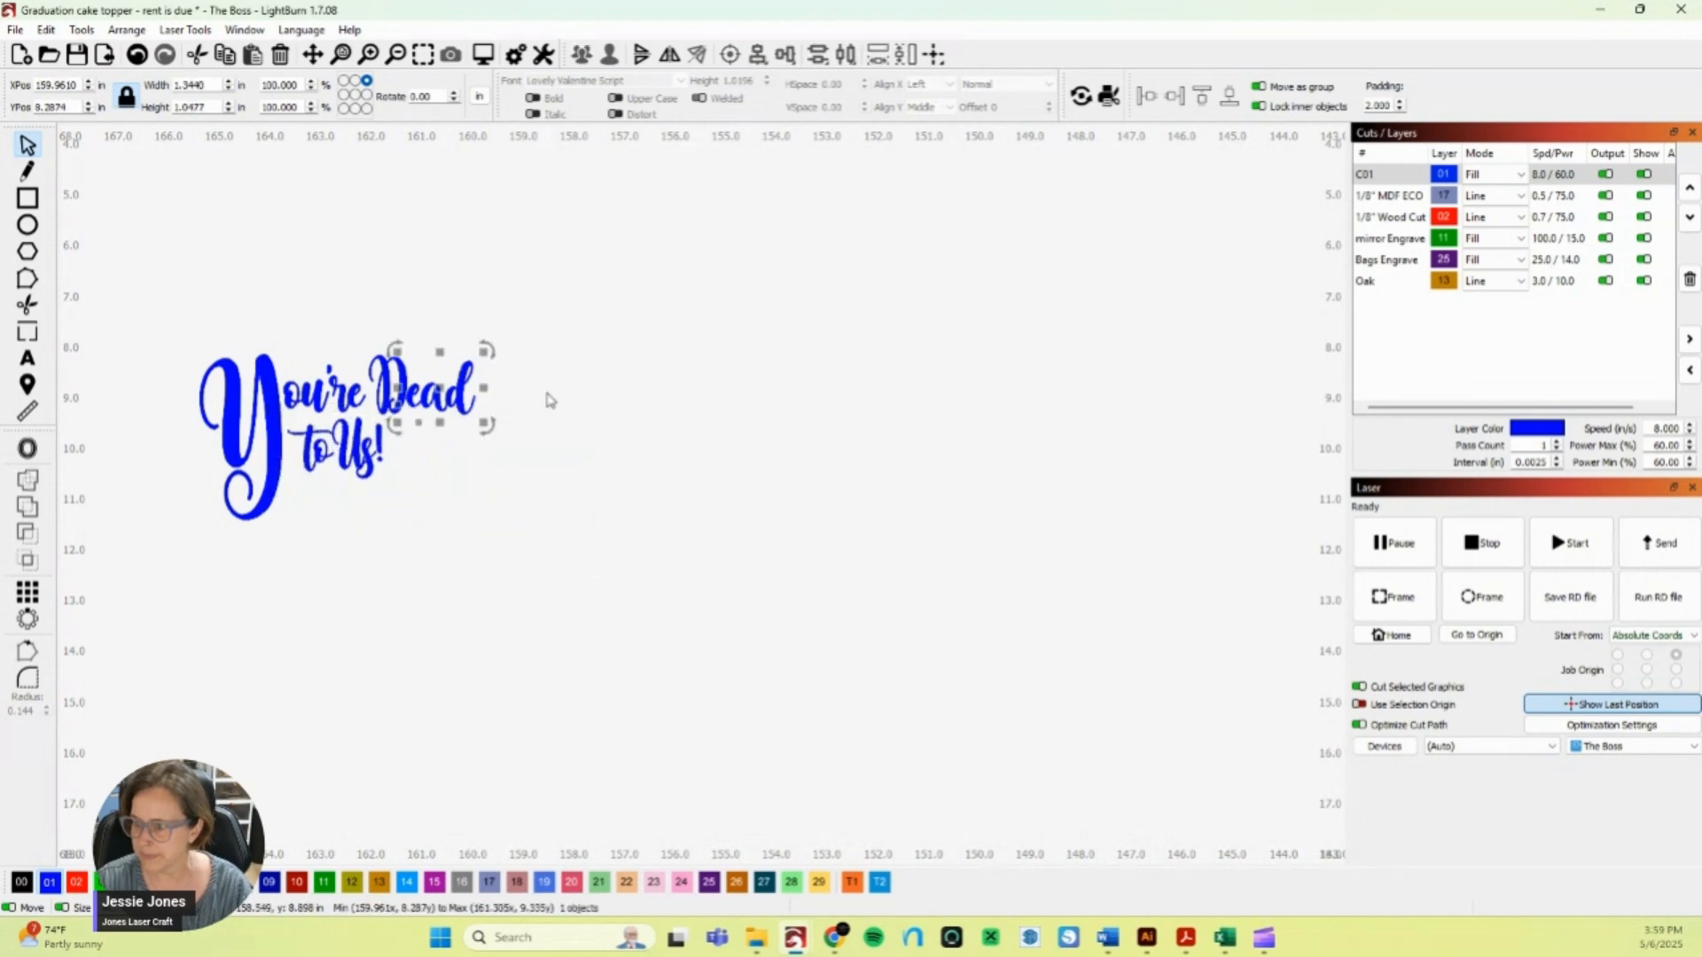
{"action": "left_click_drag", "start_coordinate": [364, 296], "coordinate": [497, 433]}
{"action": "left_click", "coordinate": [549, 490]}
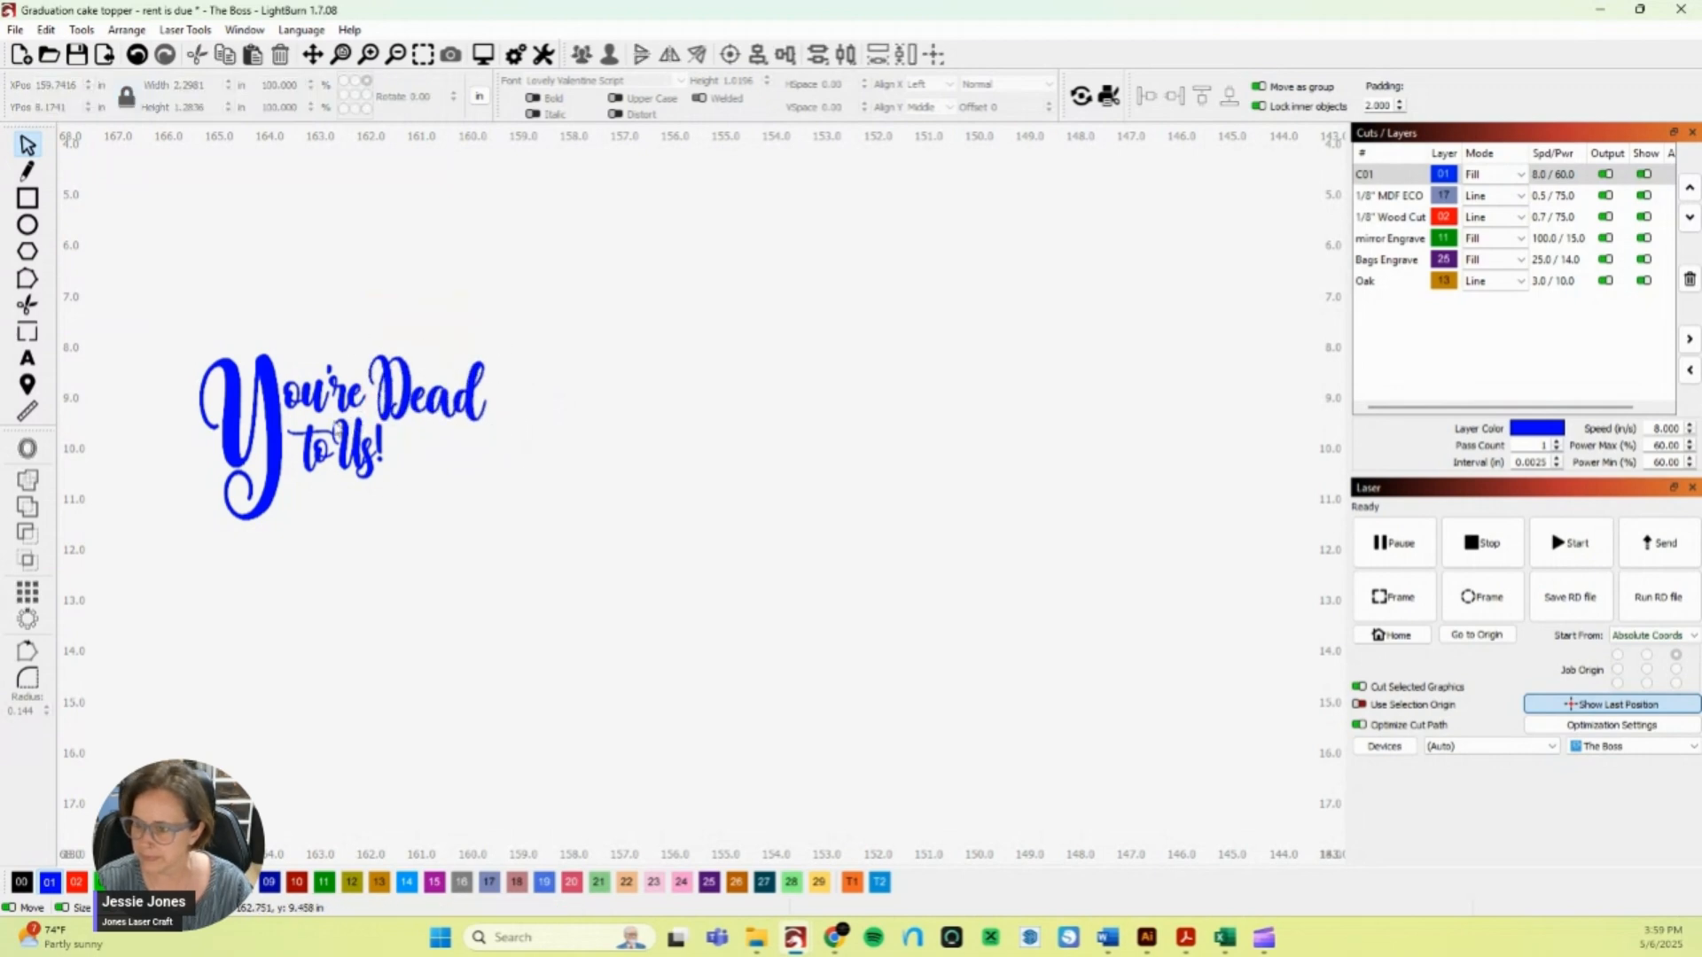
- Enlarge "to Us!" to about 2.45 in wide and 1.58 in high, with its t crossbar meeting the "Y"
{"action": "left_click", "coordinate": [300, 420]}
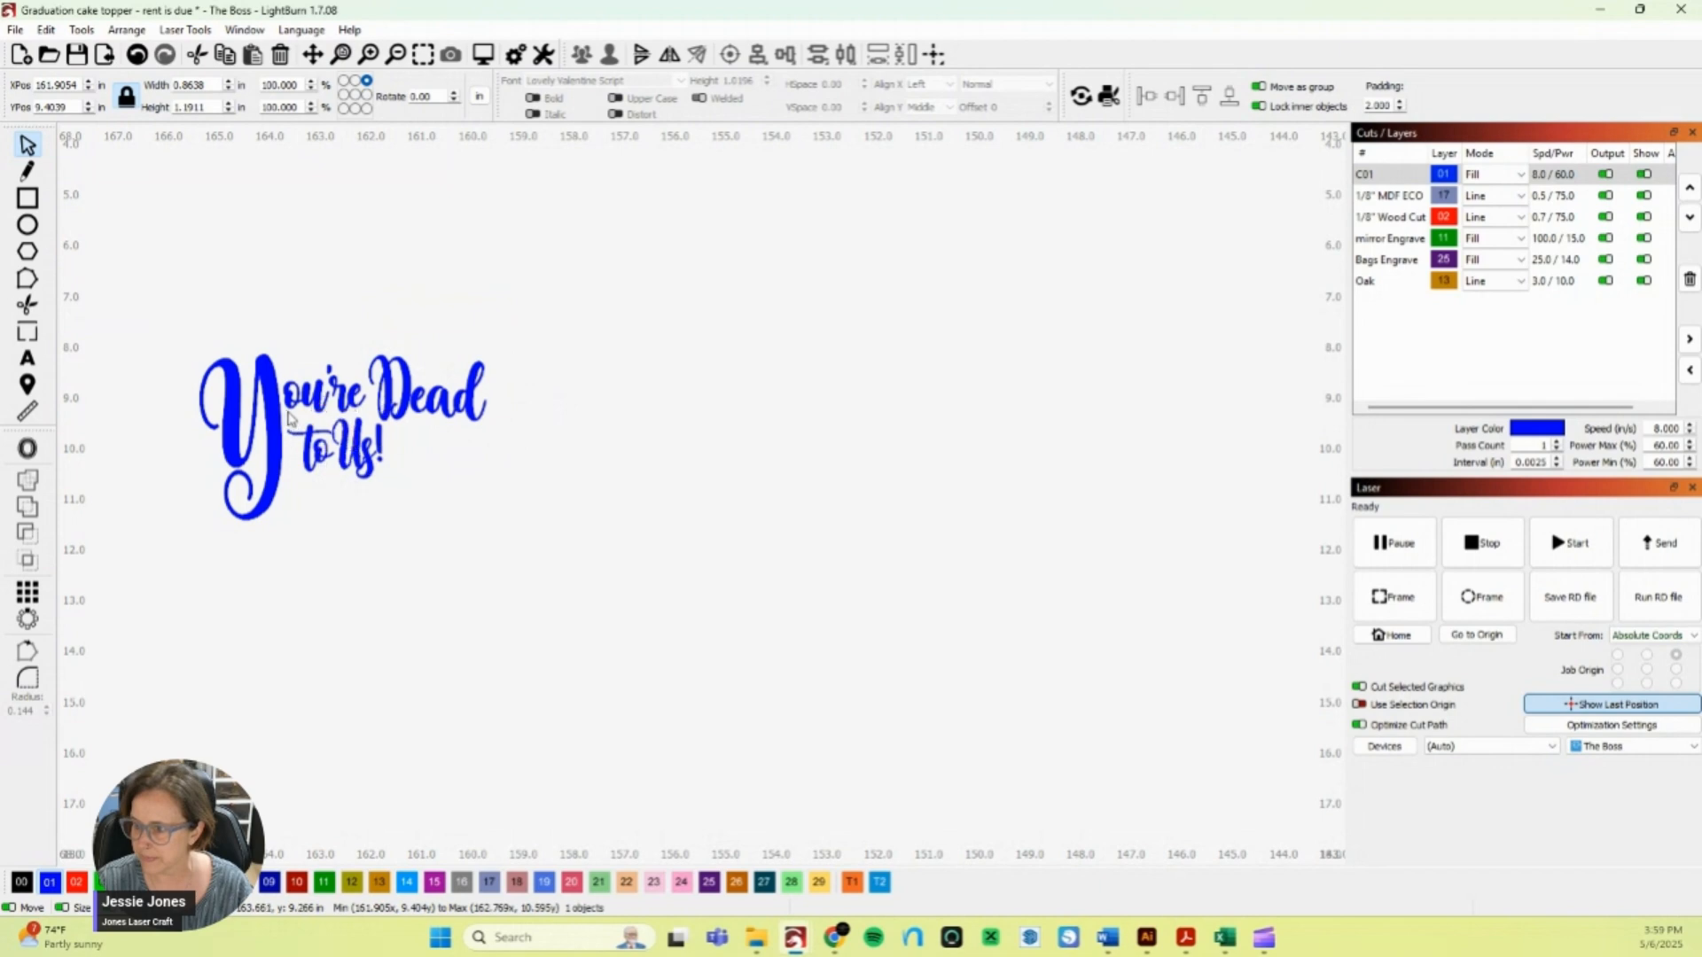
{"action": "left_click_drag", "start_coordinate": [387, 483], "coordinate": [415, 505]}
{"action": "left_click_drag", "start_coordinate": [351, 460], "coordinate": [346, 467]}
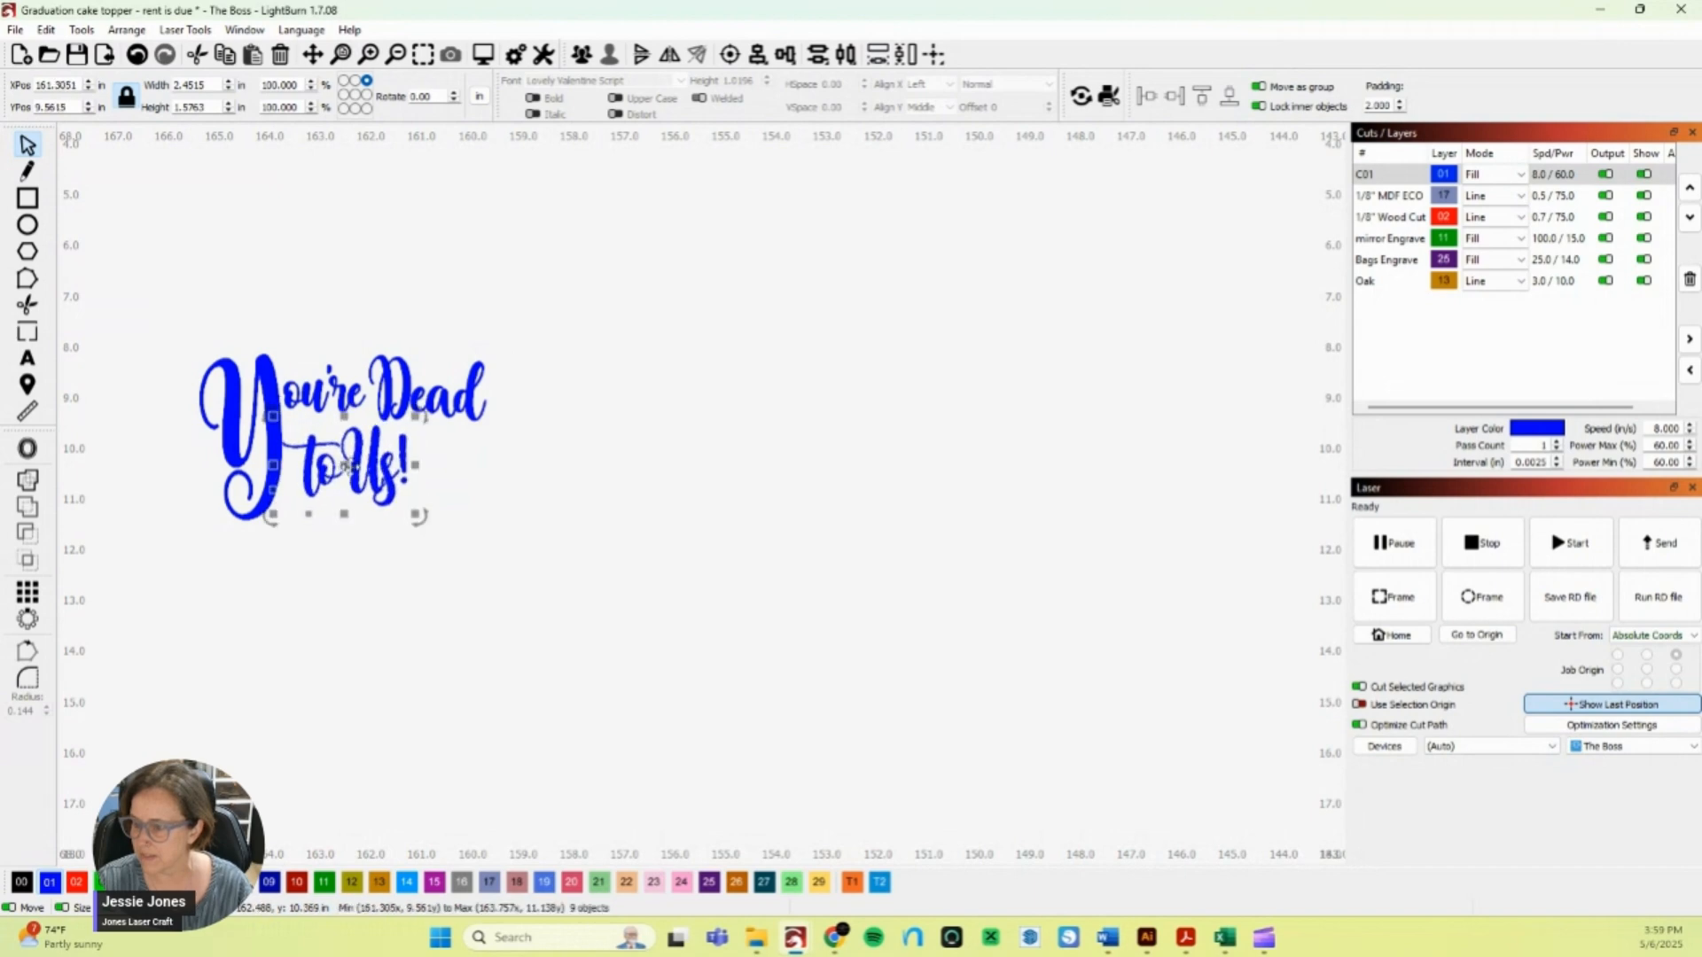
{"action": "left_click", "coordinate": [415, 331]}
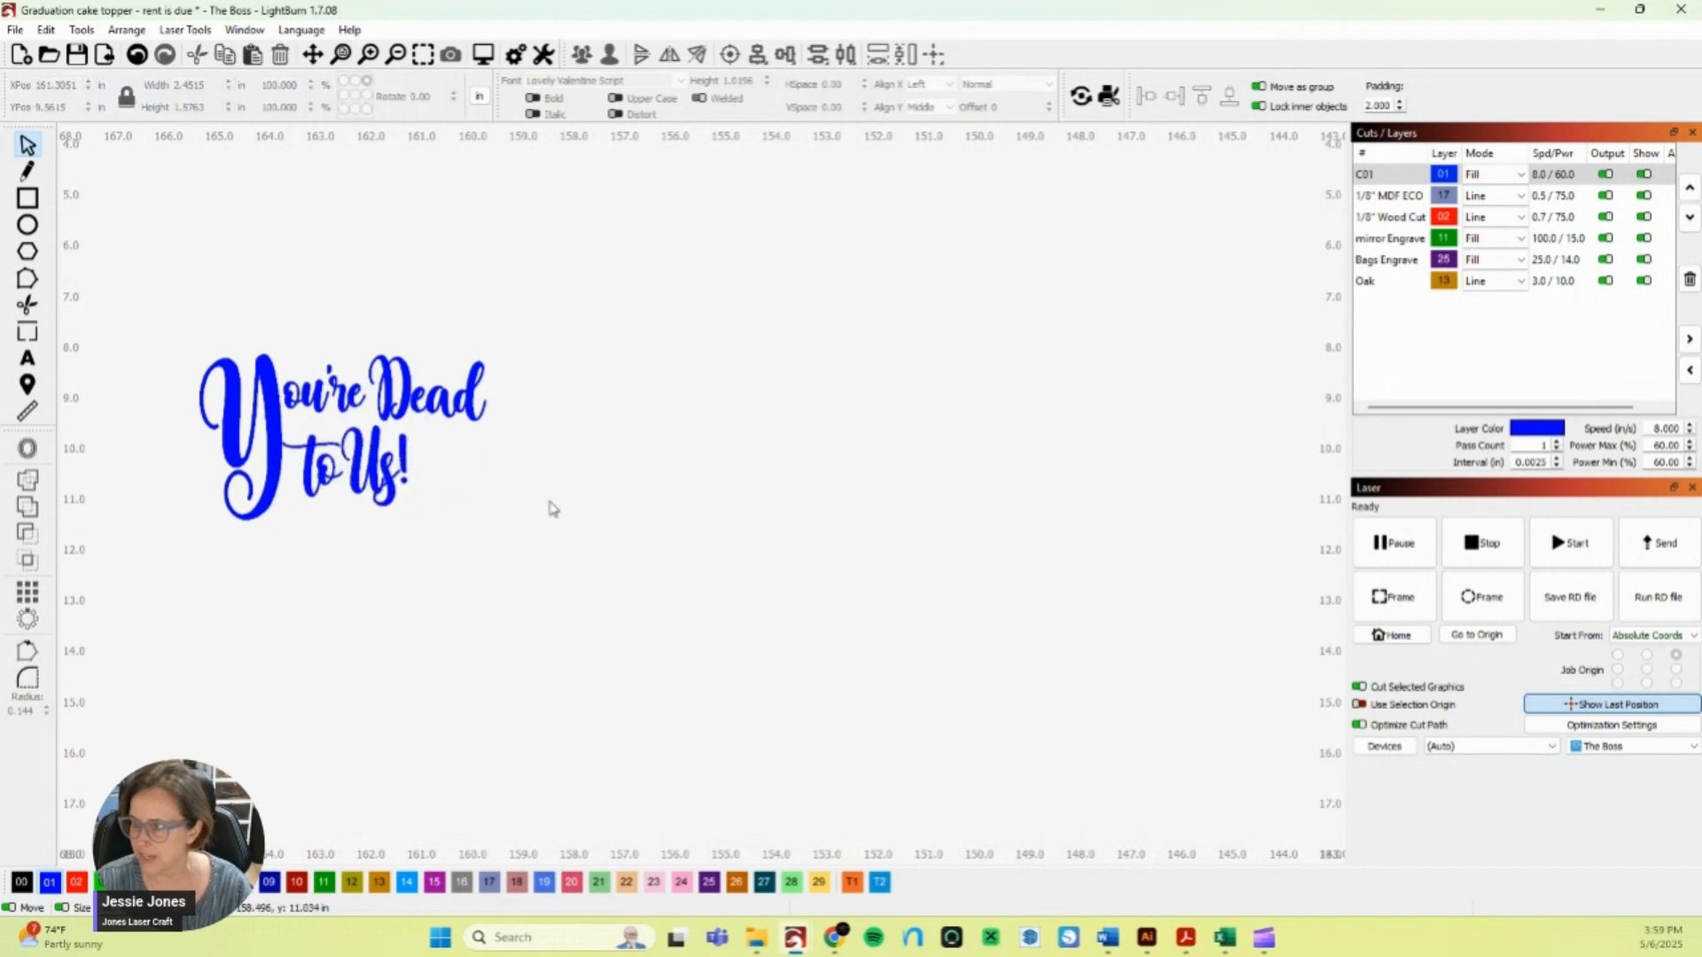
- Select the whole lettering and offset it outward by 0.25 in with round corners, outer shapes only, keeping the original objects
{"action": "left_click_drag", "start_coordinate": [191, 329], "coordinate": [693, 638]}
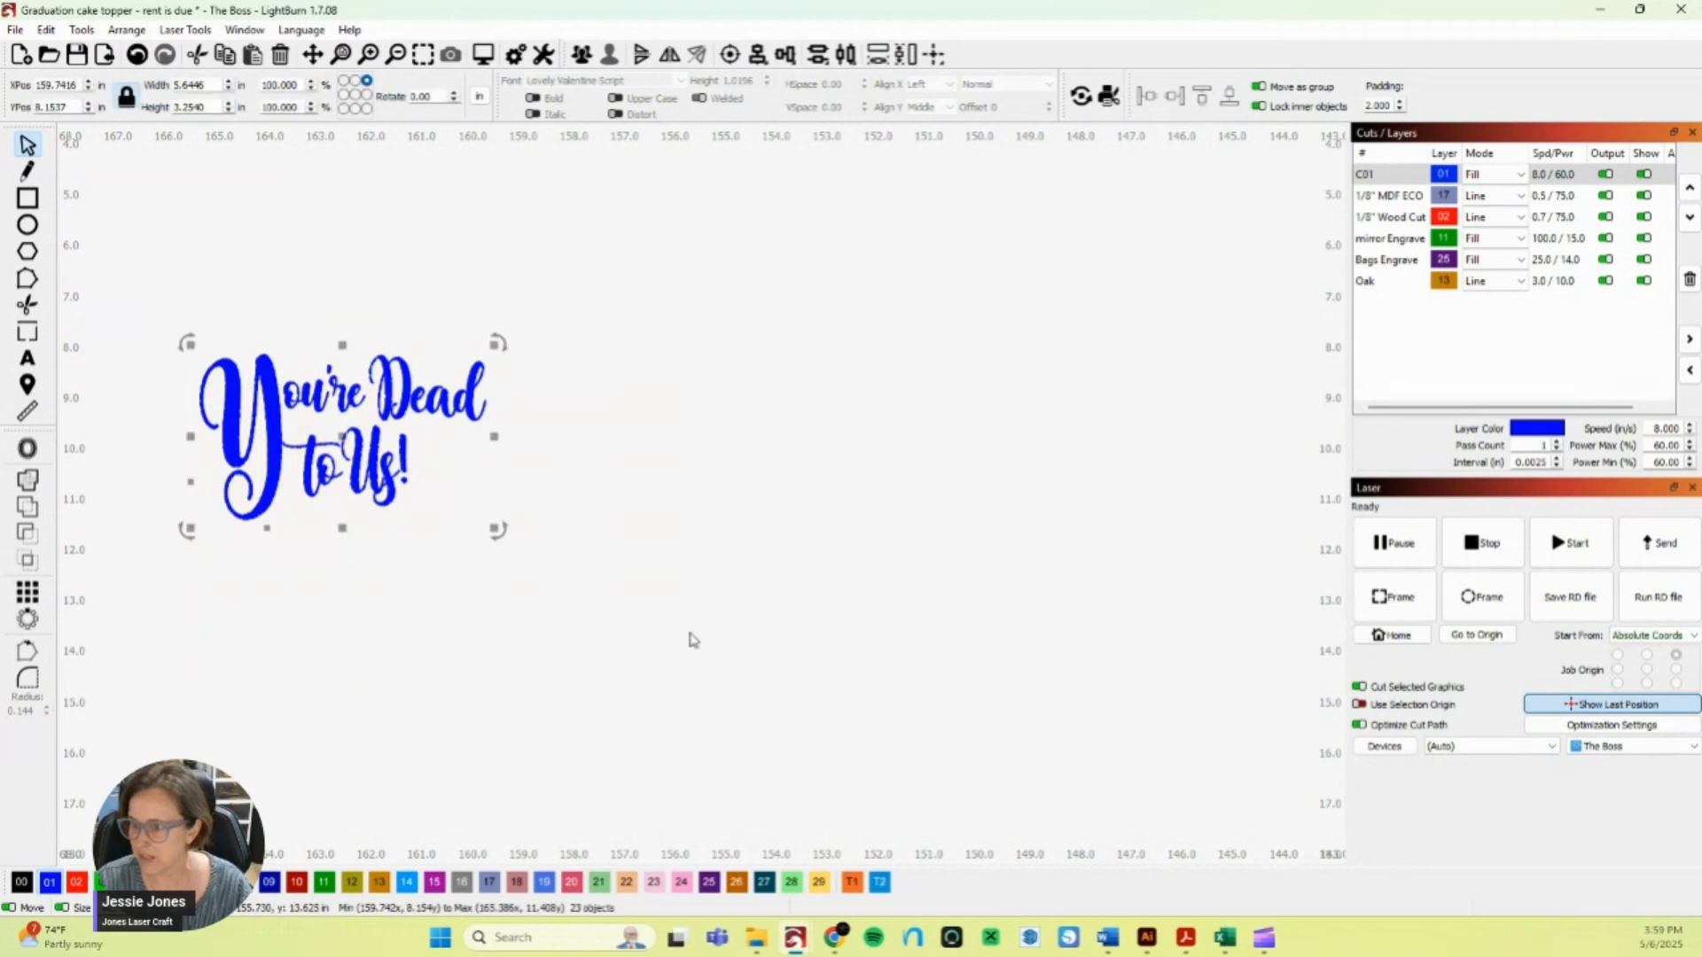
{"action": "scroll", "coordinate": [303, 470], "scroll_direction": "up", "scroll_amount": 4}
{"action": "scroll", "coordinate": [304, 470], "scroll_direction": "down", "scroll_amount": 4}
{"action": "scroll", "coordinate": [266, 447], "scroll_direction": "up", "scroll_amount": 5}
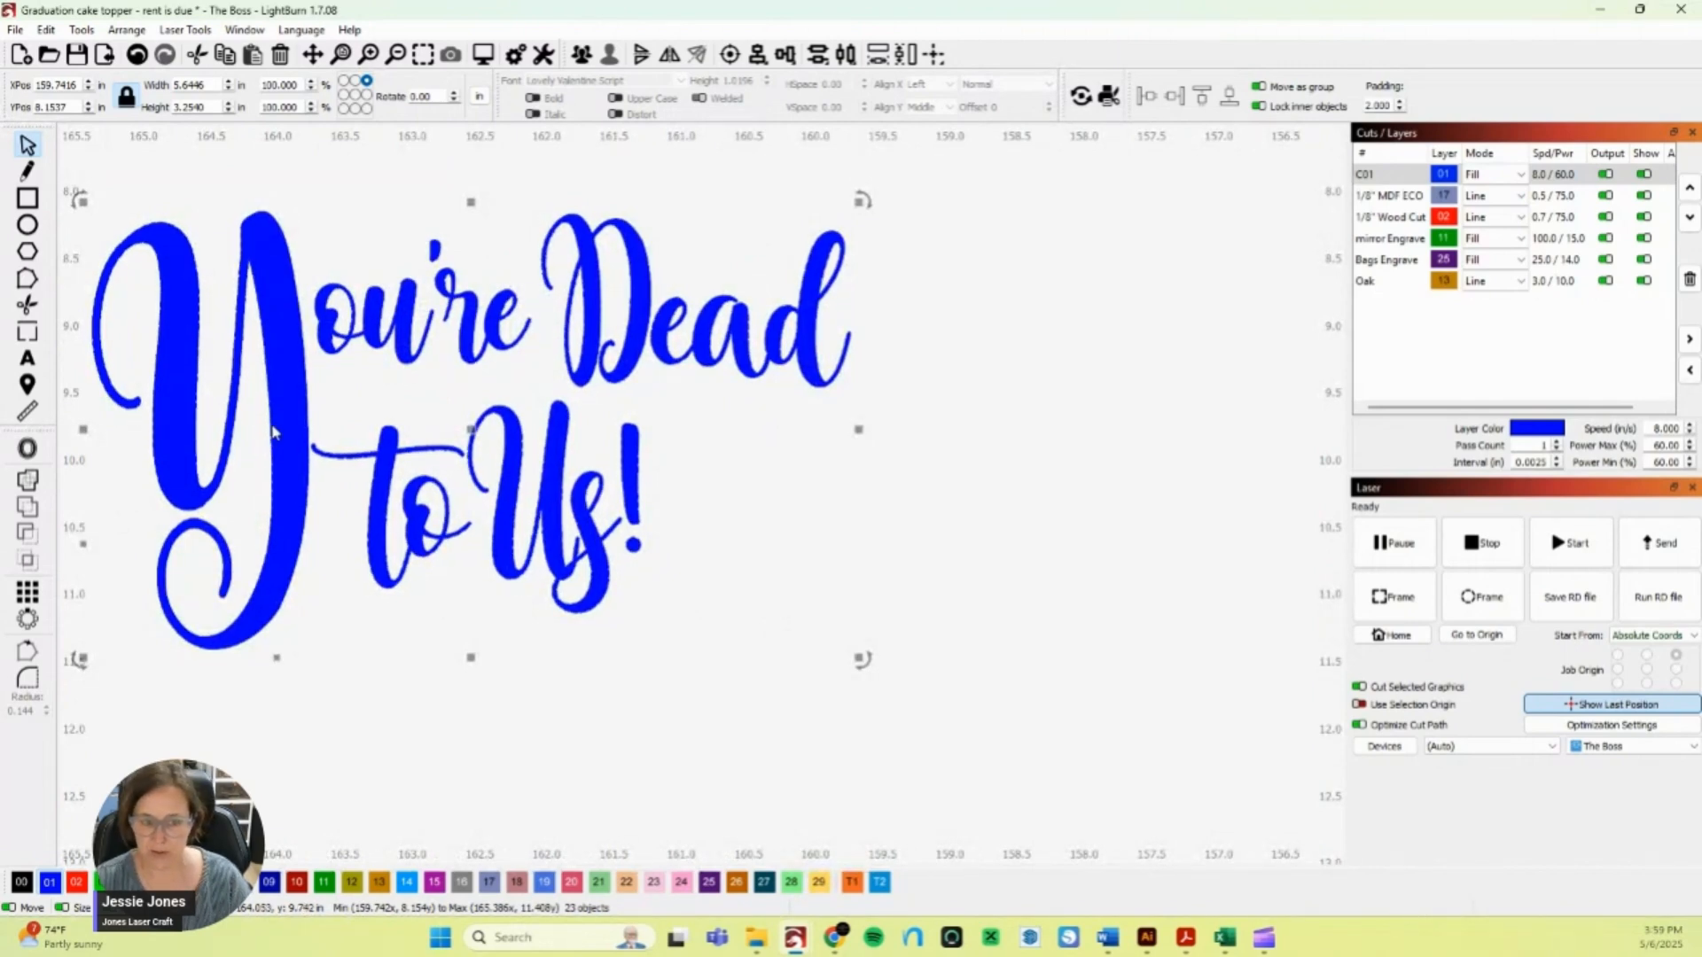
{"action": "scroll", "coordinate": [276, 432], "scroll_direction": "down", "scroll_amount": 2}
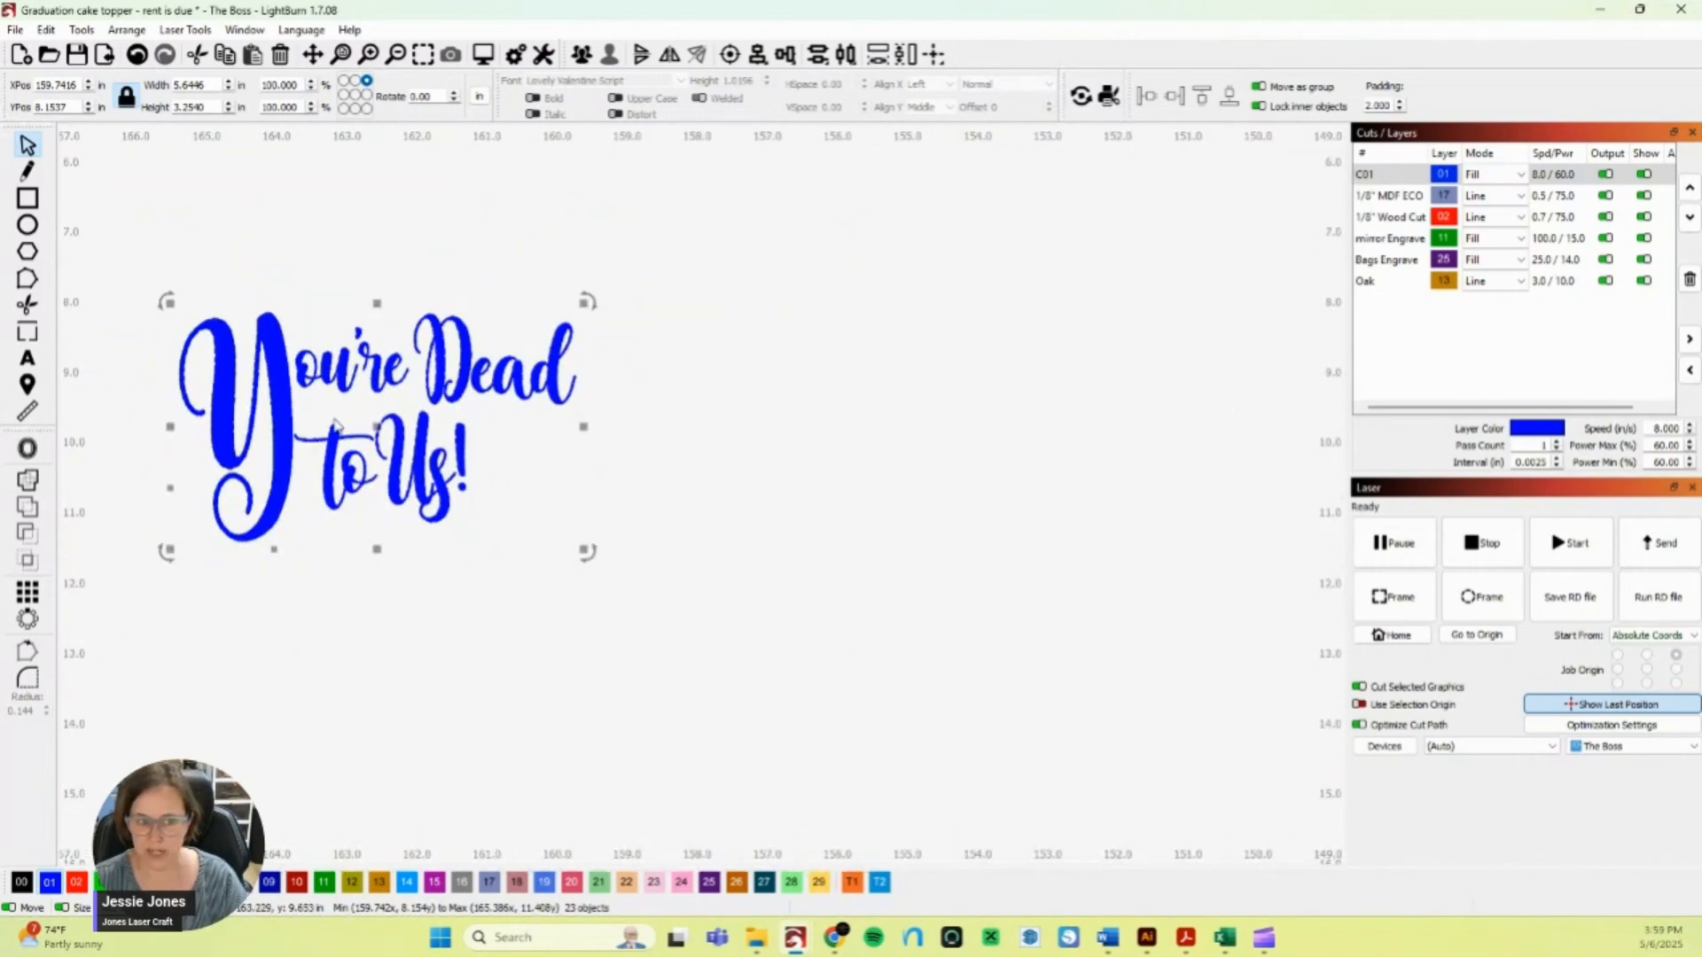
{"action": "left_click", "coordinate": [585, 456]}
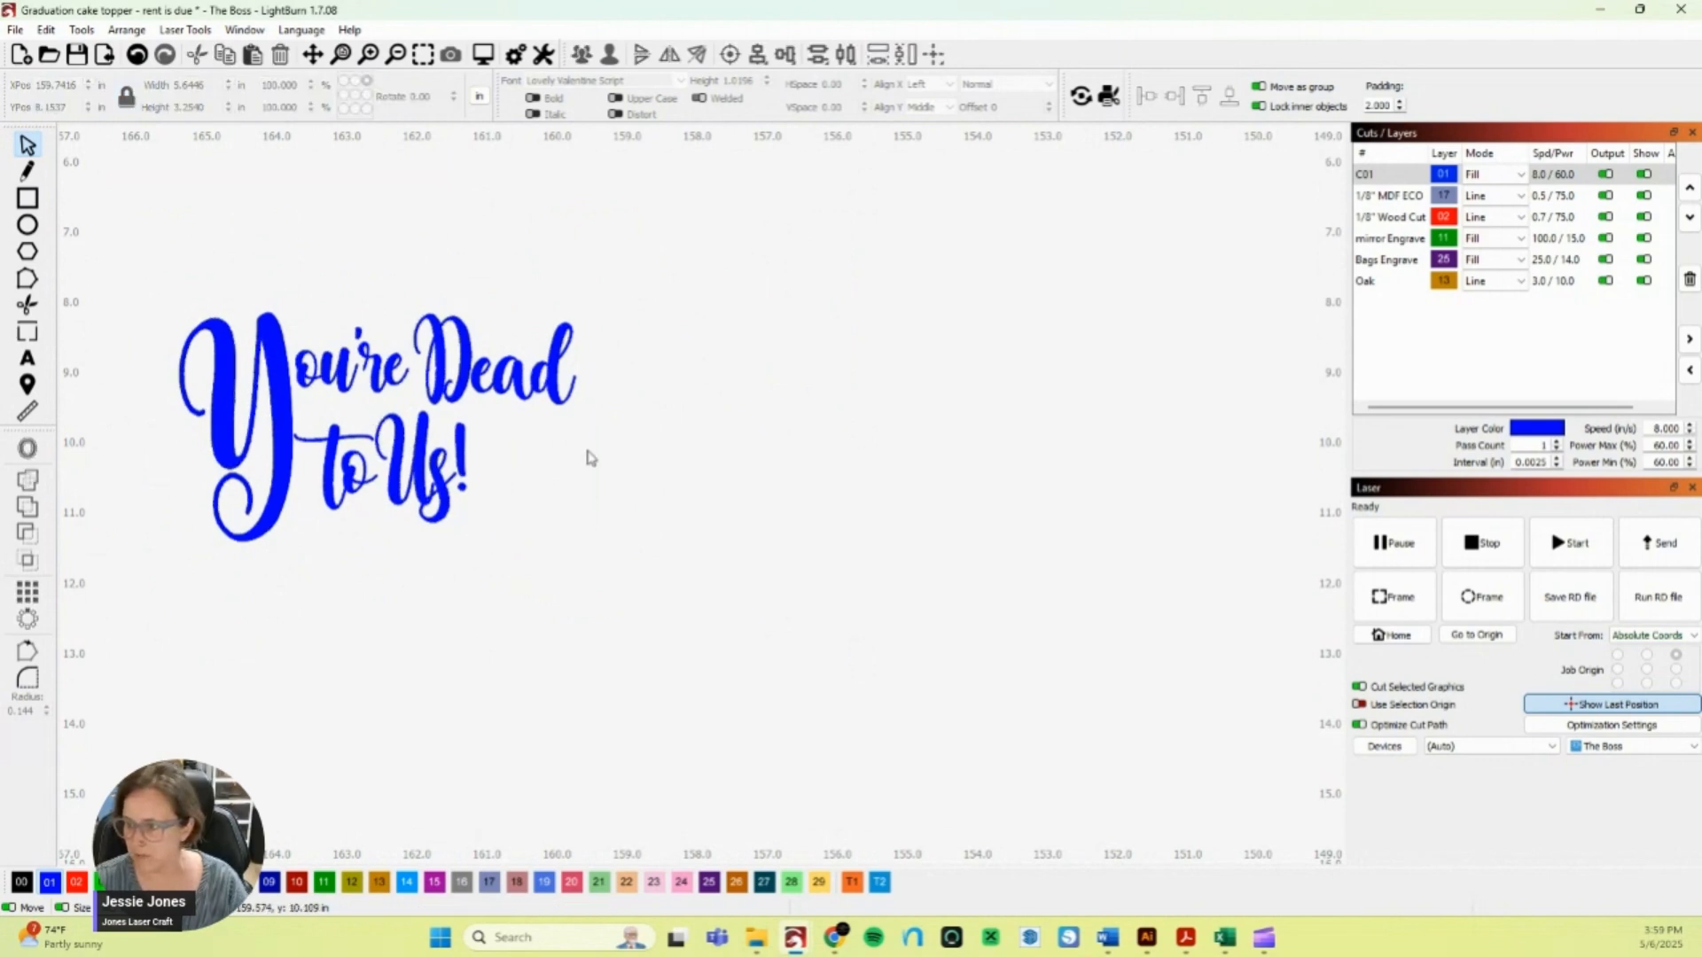
{"action": "left_click_drag", "start_coordinate": [129, 260], "coordinate": [634, 607]}
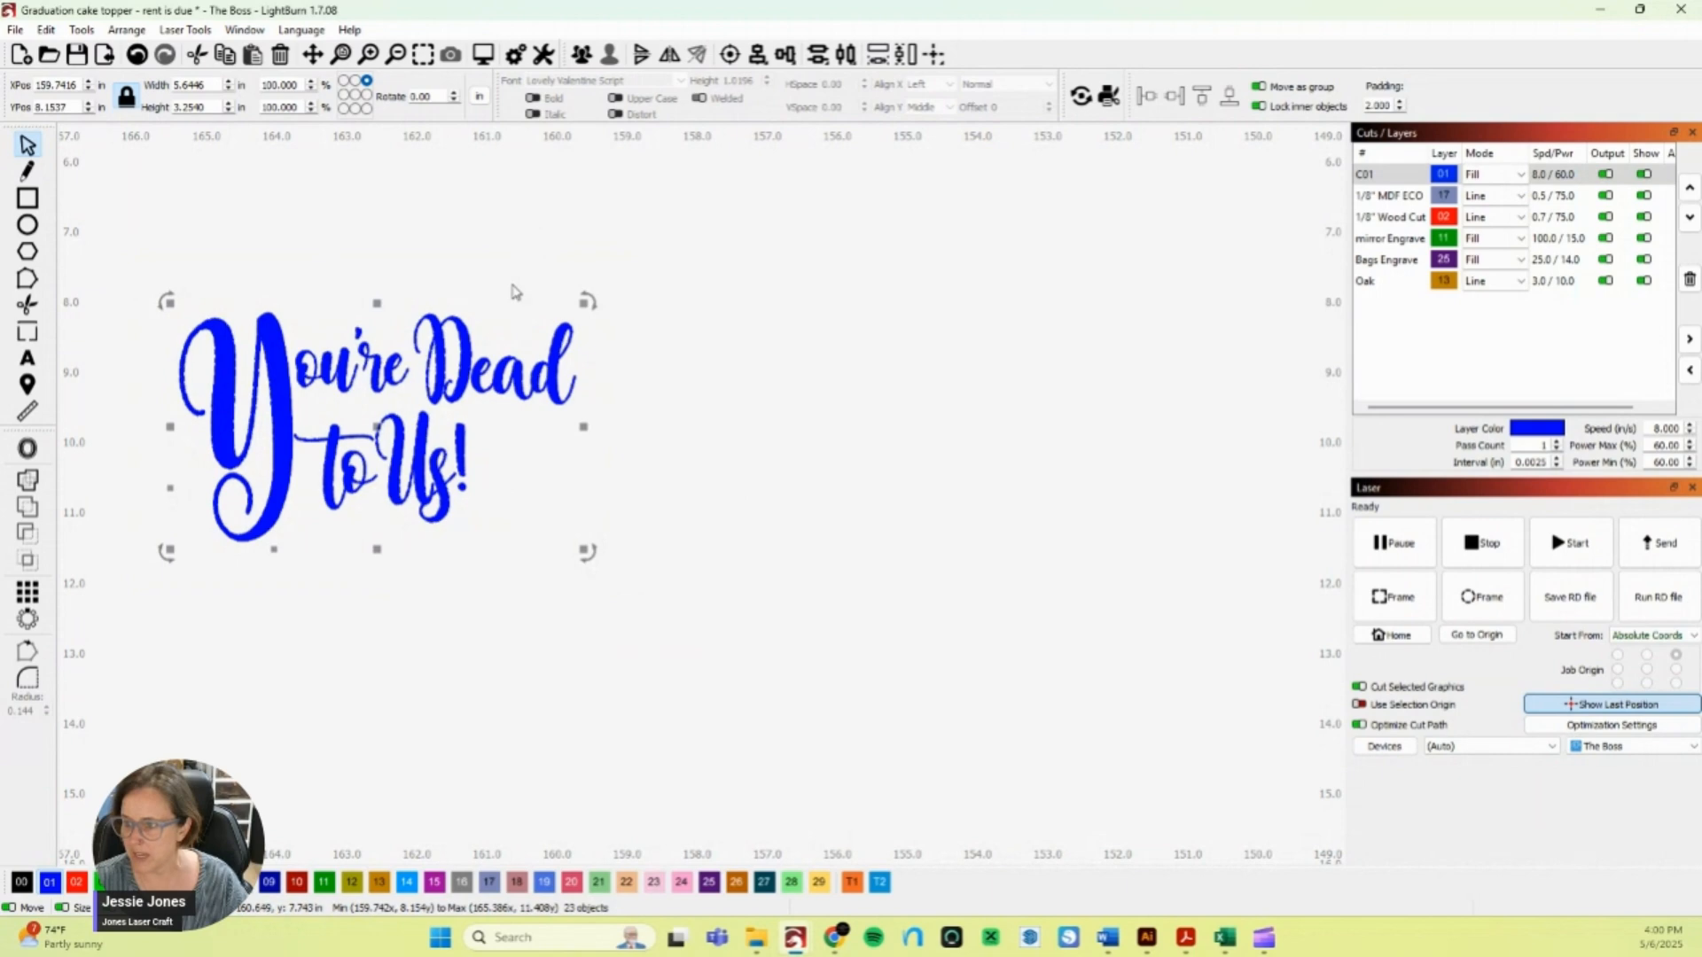
{"action": "left_click", "coordinate": [31, 449]}
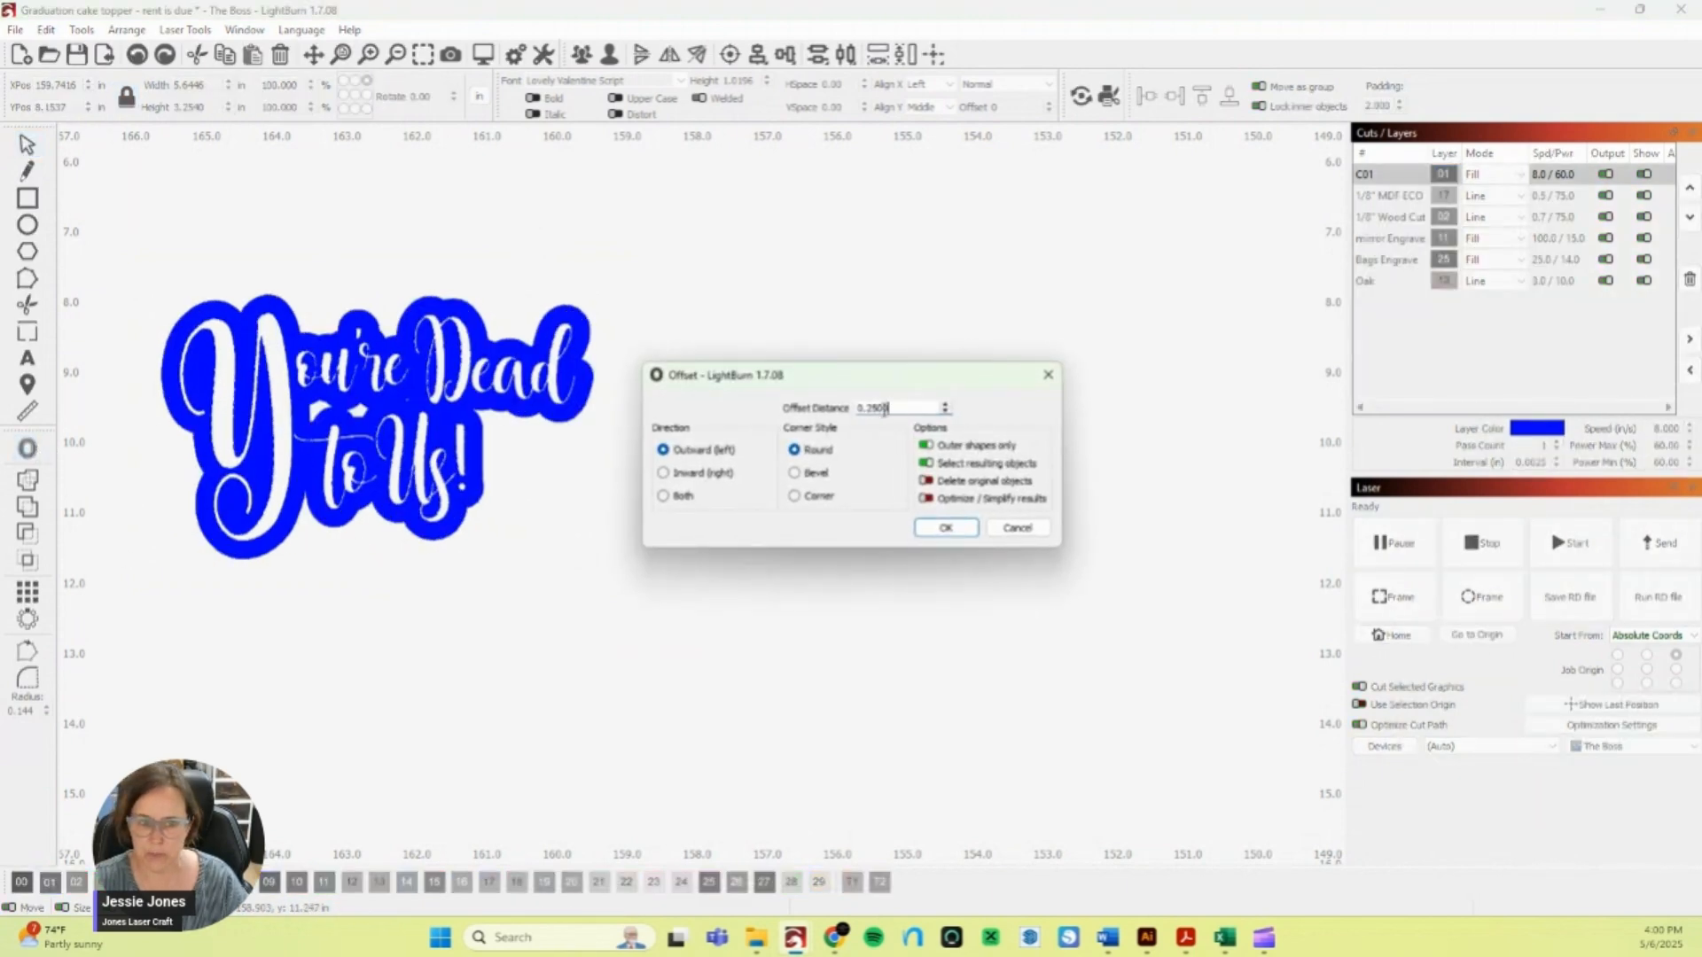
{"action": "left_click", "coordinate": [945, 528]}
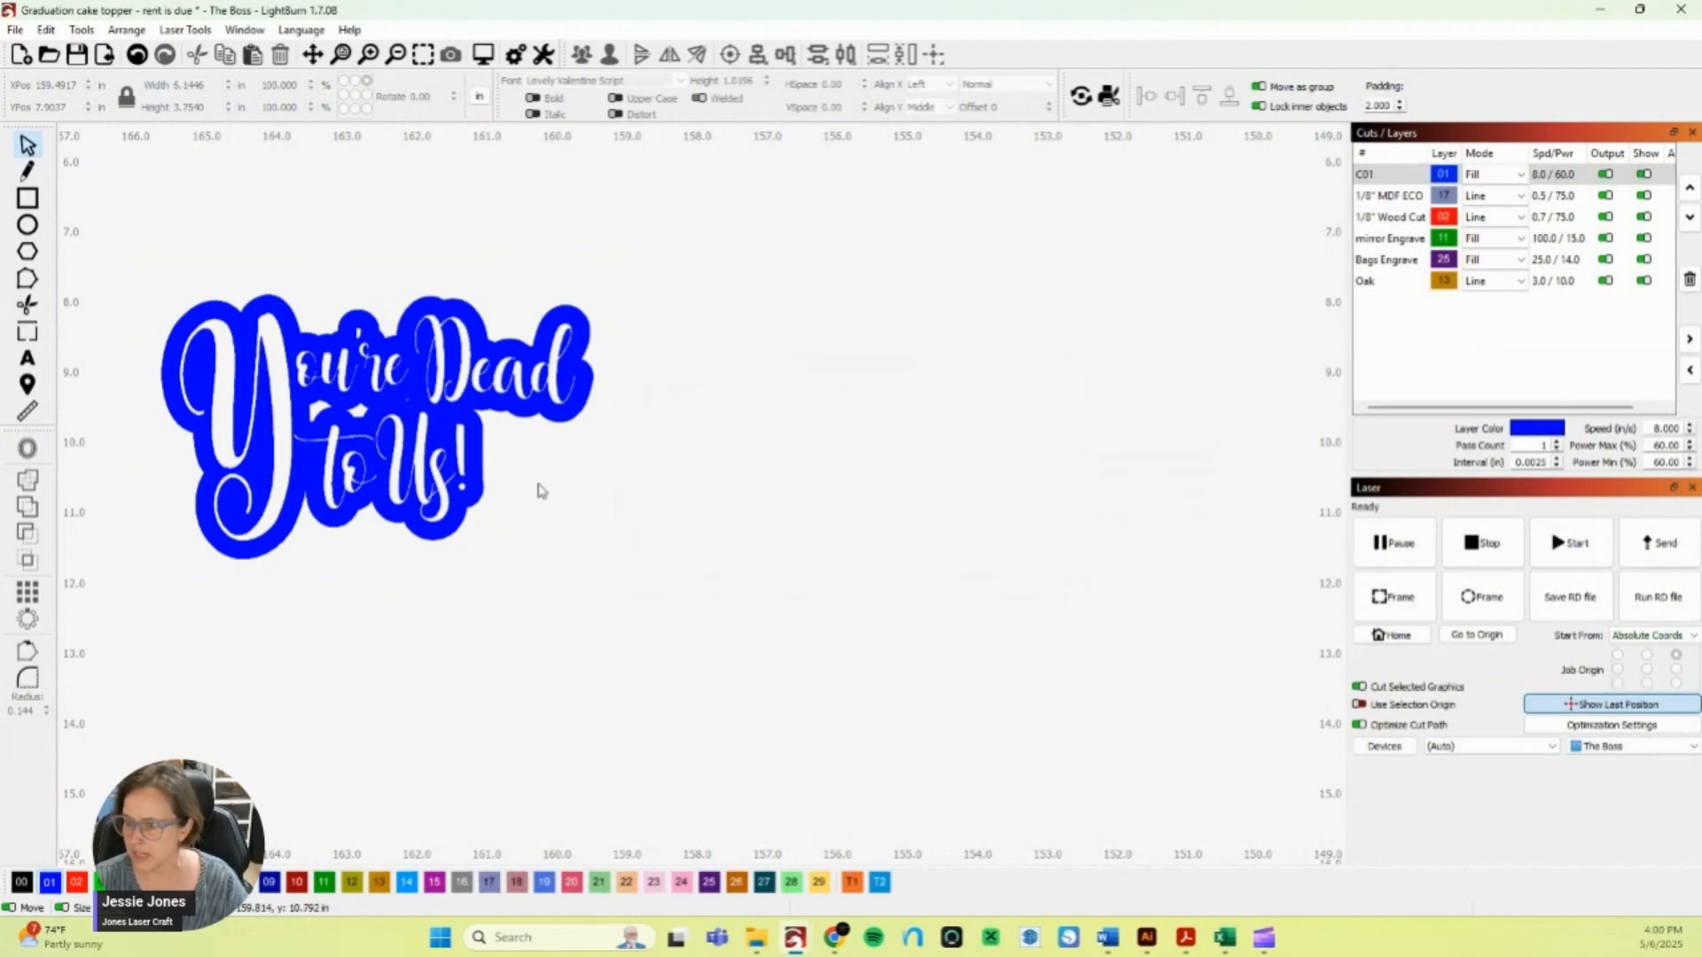
- Ungroup the offset backing shapes around the lettering
{"action": "scroll", "coordinate": [330, 409], "scroll_direction": "up", "scroll_amount": 3}
{"action": "right_click", "coordinate": [329, 409]}
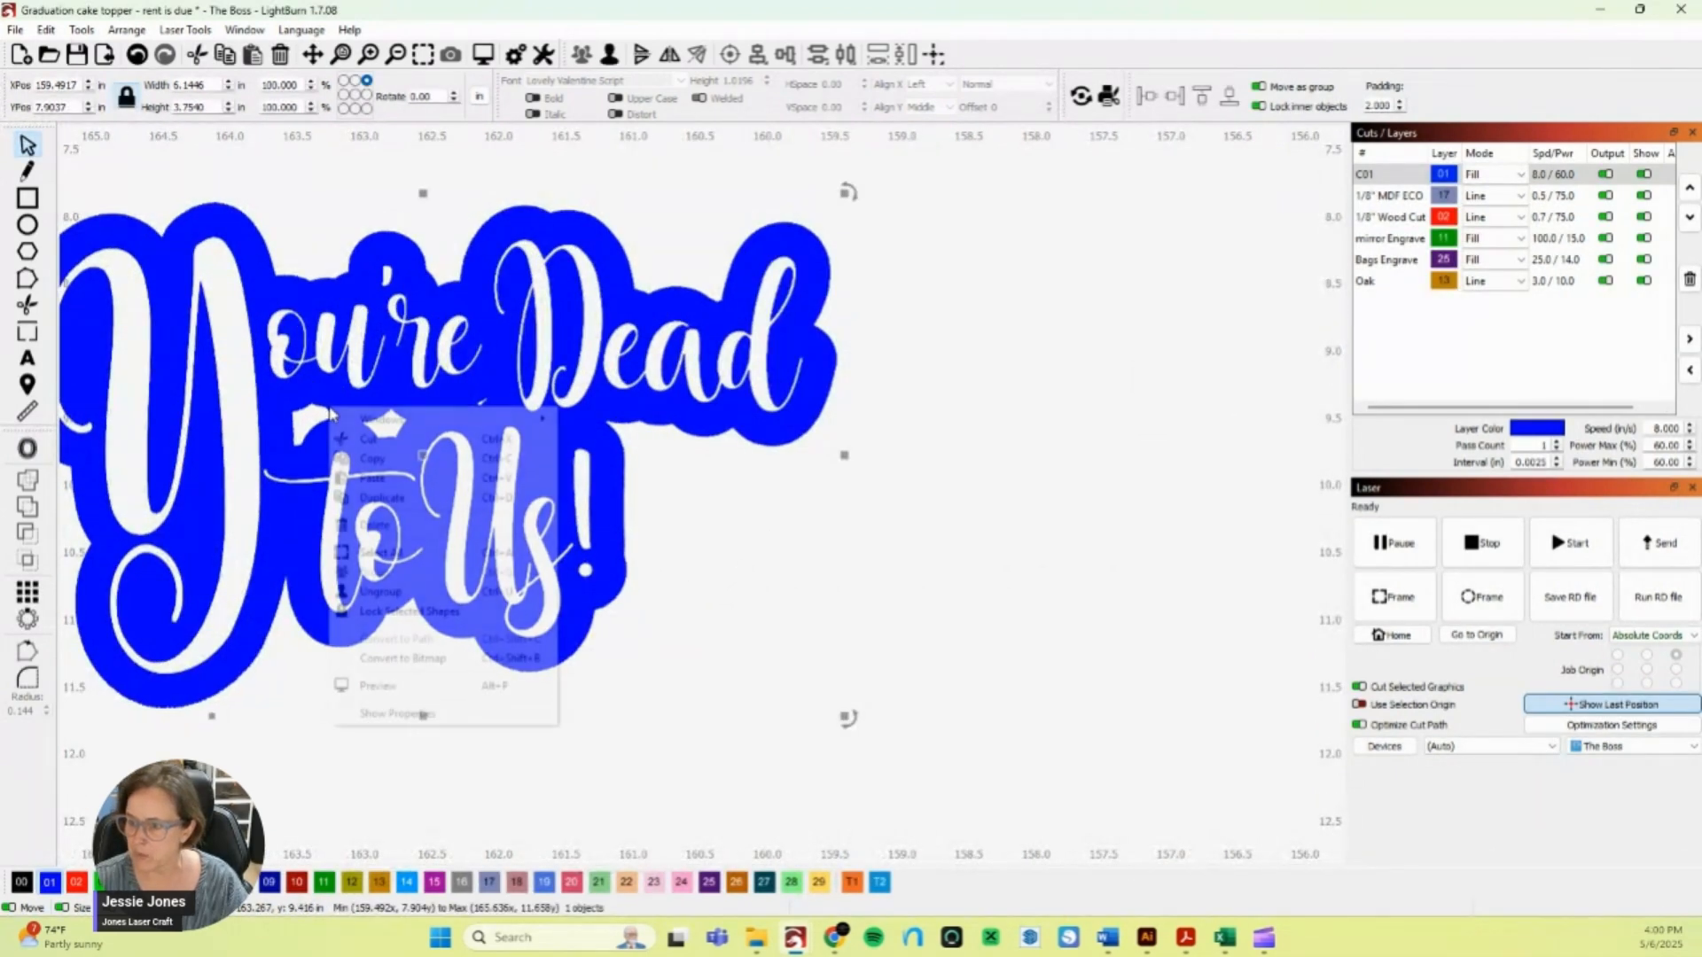
{"action": "left_click", "coordinate": [397, 586]}
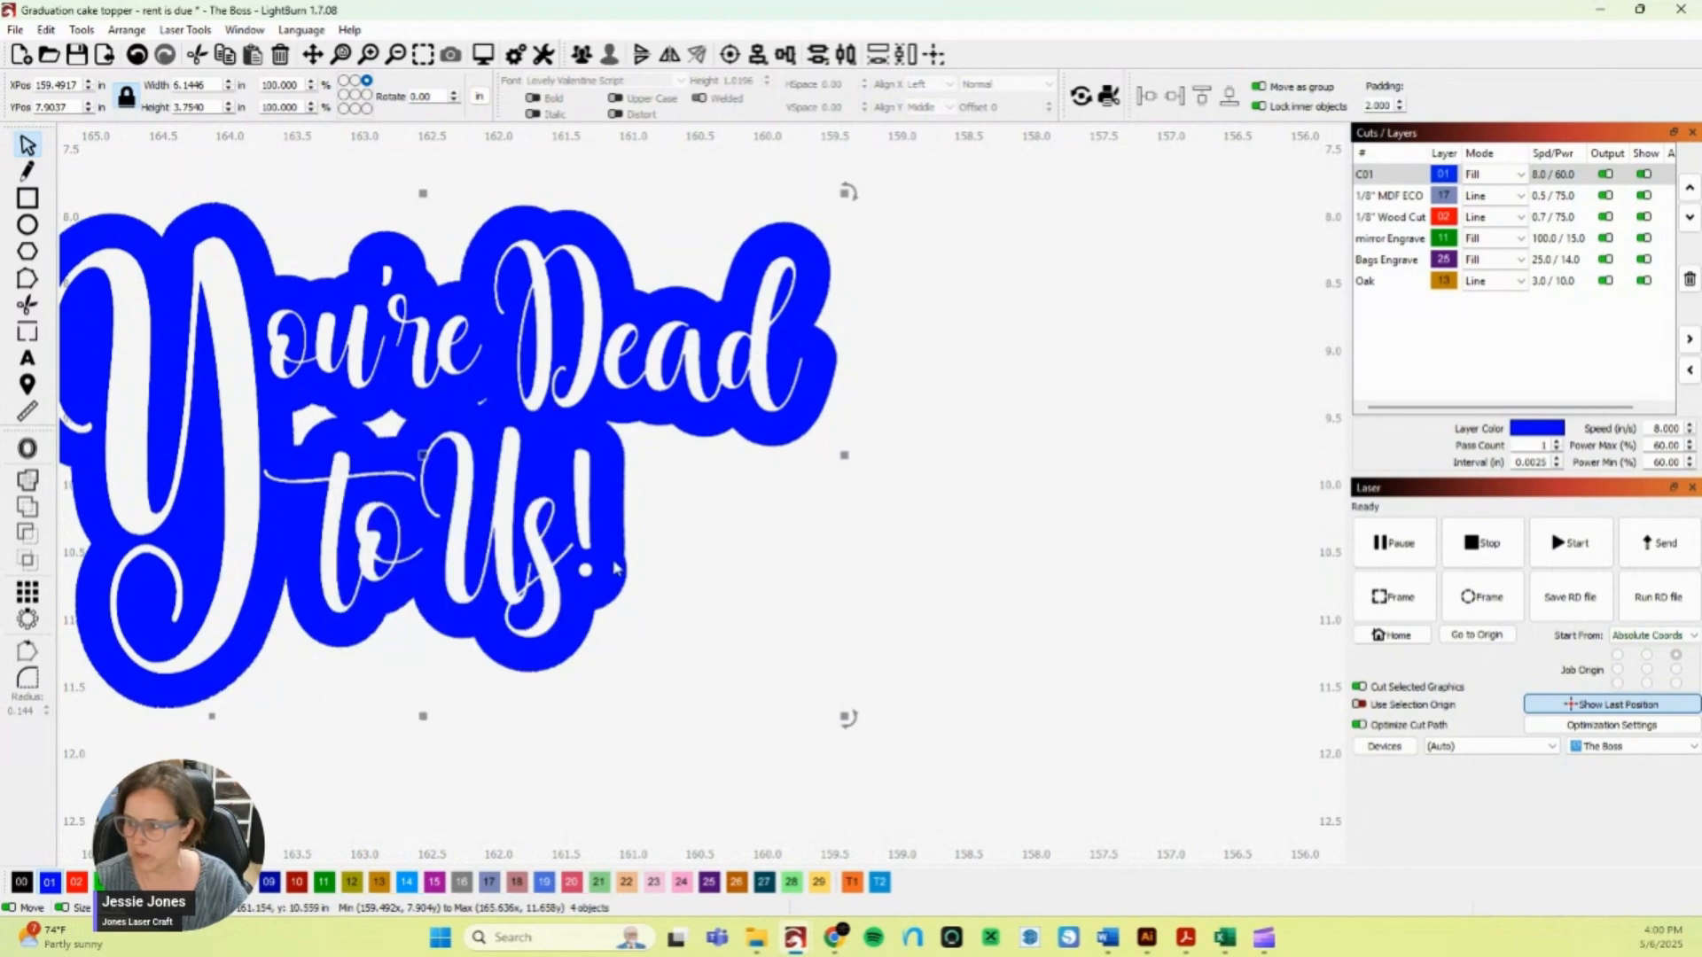
{"action": "scroll", "coordinate": [653, 565], "scroll_direction": "down", "scroll_amount": 3}
{"action": "left_click", "coordinate": [714, 571]}
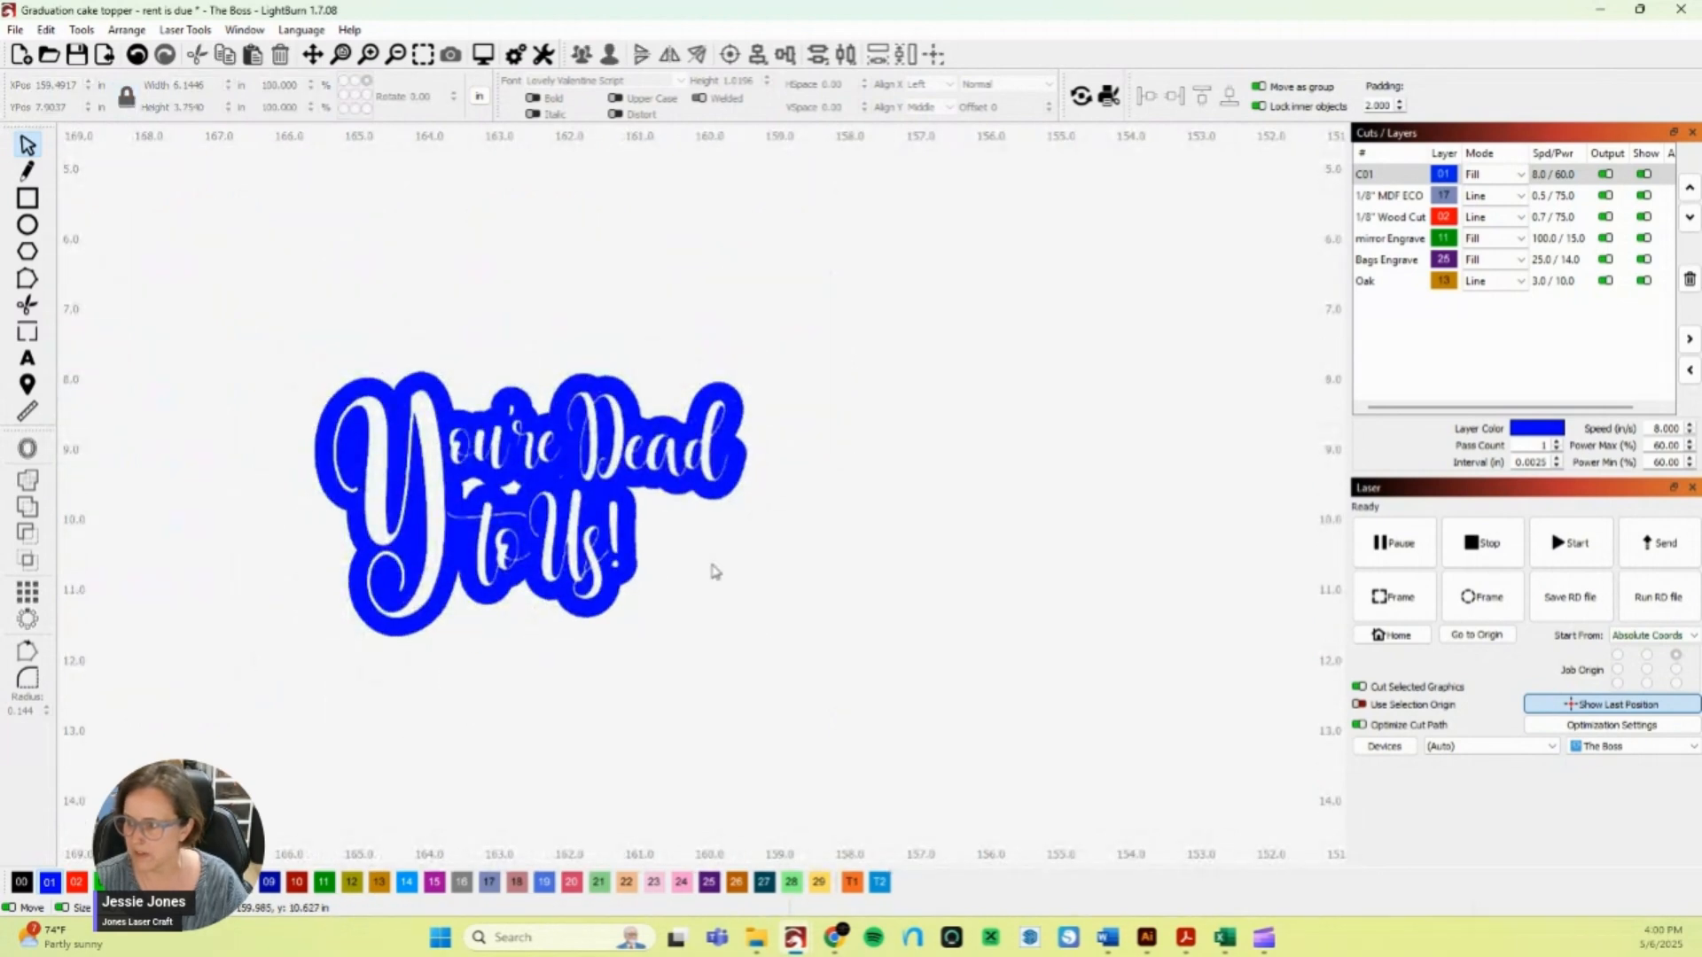
- Assign the outer backing outline to the red 02 "1/8" Wood Cut" line layer
{"action": "left_click", "coordinate": [634, 543]}
{"action": "left_click", "coordinate": [76, 881]}
{"action": "left_click", "coordinate": [562, 733]}
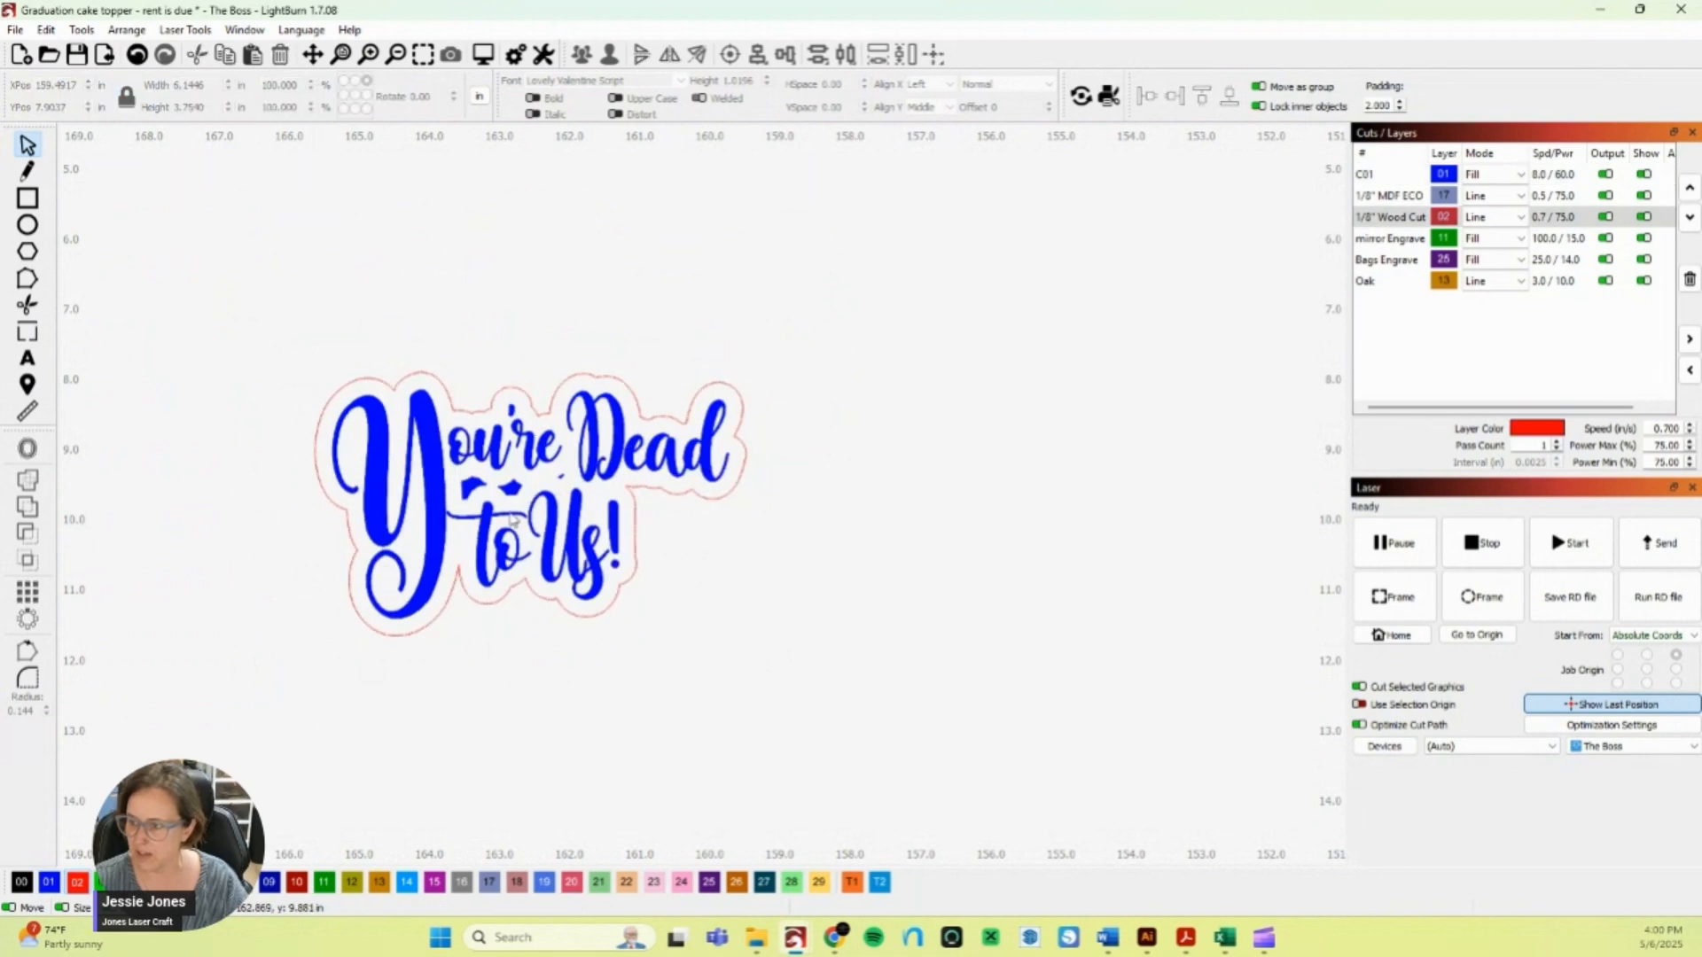
- Delete the two leftover shapes between "ou're" and "to" and the tiny one beside the "D" of "Dead"
{"action": "scroll", "coordinate": [456, 481], "scroll_direction": "up", "scroll_amount": 3}
{"action": "left_click", "coordinate": [456, 481]}
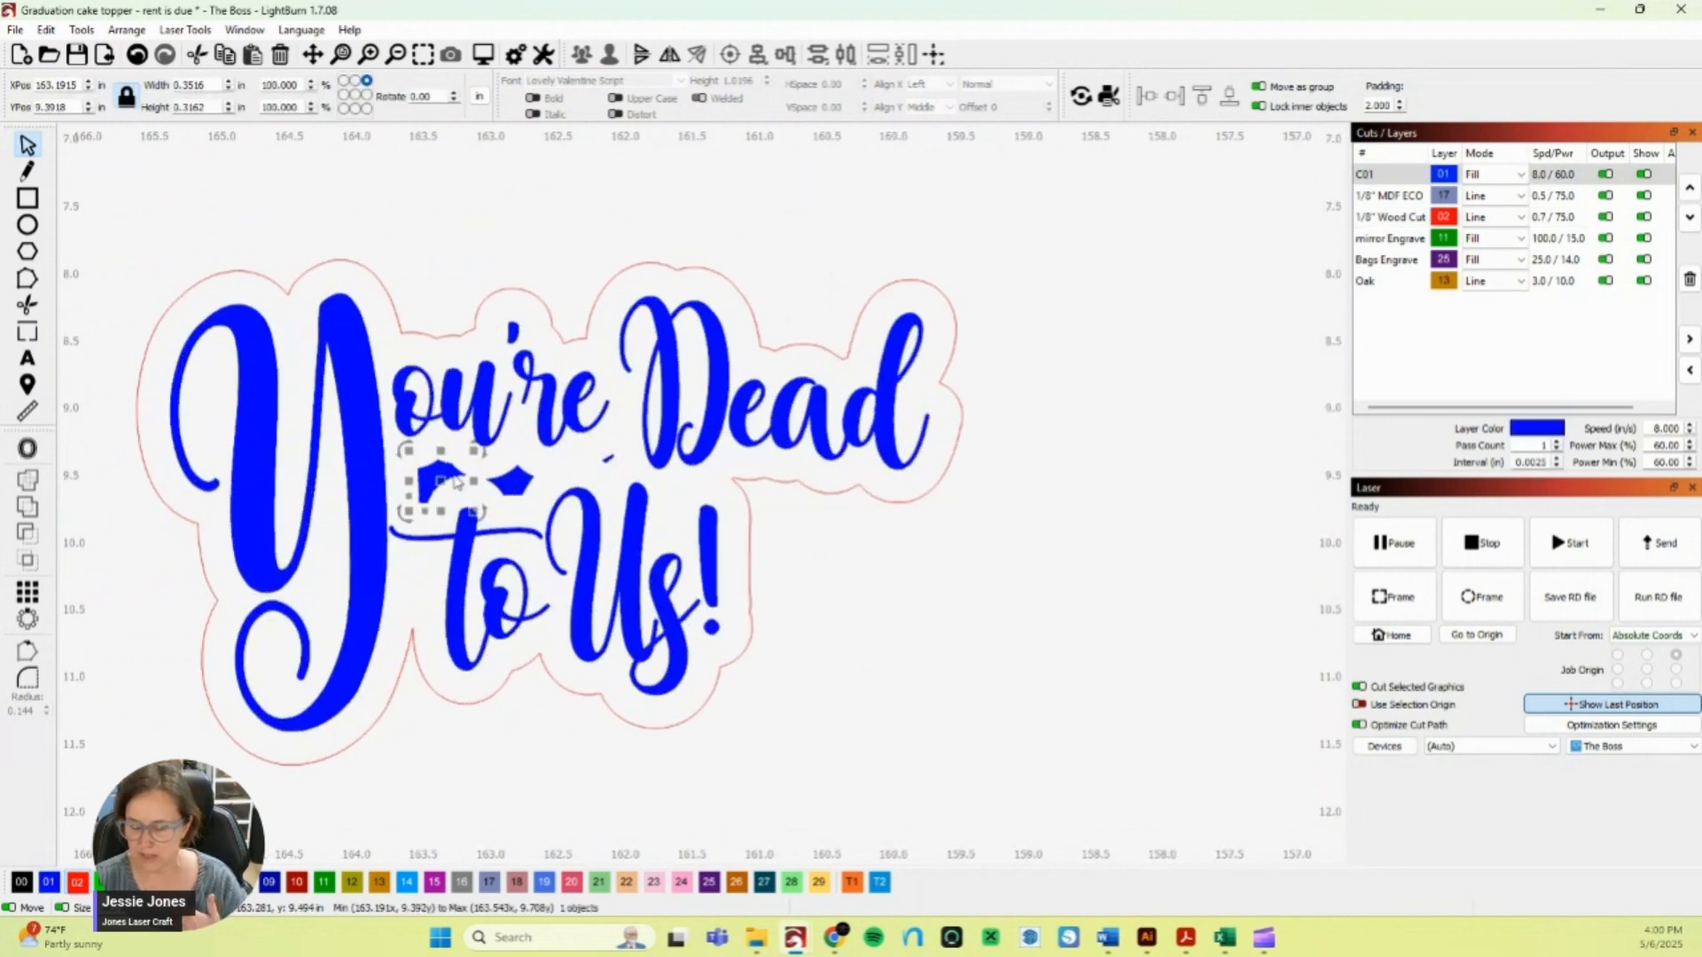
{"action": "key", "text": "Delete"}
{"action": "left_click", "coordinate": [510, 481]}
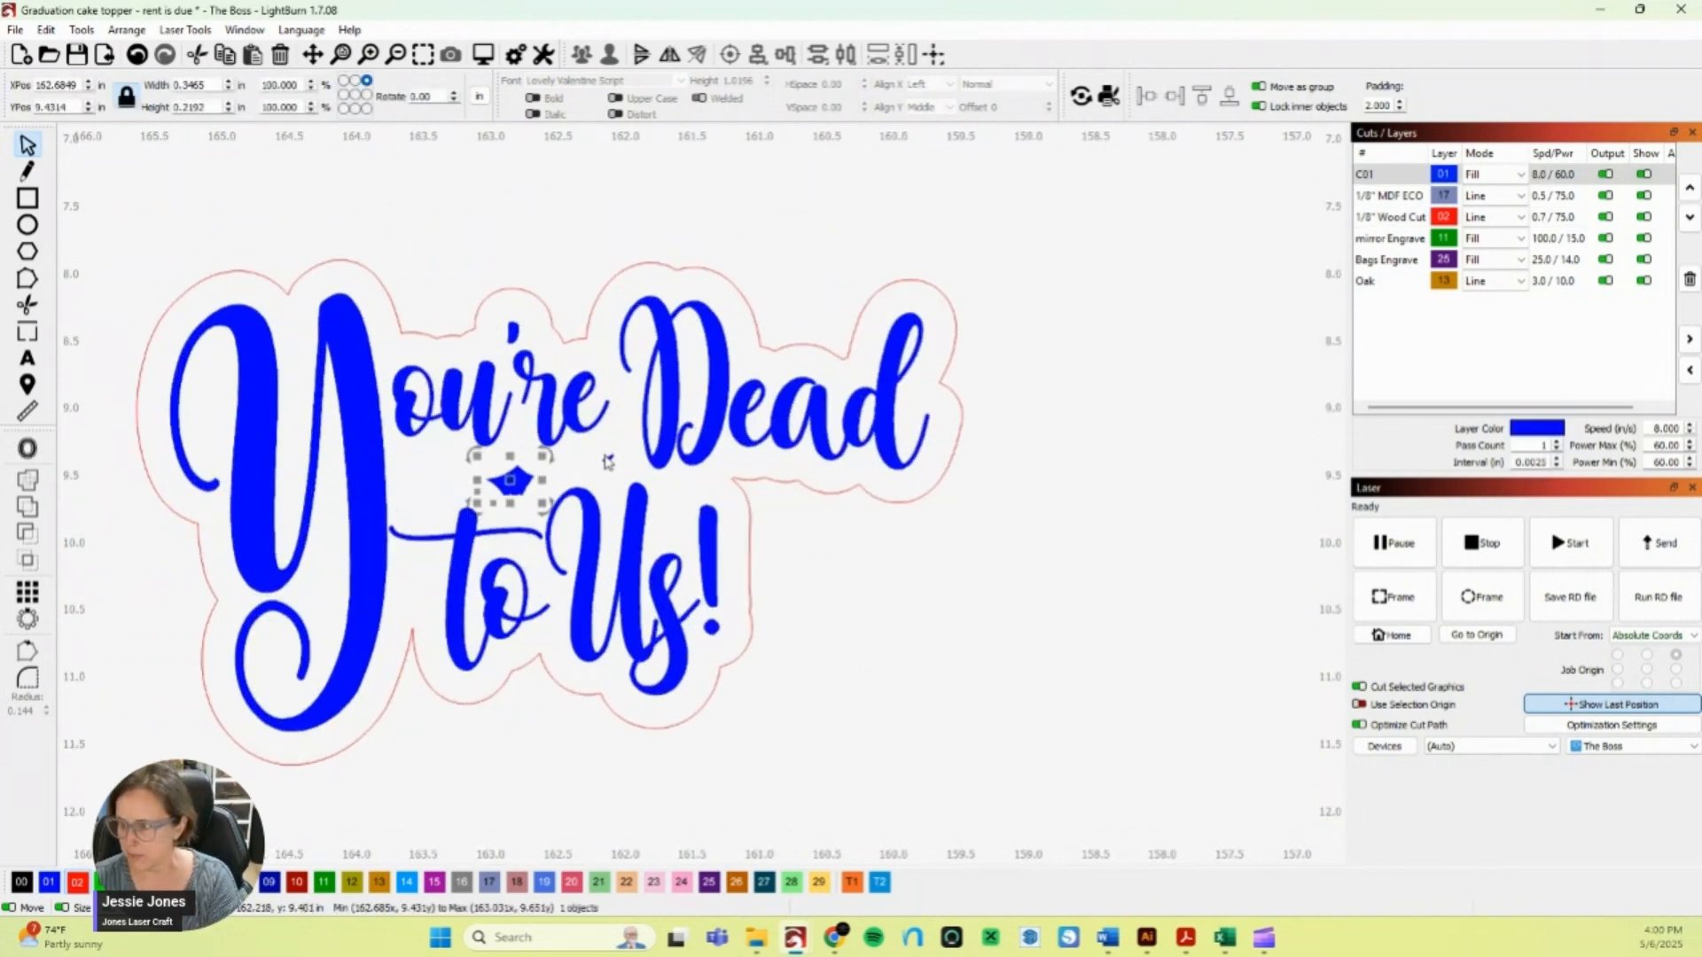
{"action": "key", "text": "Delete"}
{"action": "left_click", "coordinate": [609, 461]}
{"action": "key", "text": "Delete"}
{"action": "scroll", "coordinate": [868, 536], "scroll_direction": "down", "scroll_amount": 5}
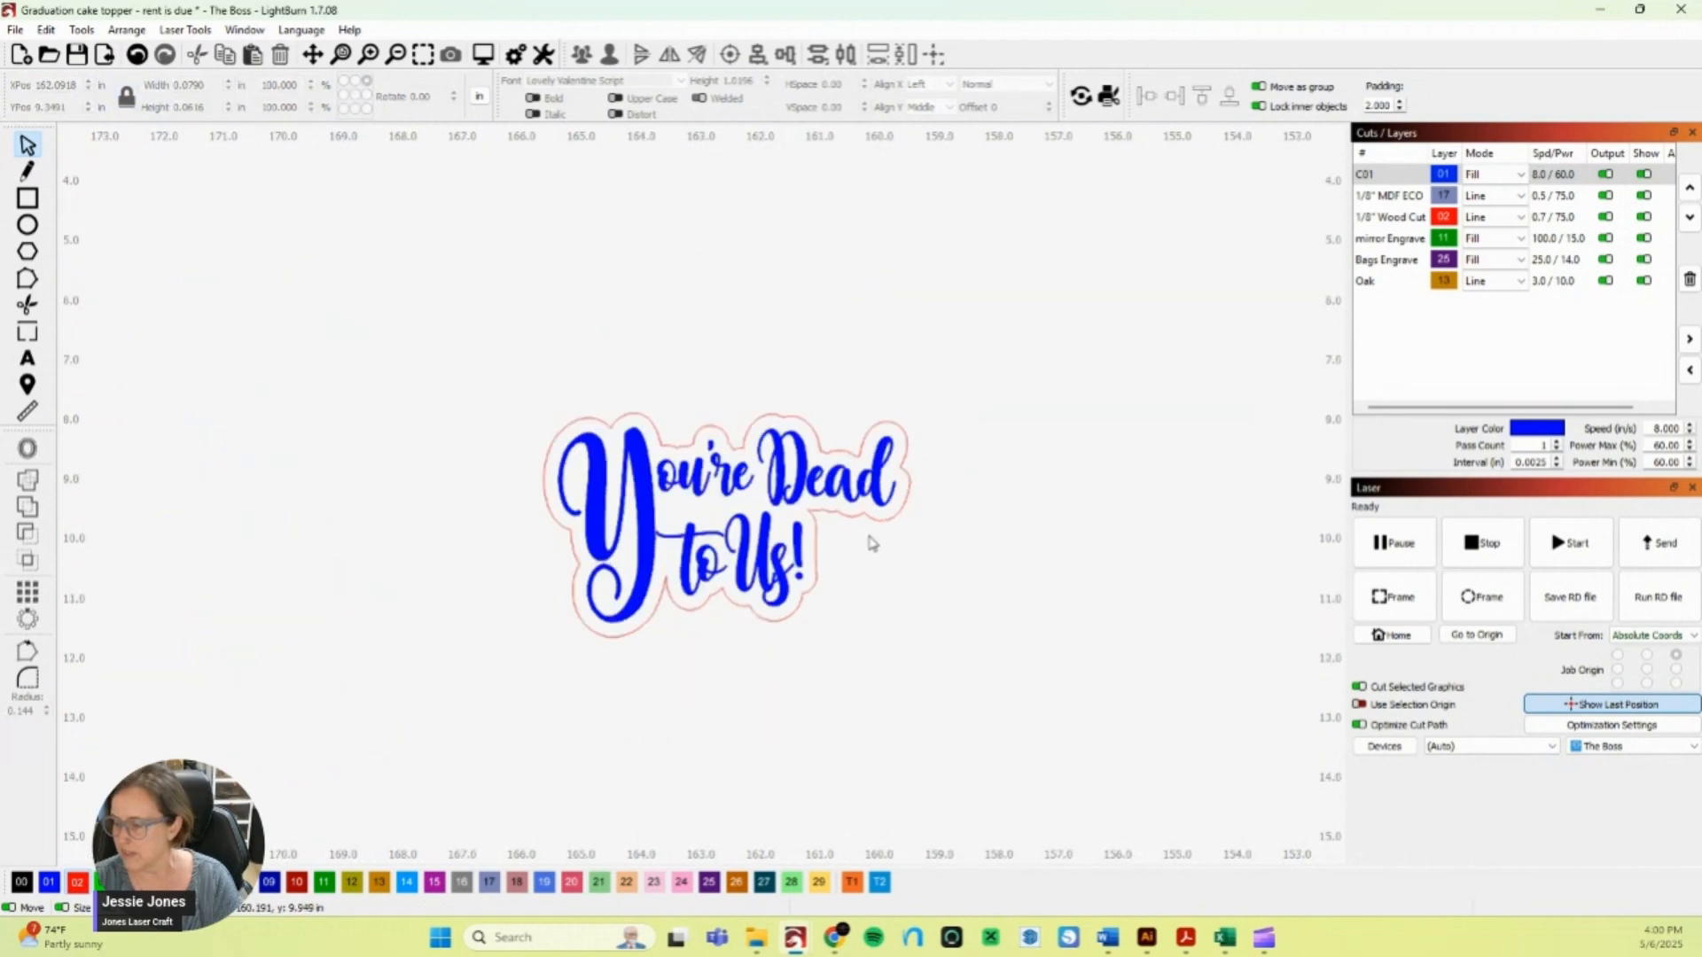
{"action": "left_click_drag", "start_coordinate": [349, 295], "coordinate": [1134, 683]}
{"action": "scroll", "coordinate": [930, 629], "scroll_direction": "up", "scroll_amount": 4}
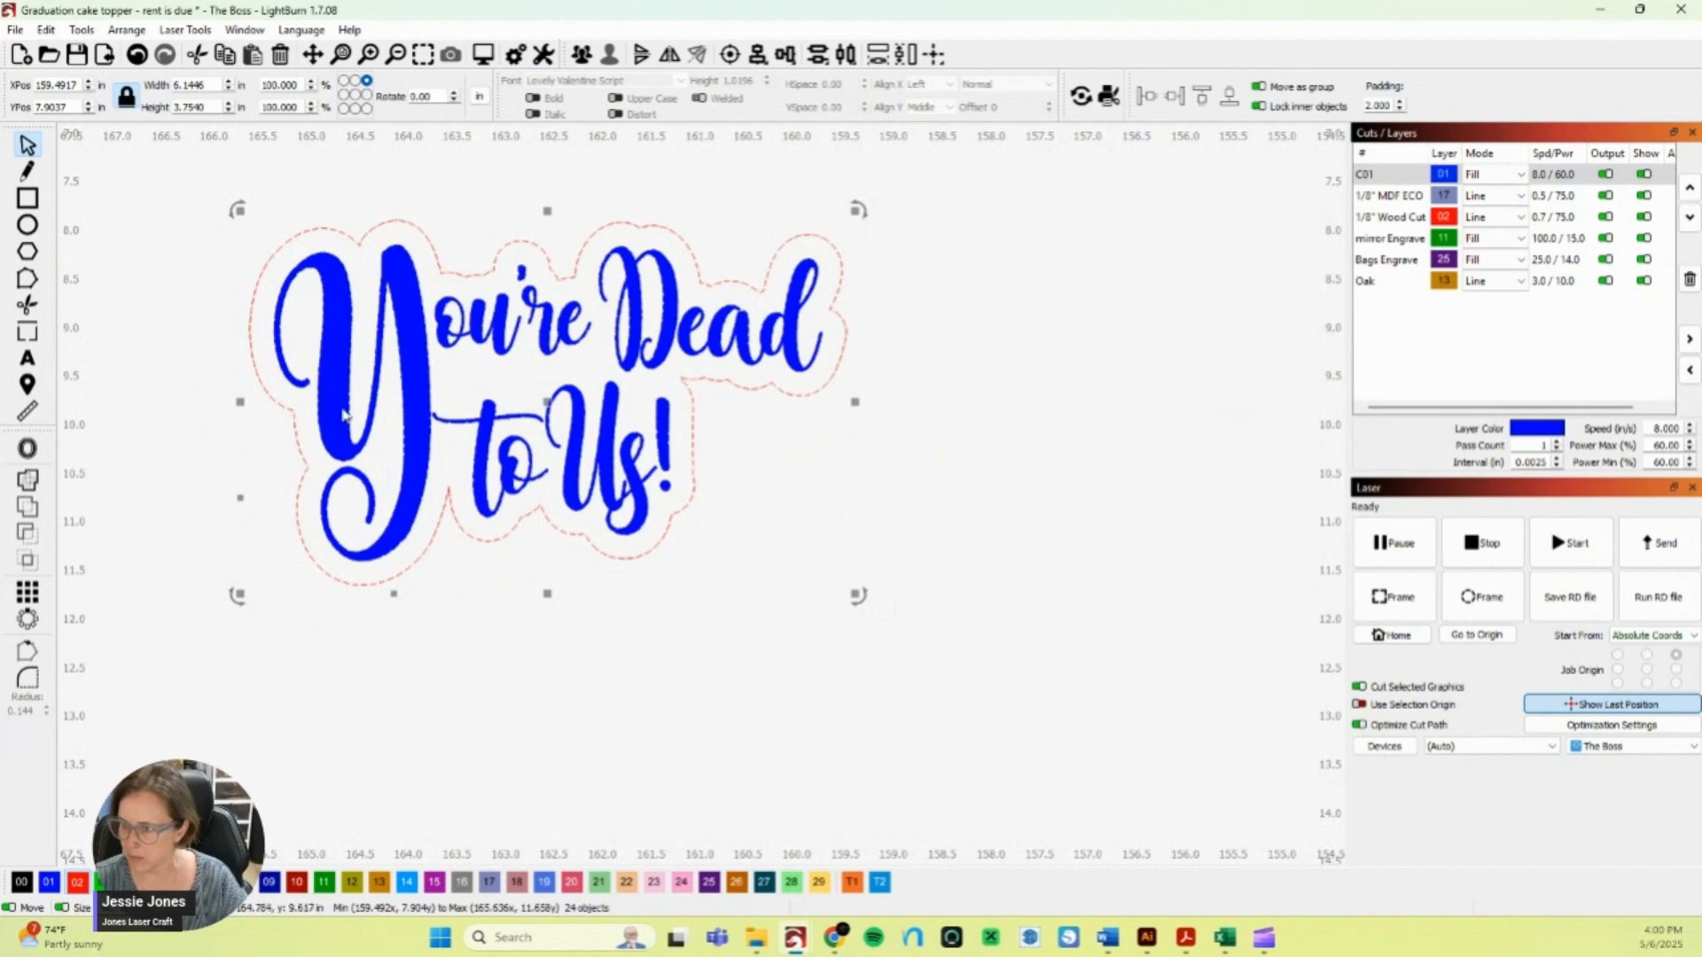
{"action": "key", "text": "ctrl+g"}
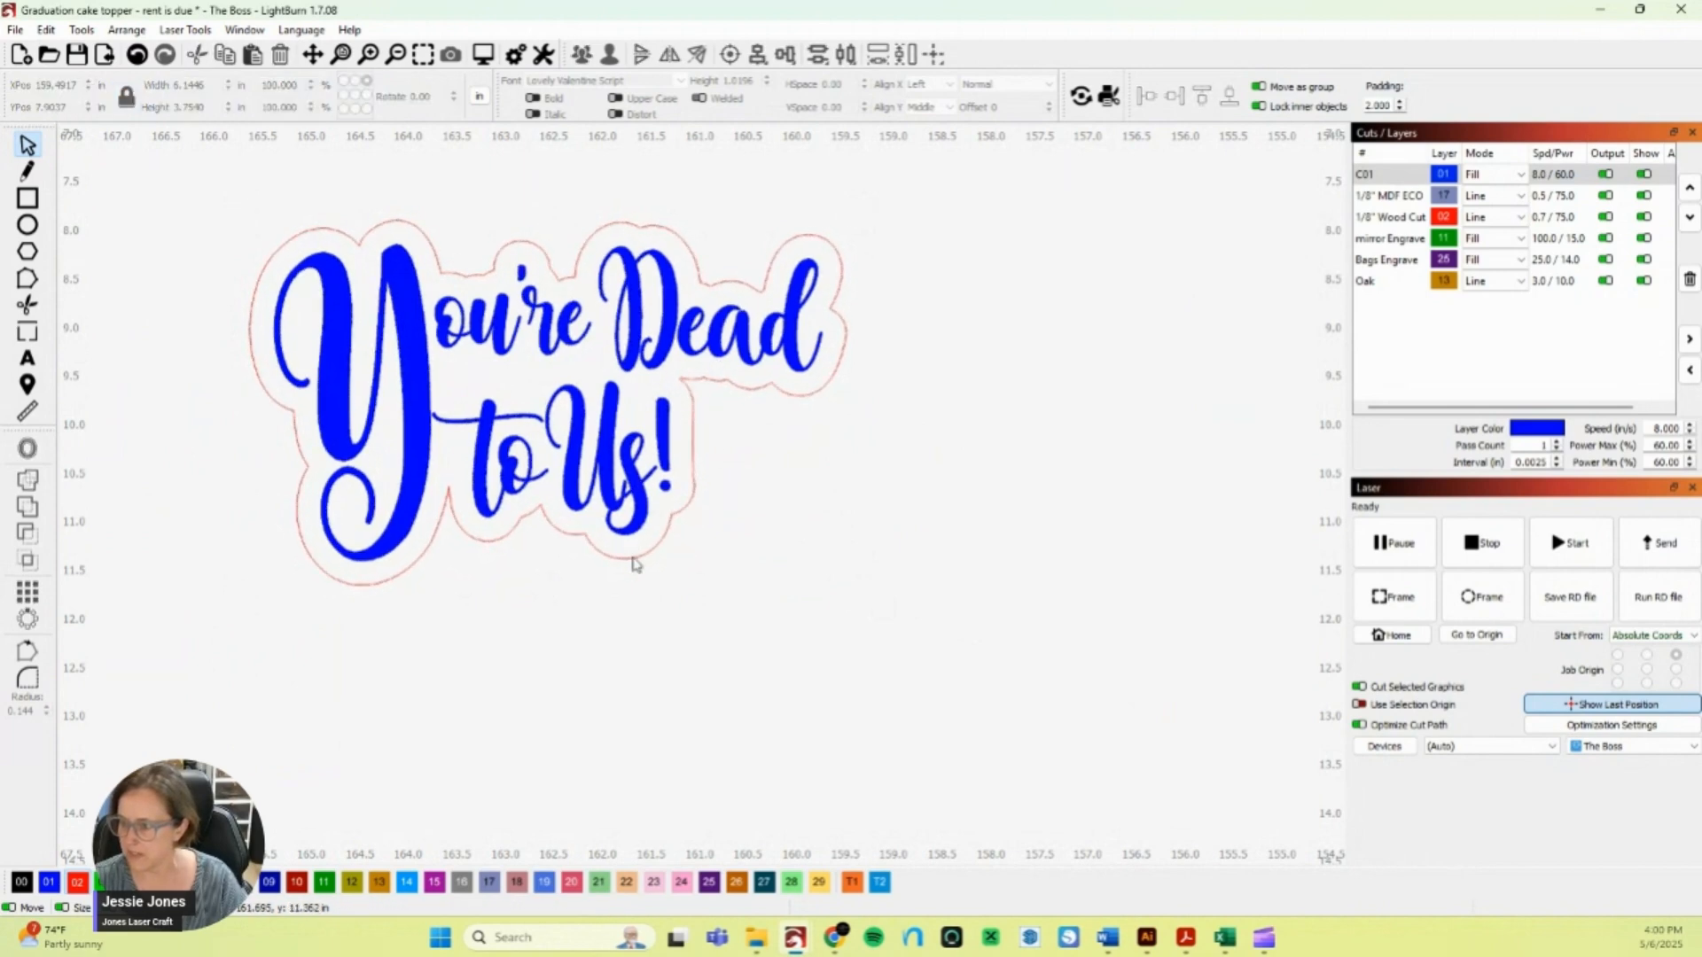
- Copy the red backing outline, place the copy directly below the lettering and flip it horizontally
{"action": "scroll", "coordinate": [630, 562], "scroll_direction": "down", "scroll_amount": 7}
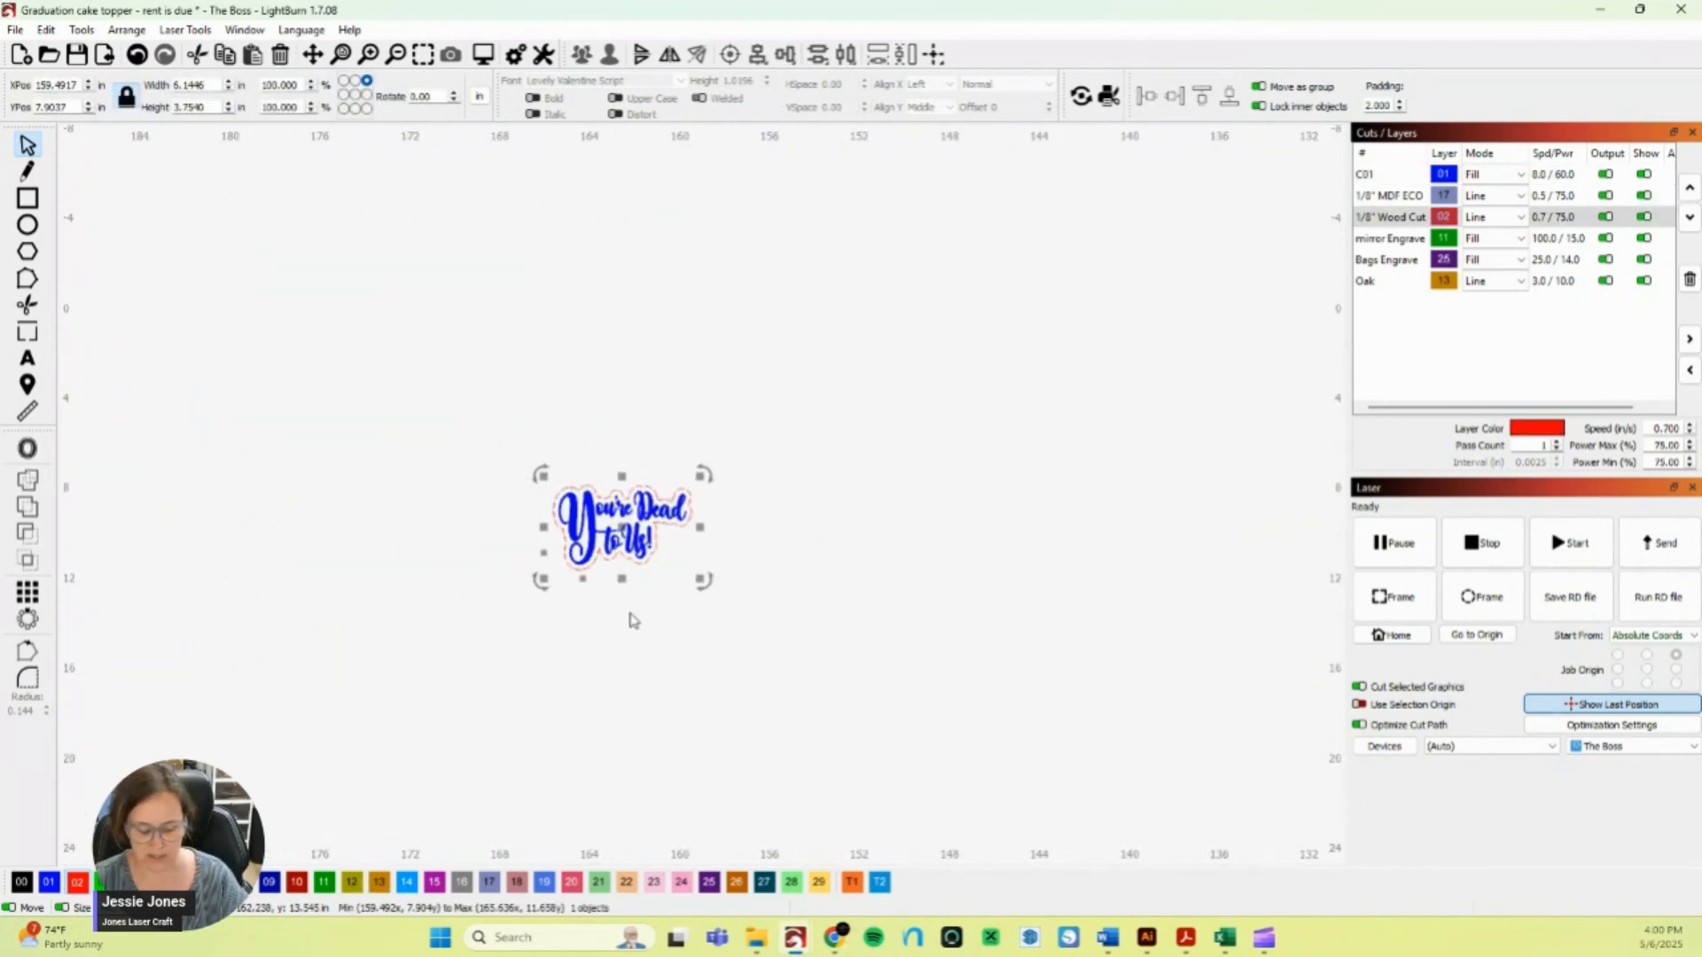
{"action": "key", "text": "ctrl+v"}
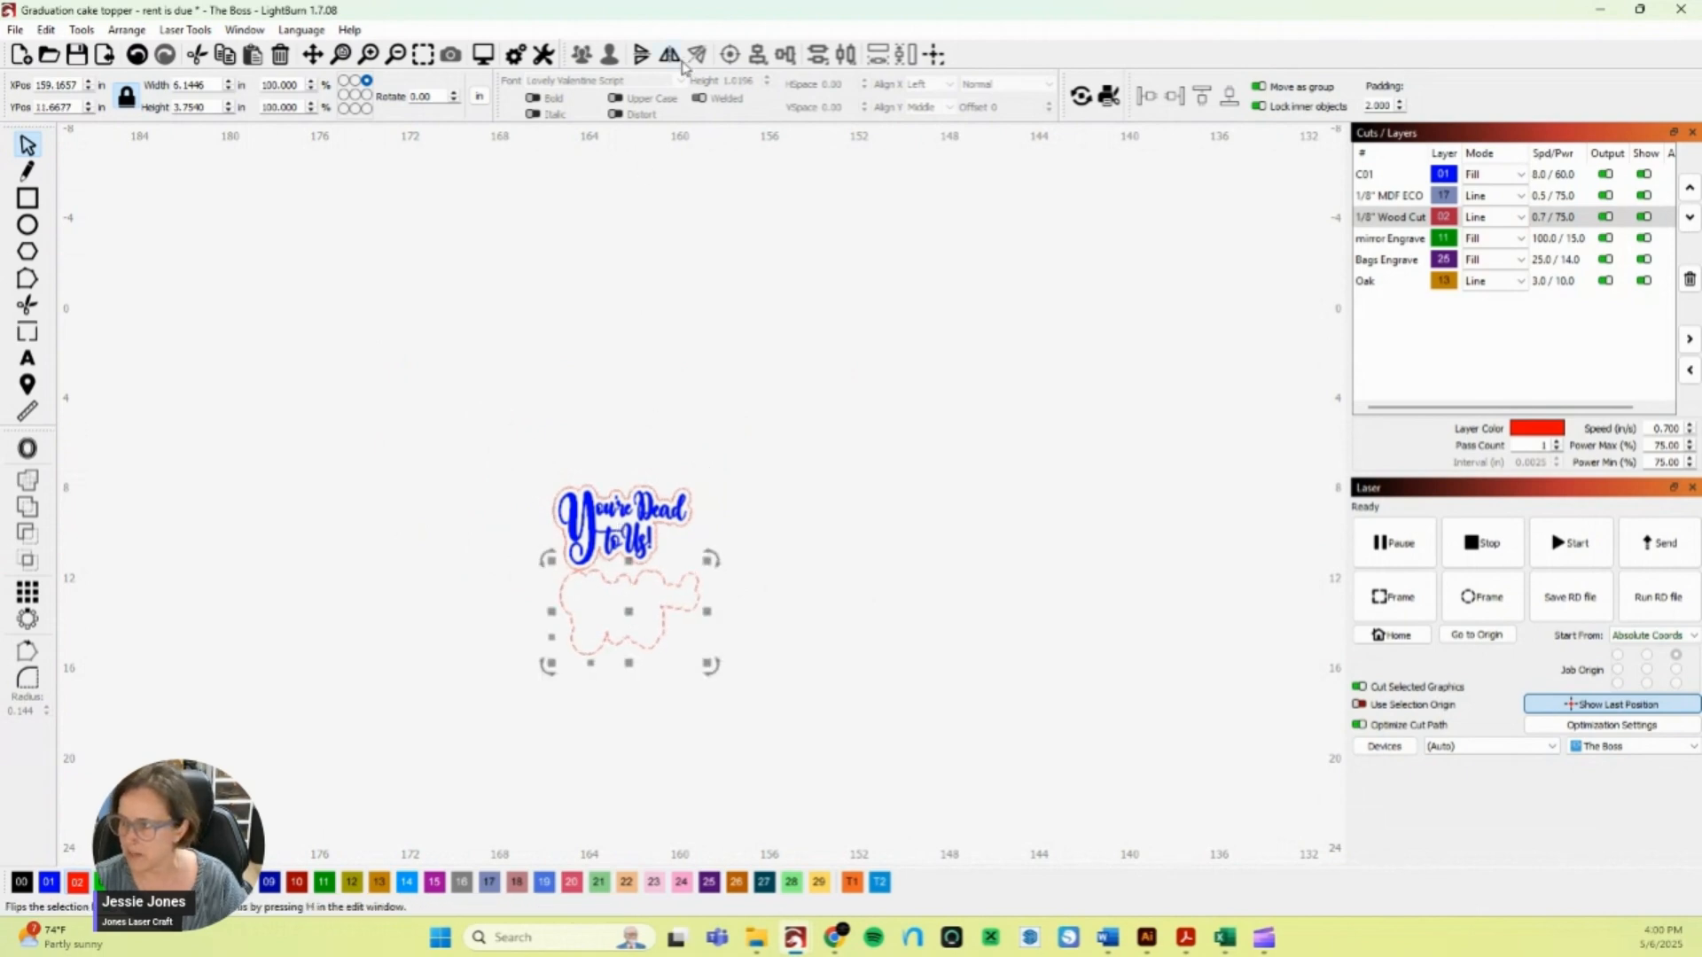
{"action": "left_click", "coordinate": [779, 669]}
- Draw a small upright rectangle just below the flipped outline and set its height to 0.5 in
{"action": "scroll", "coordinate": [683, 685], "scroll_direction": "up", "scroll_amount": 2}
{"action": "scroll", "coordinate": [683, 685], "scroll_direction": "up", "scroll_amount": 1}
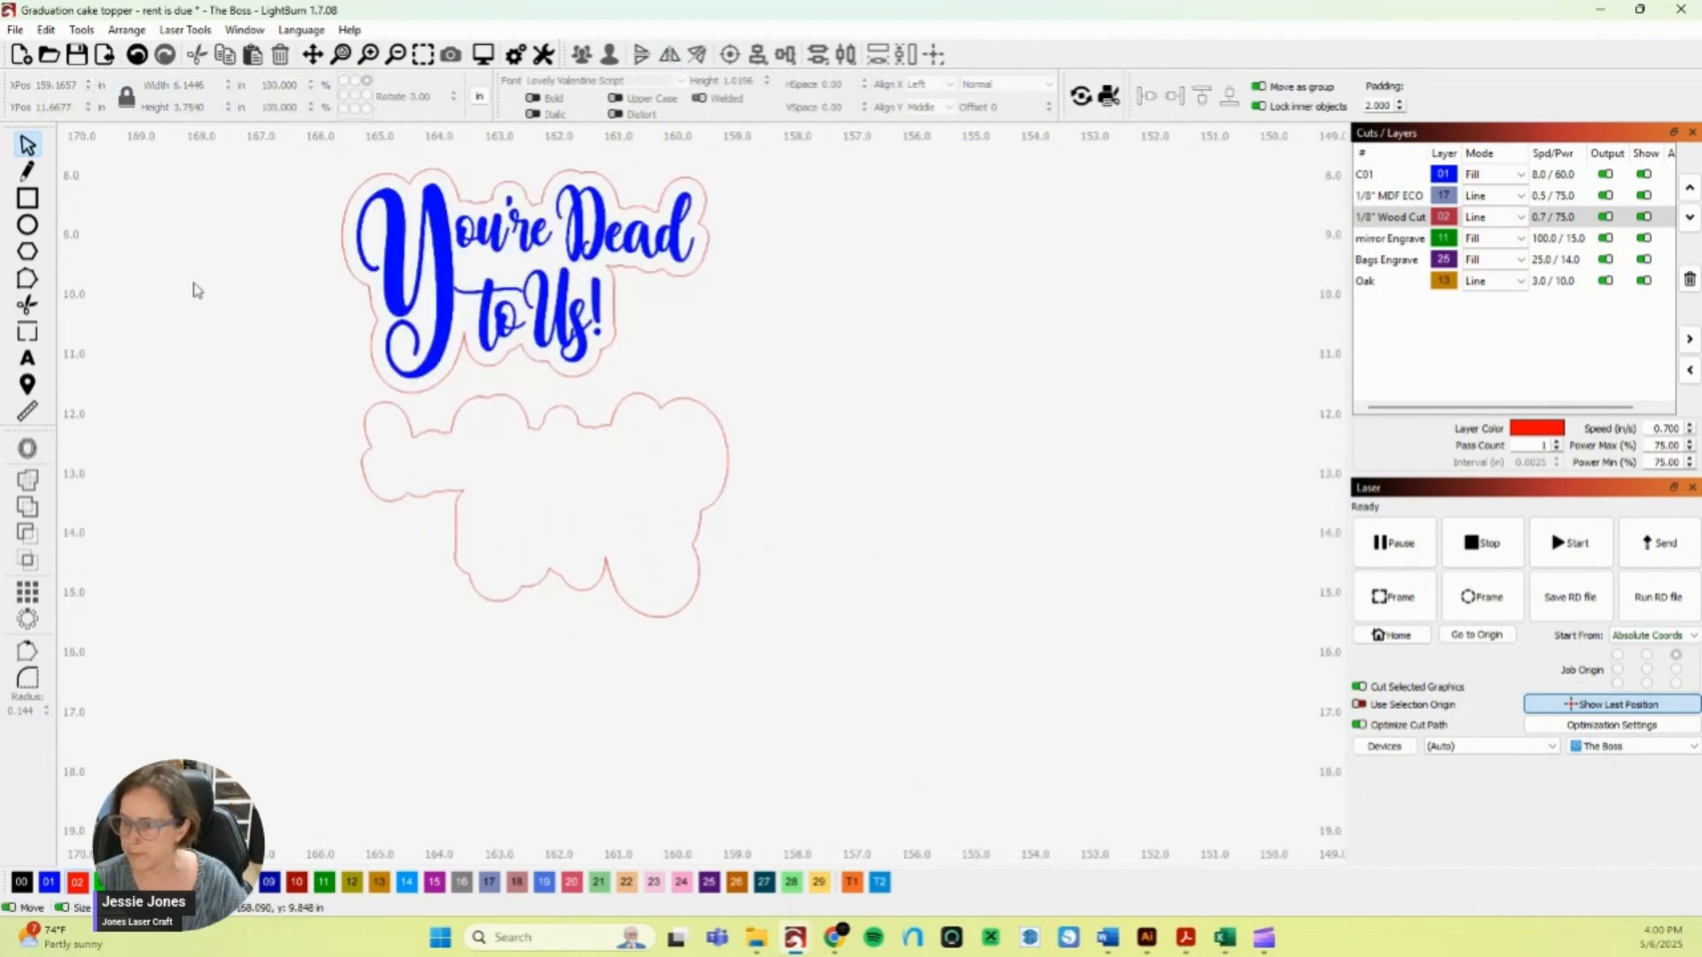
{"action": "left_click", "coordinate": [30, 200]}
{"action": "left_click_drag", "start_coordinate": [504, 615], "coordinate": [513, 647]}
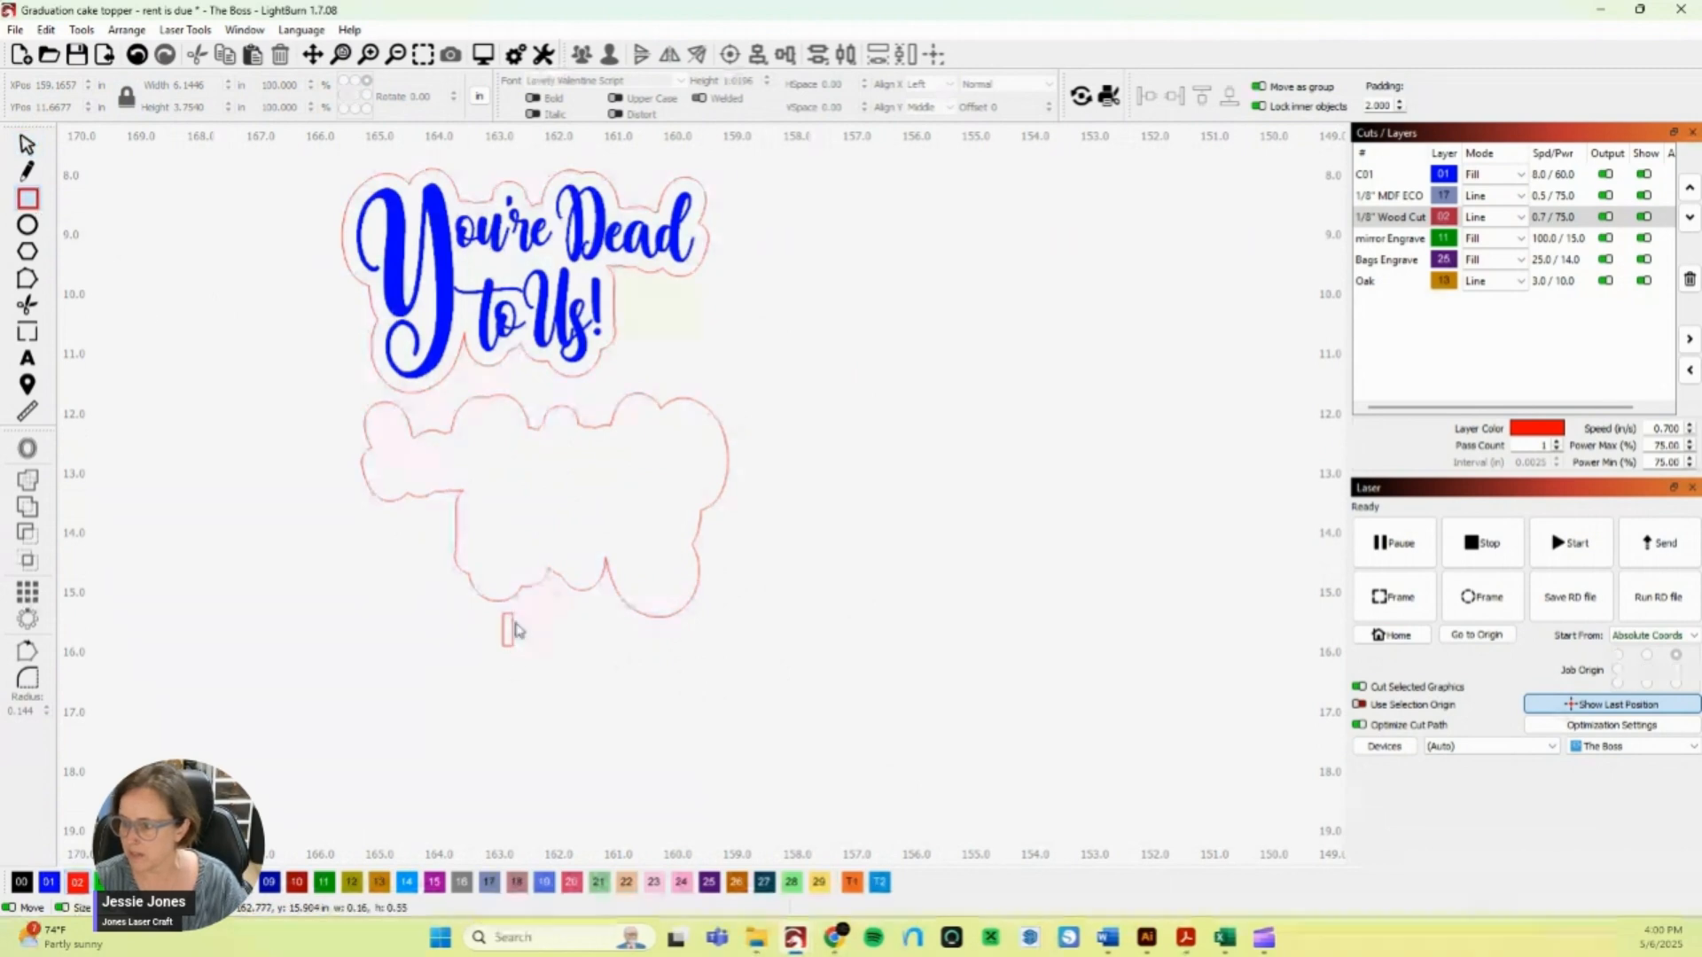
{"action": "triple_click", "coordinate": [204, 87]}
{"action": "key", "text": "BackSpace"}
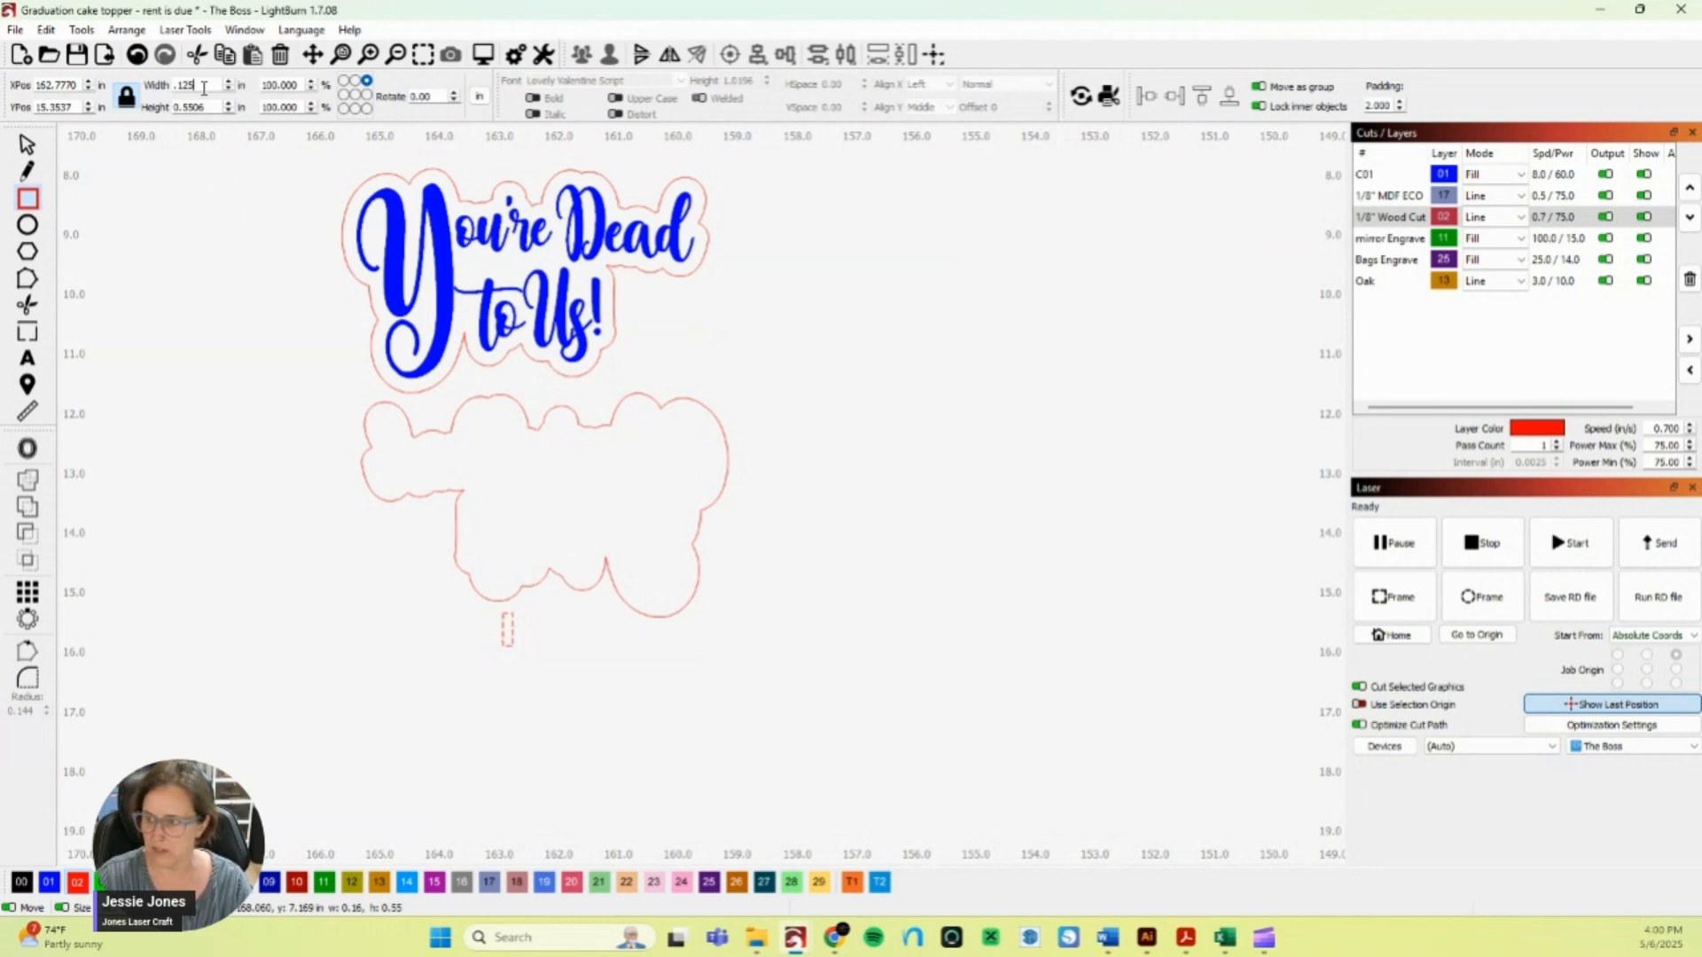
{"action": "key", "text": "Tab"}
{"action": "type", "text": ".5"}
{"action": "key", "text": "Tab"}
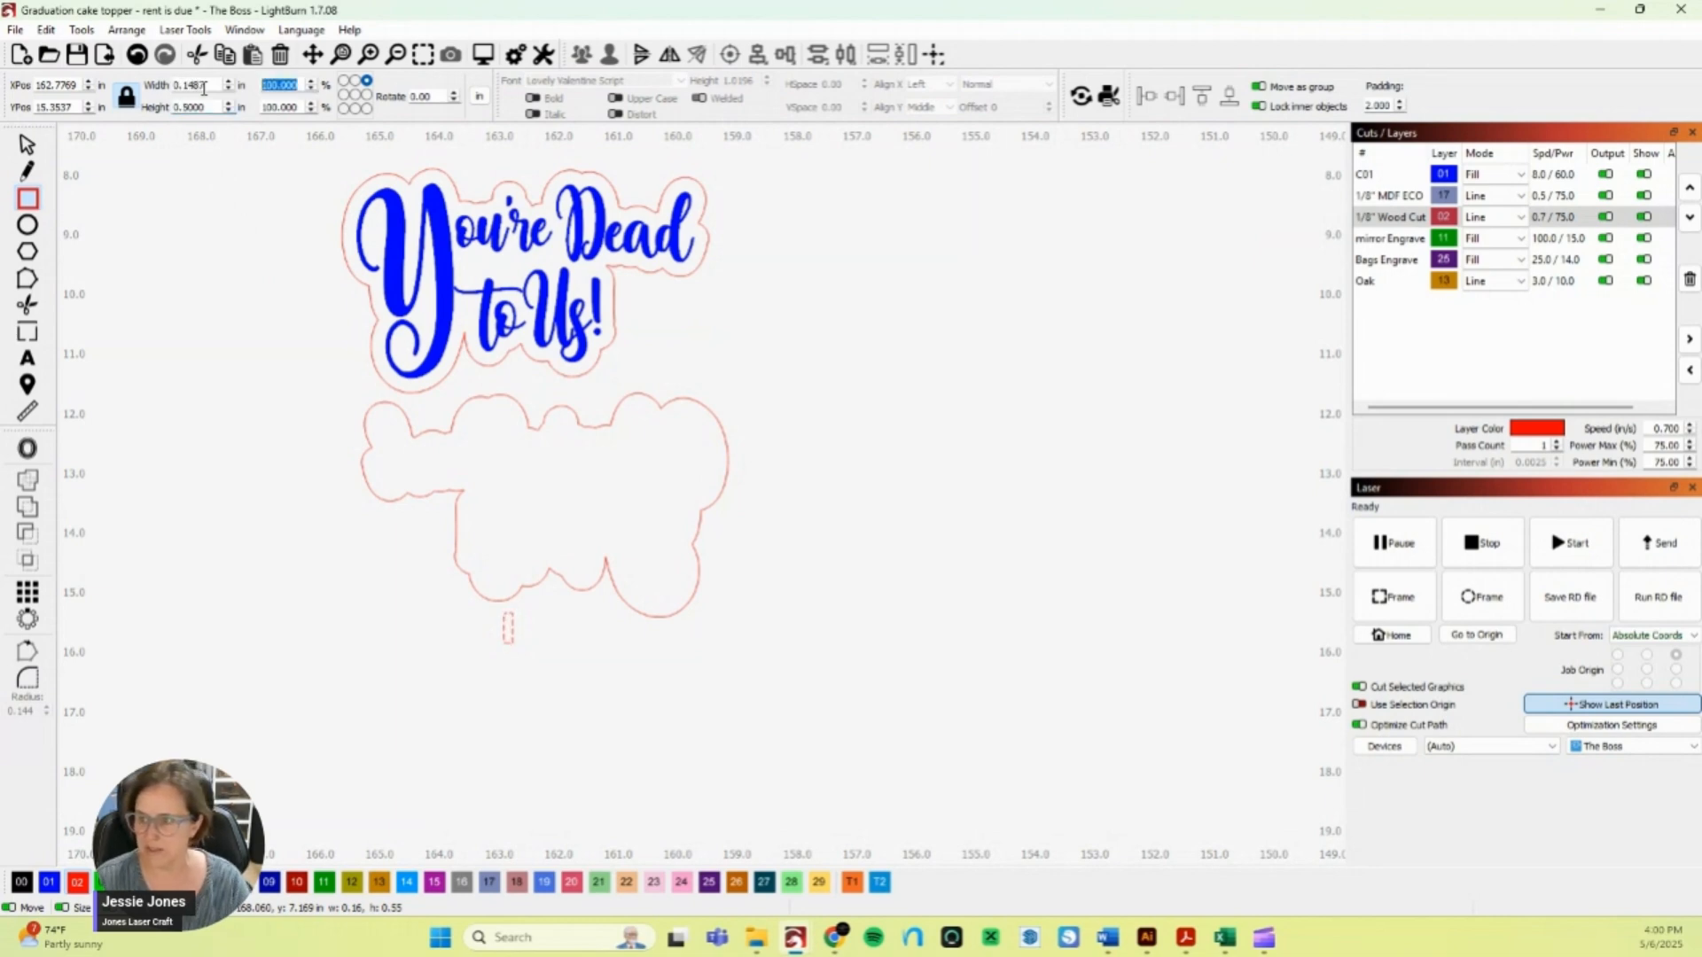
- Unlock the small rectangle's proportions and set its width to 0.125 in
{"action": "left_click", "coordinate": [133, 95]}
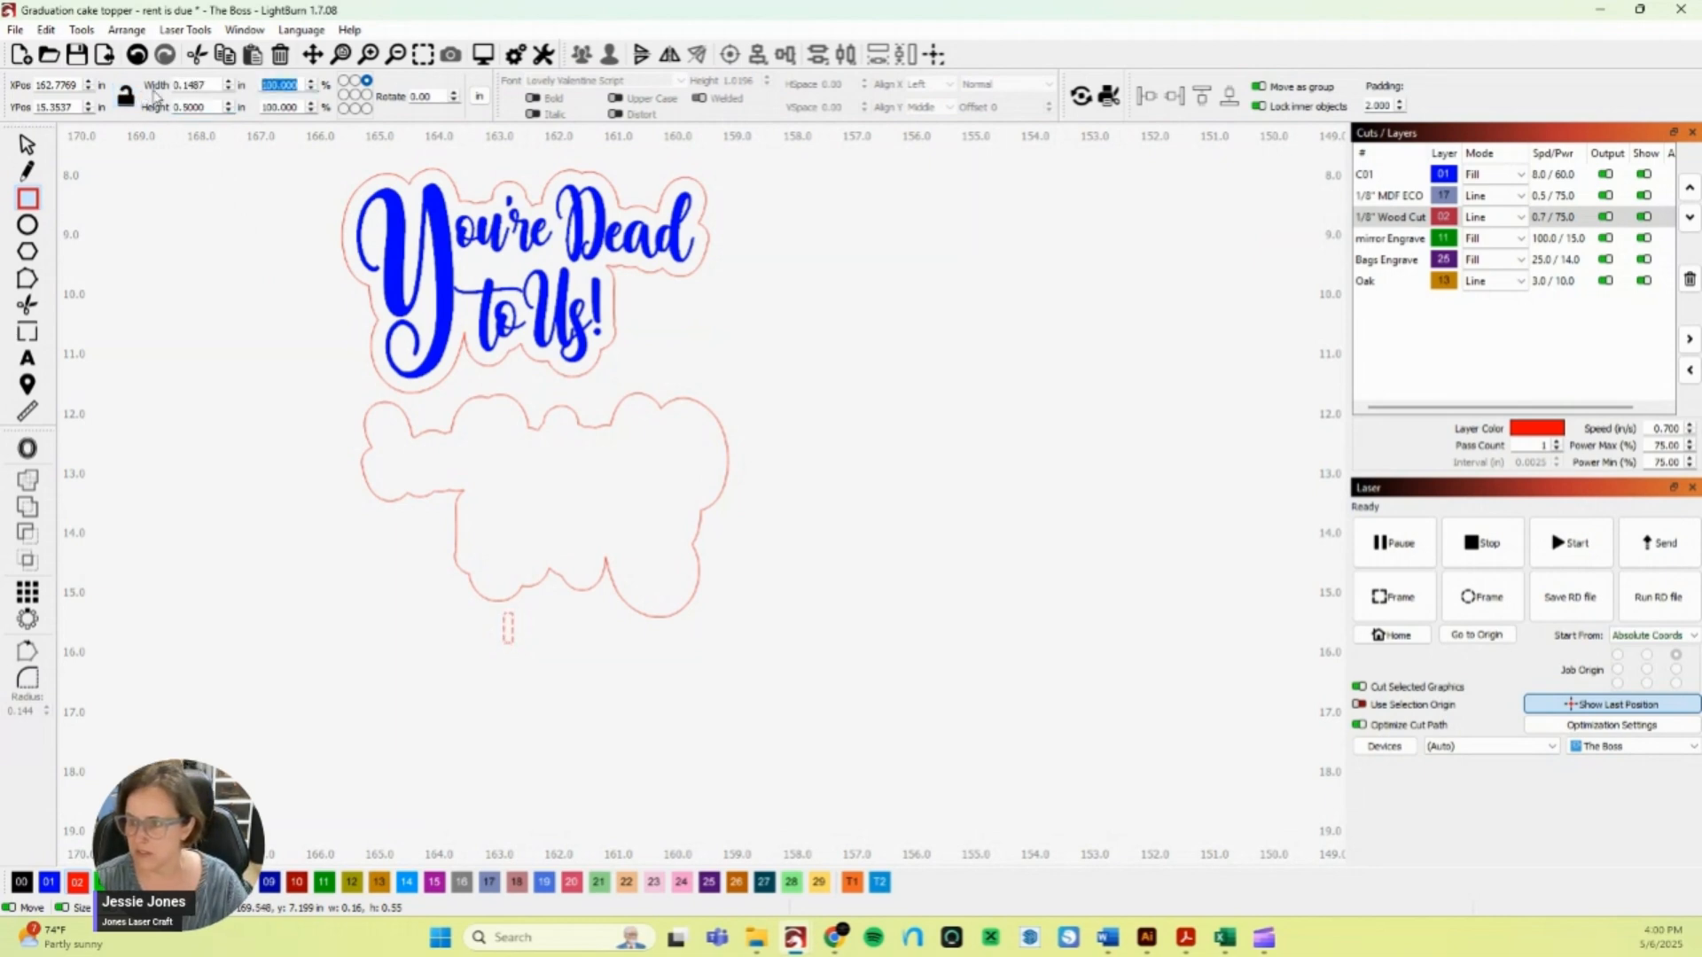
{"action": "left_click", "coordinate": [203, 83]}
{"action": "double_click", "coordinate": [203, 83]}
{"action": "key", "text": "BackSpace"}
{"action": "type", "text": ".125"}
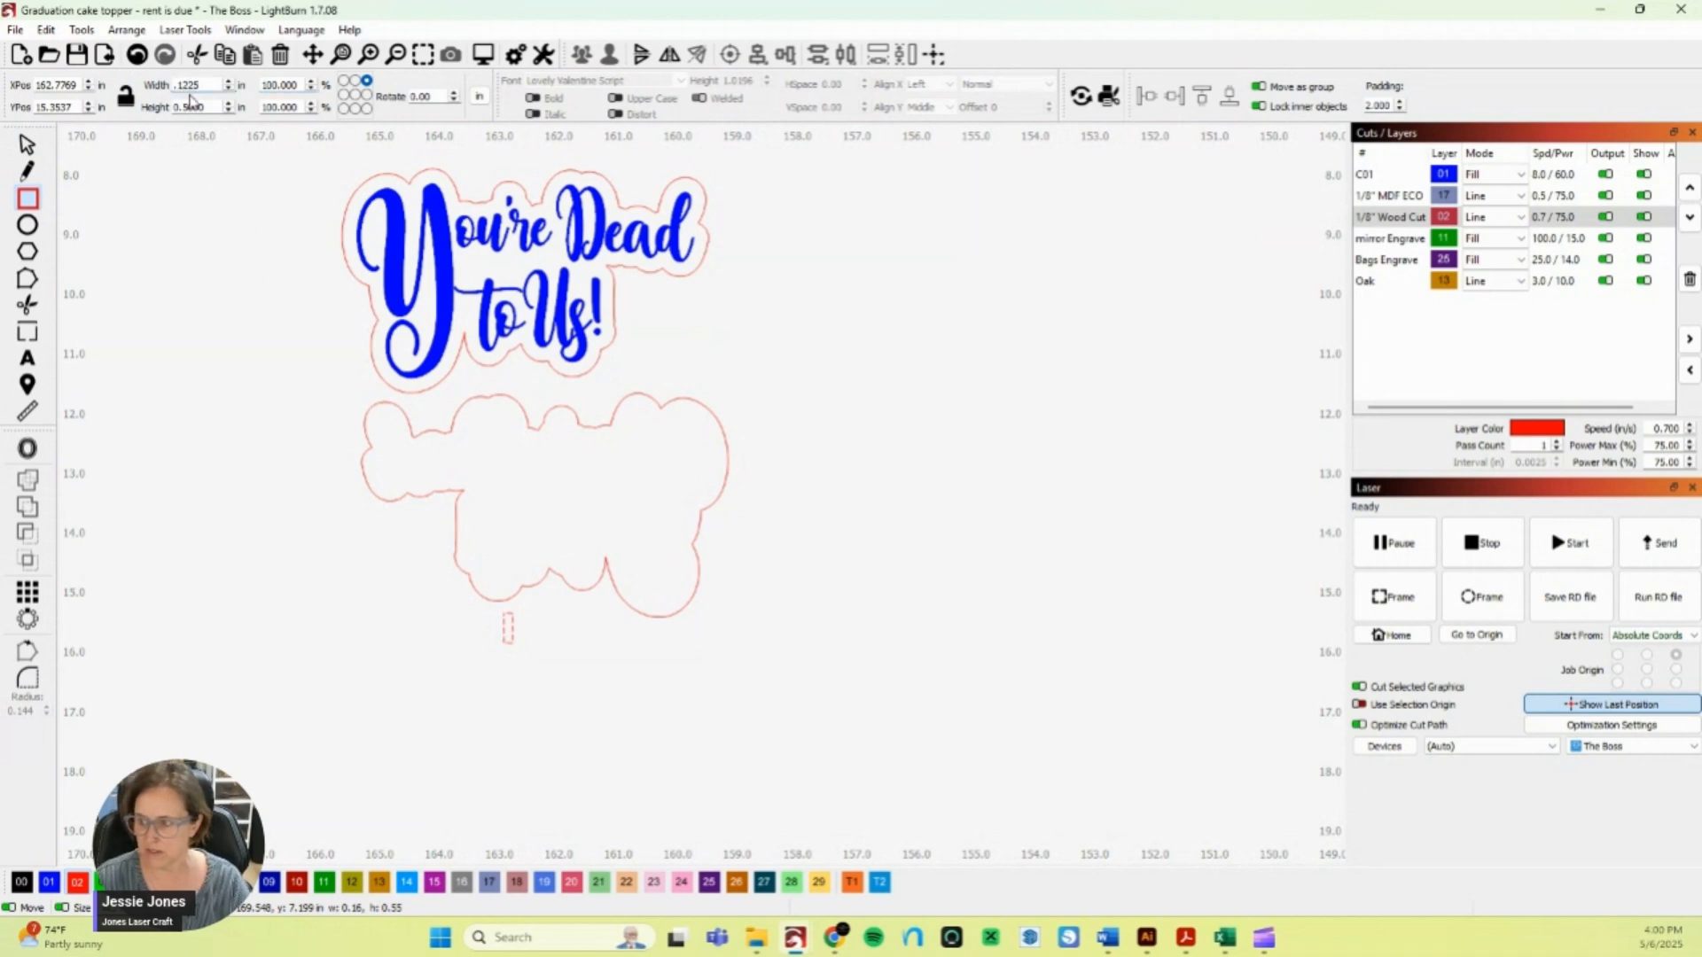
{"action": "key", "text": "Tab"}
{"action": "left_click", "coordinate": [27, 144]}
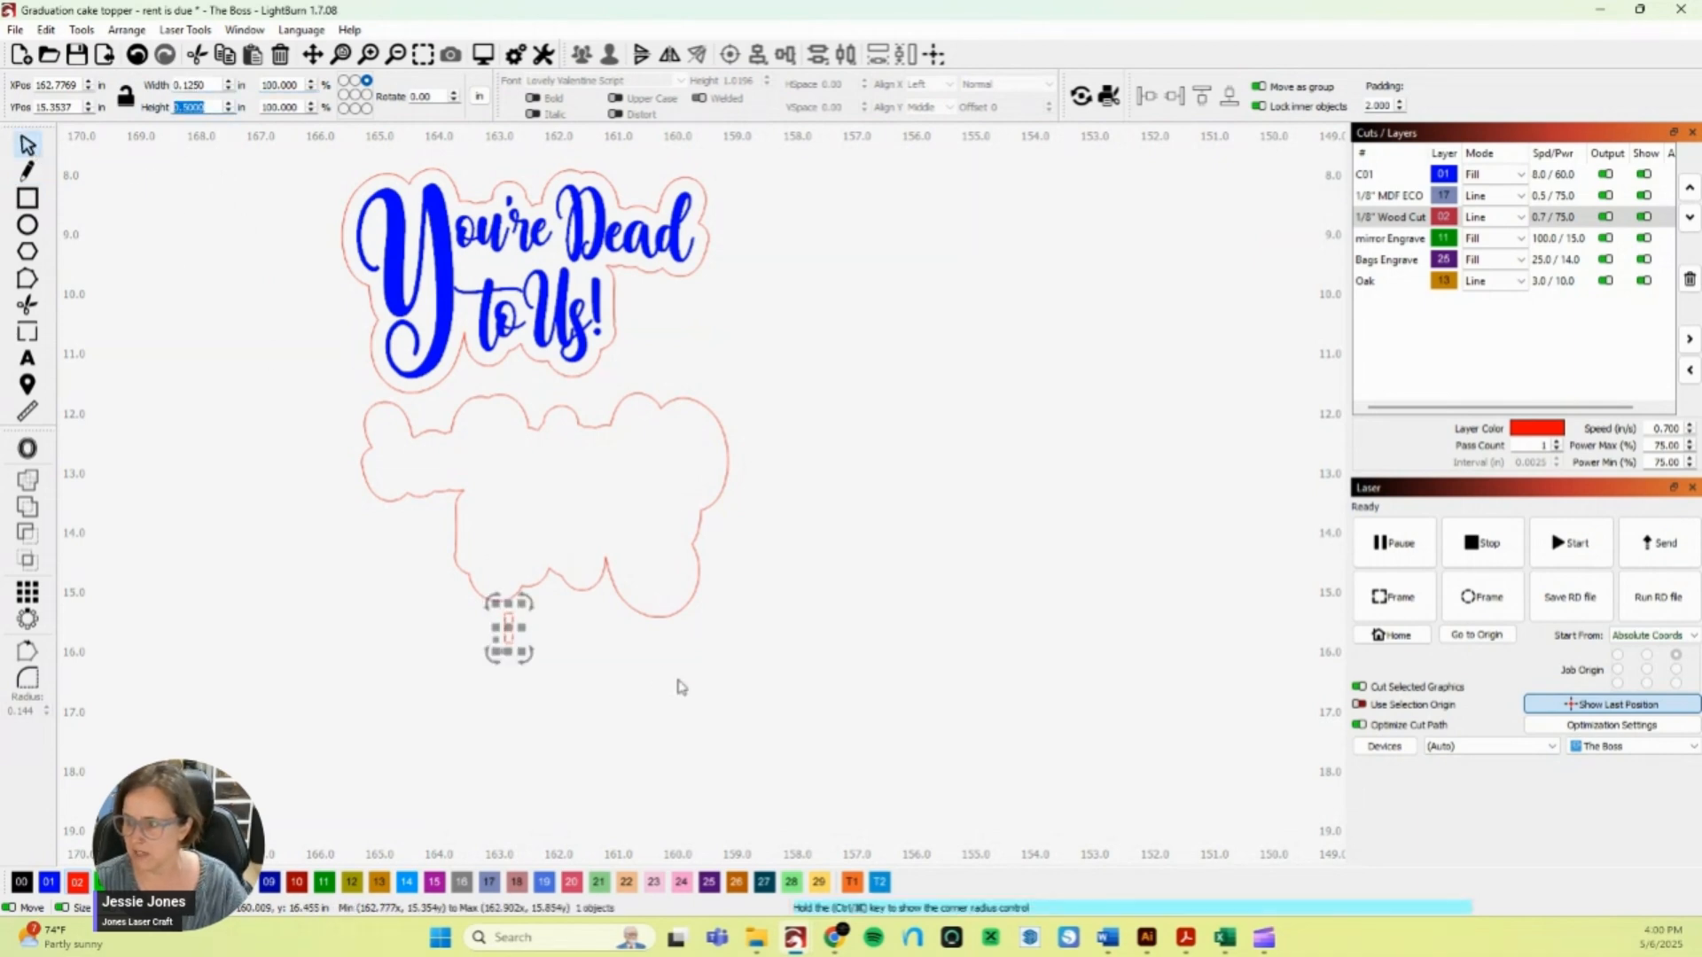
- Place the small rectangle and a copy of it in the two outermost lower lobes of the flipped outline and align them at equal height
{"action": "left_click_drag", "start_coordinate": [509, 627], "coordinate": [664, 600]}
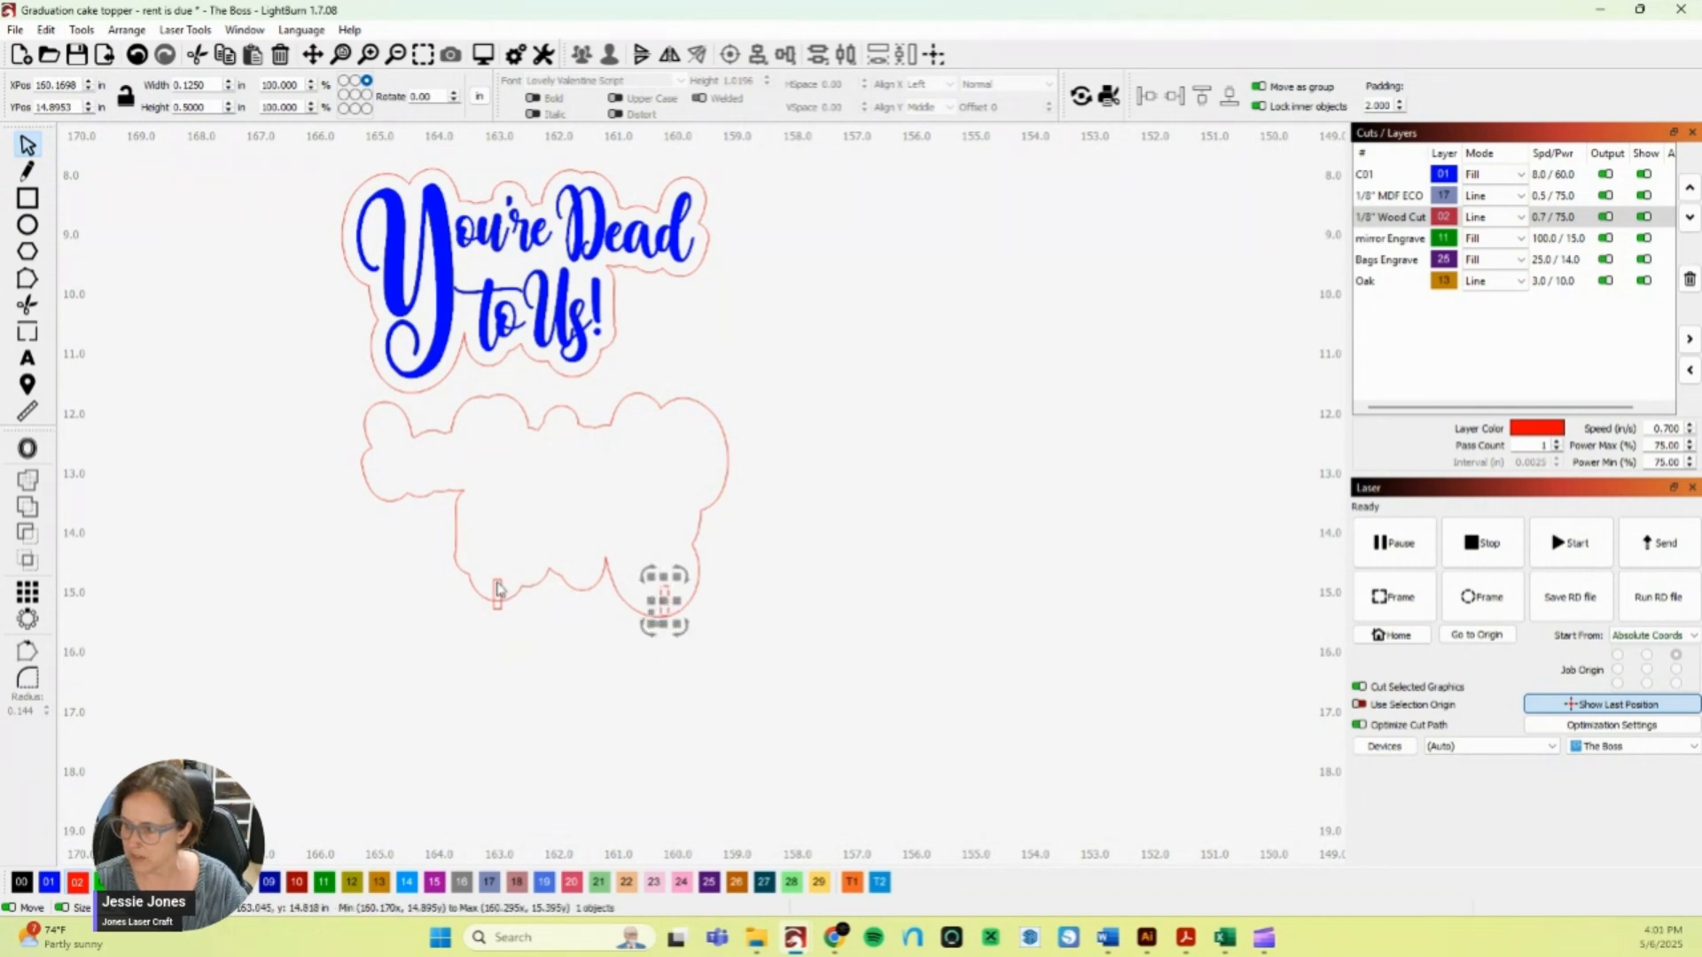
{"action": "left_click", "coordinate": [498, 589], "text": "shift"}
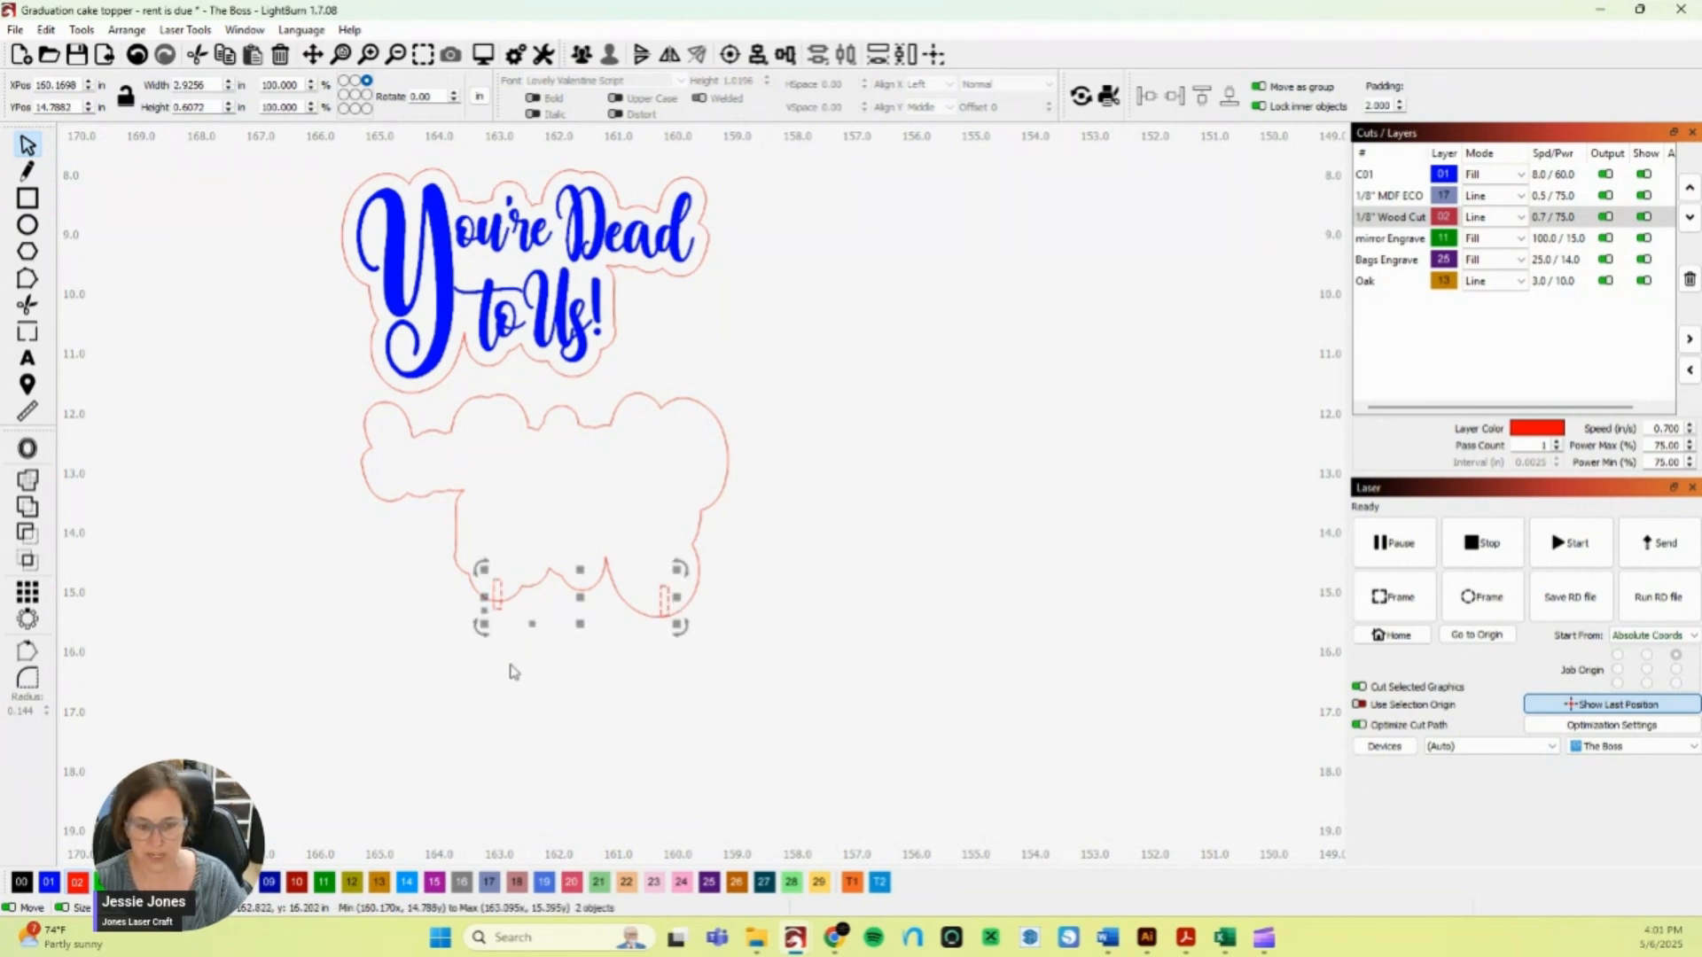
{"action": "key", "text": "t"}
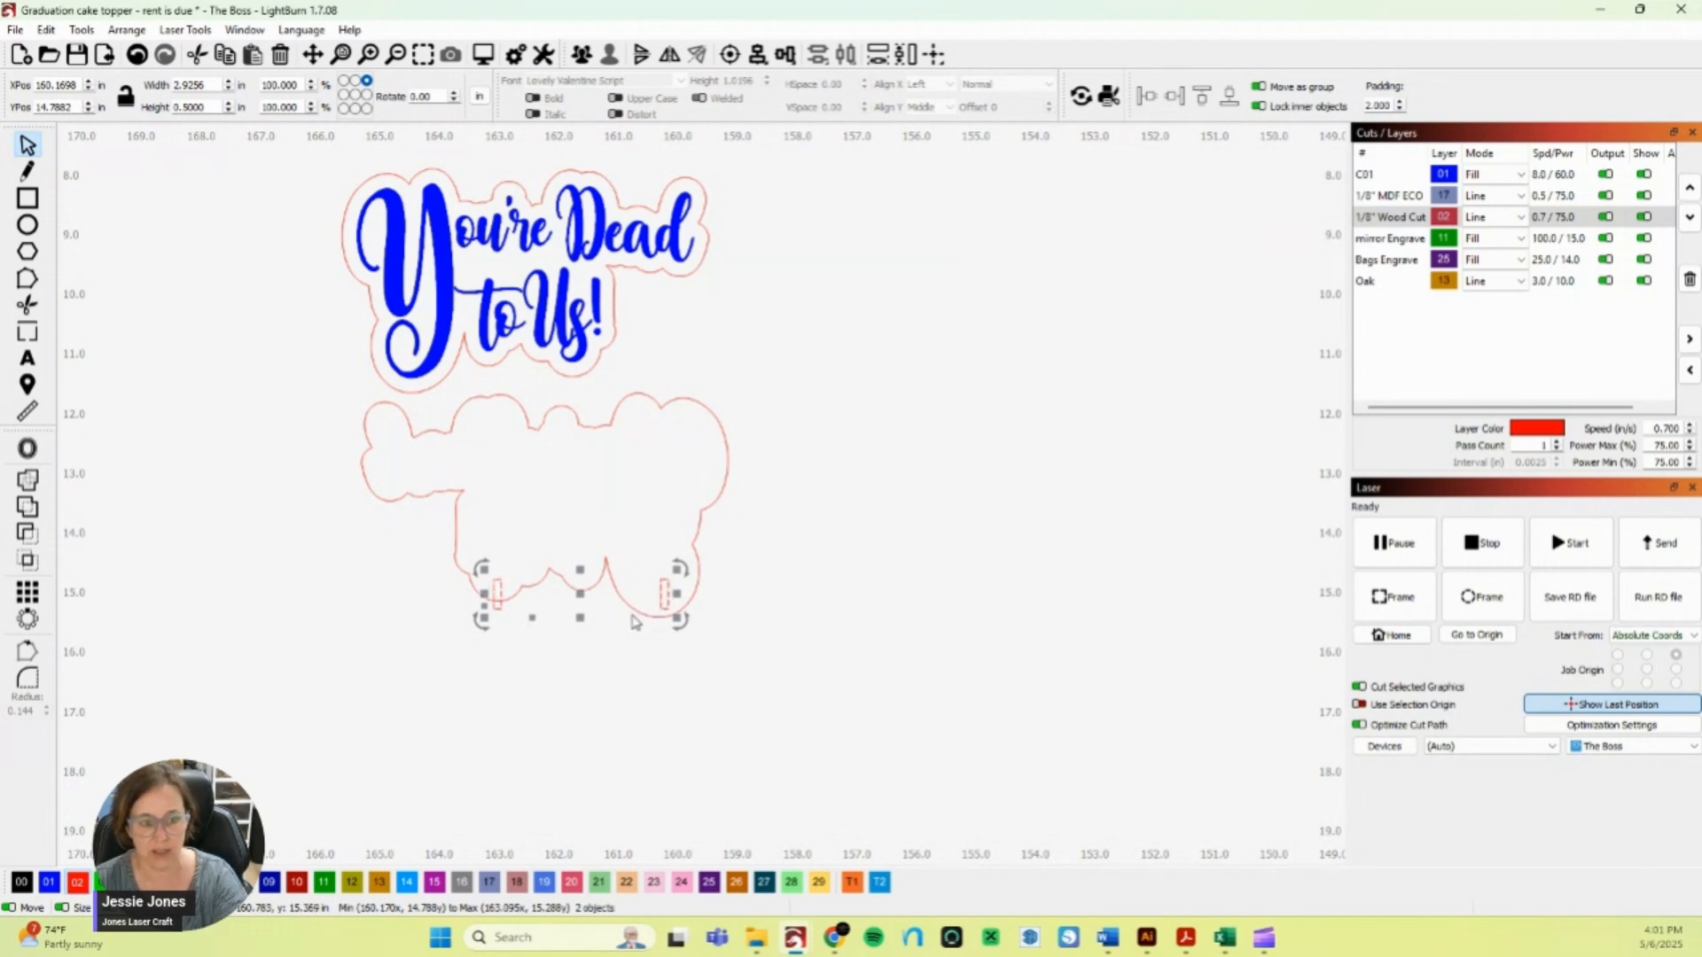
- Move both rectangles down about 0.17 in across the outline's lower edge and assign them to the blue 01 fill layer
{"action": "scroll", "coordinate": [604, 559], "scroll_direction": "up", "scroll_amount": 3}
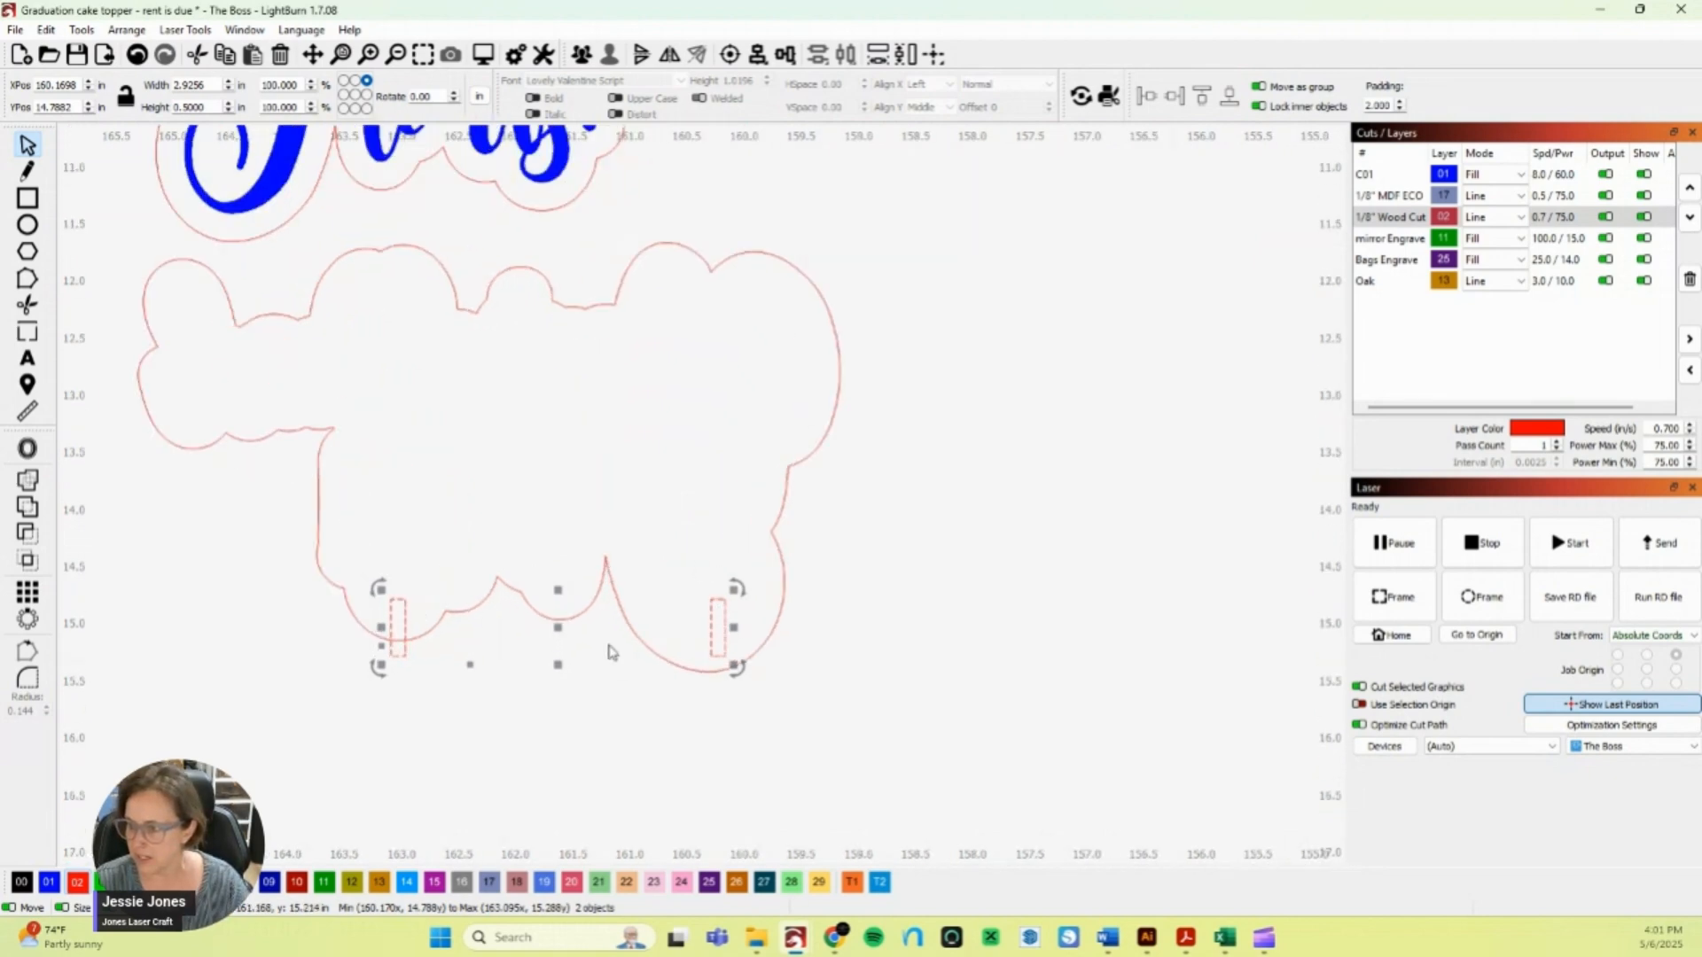
{"action": "left_click_drag", "start_coordinate": [557, 627], "coordinate": [557, 647]}
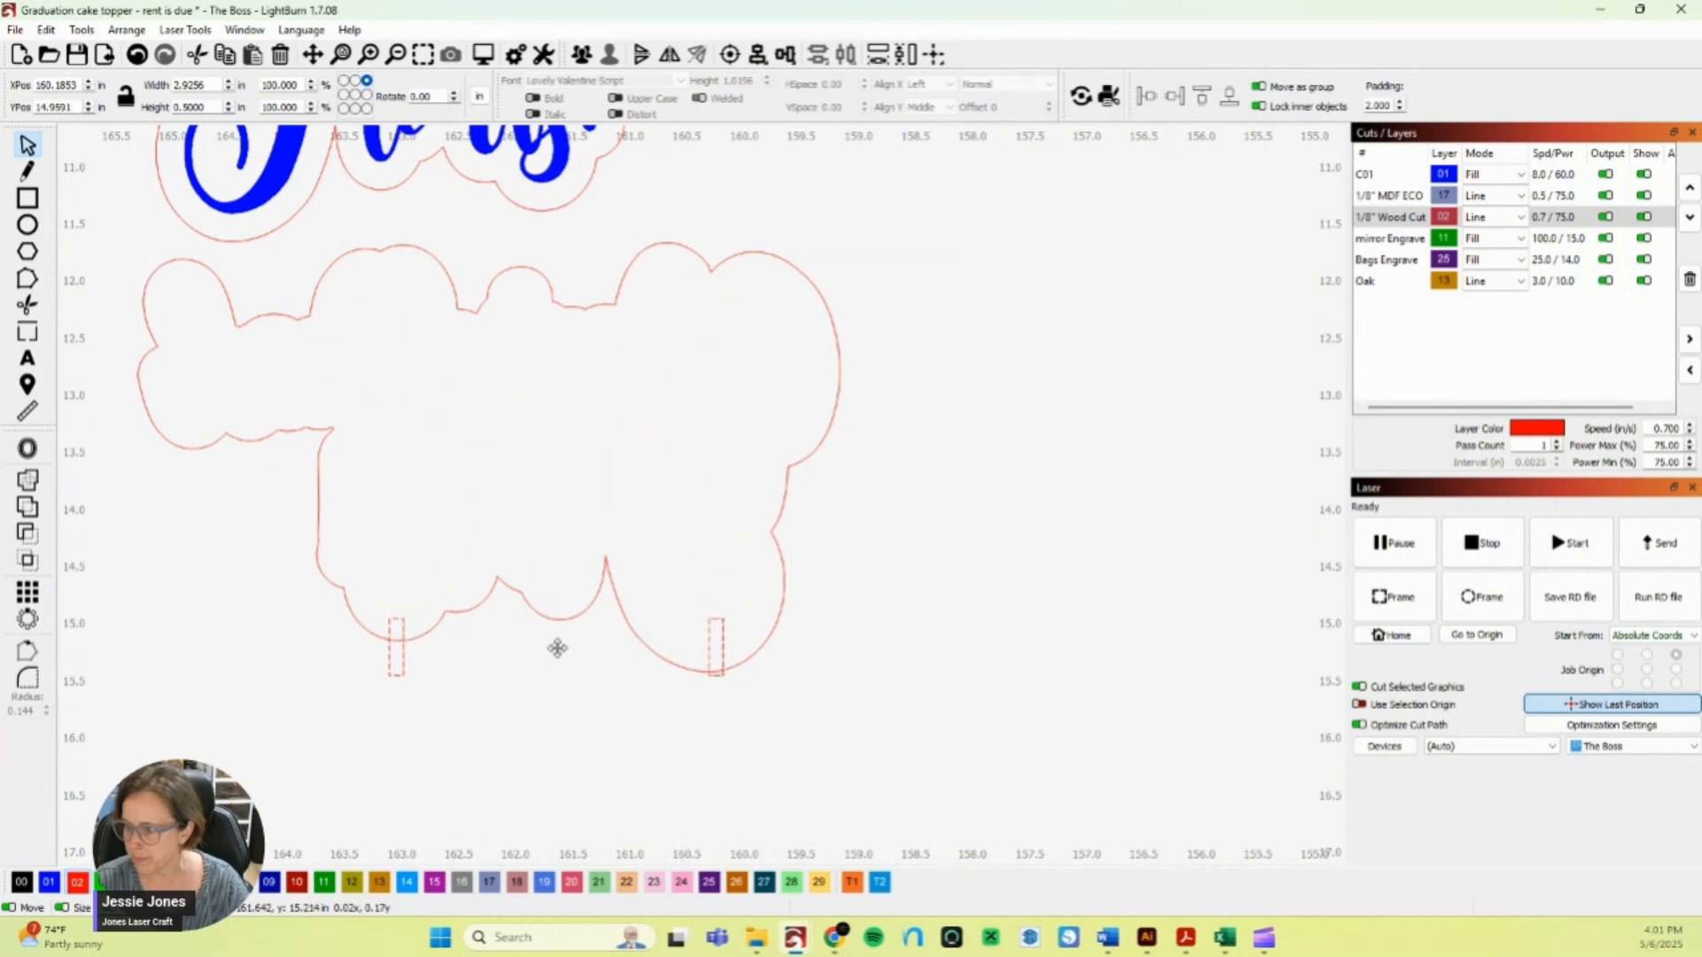
{"action": "left_click", "coordinate": [50, 882]}
{"action": "left_click", "coordinate": [478, 770]}
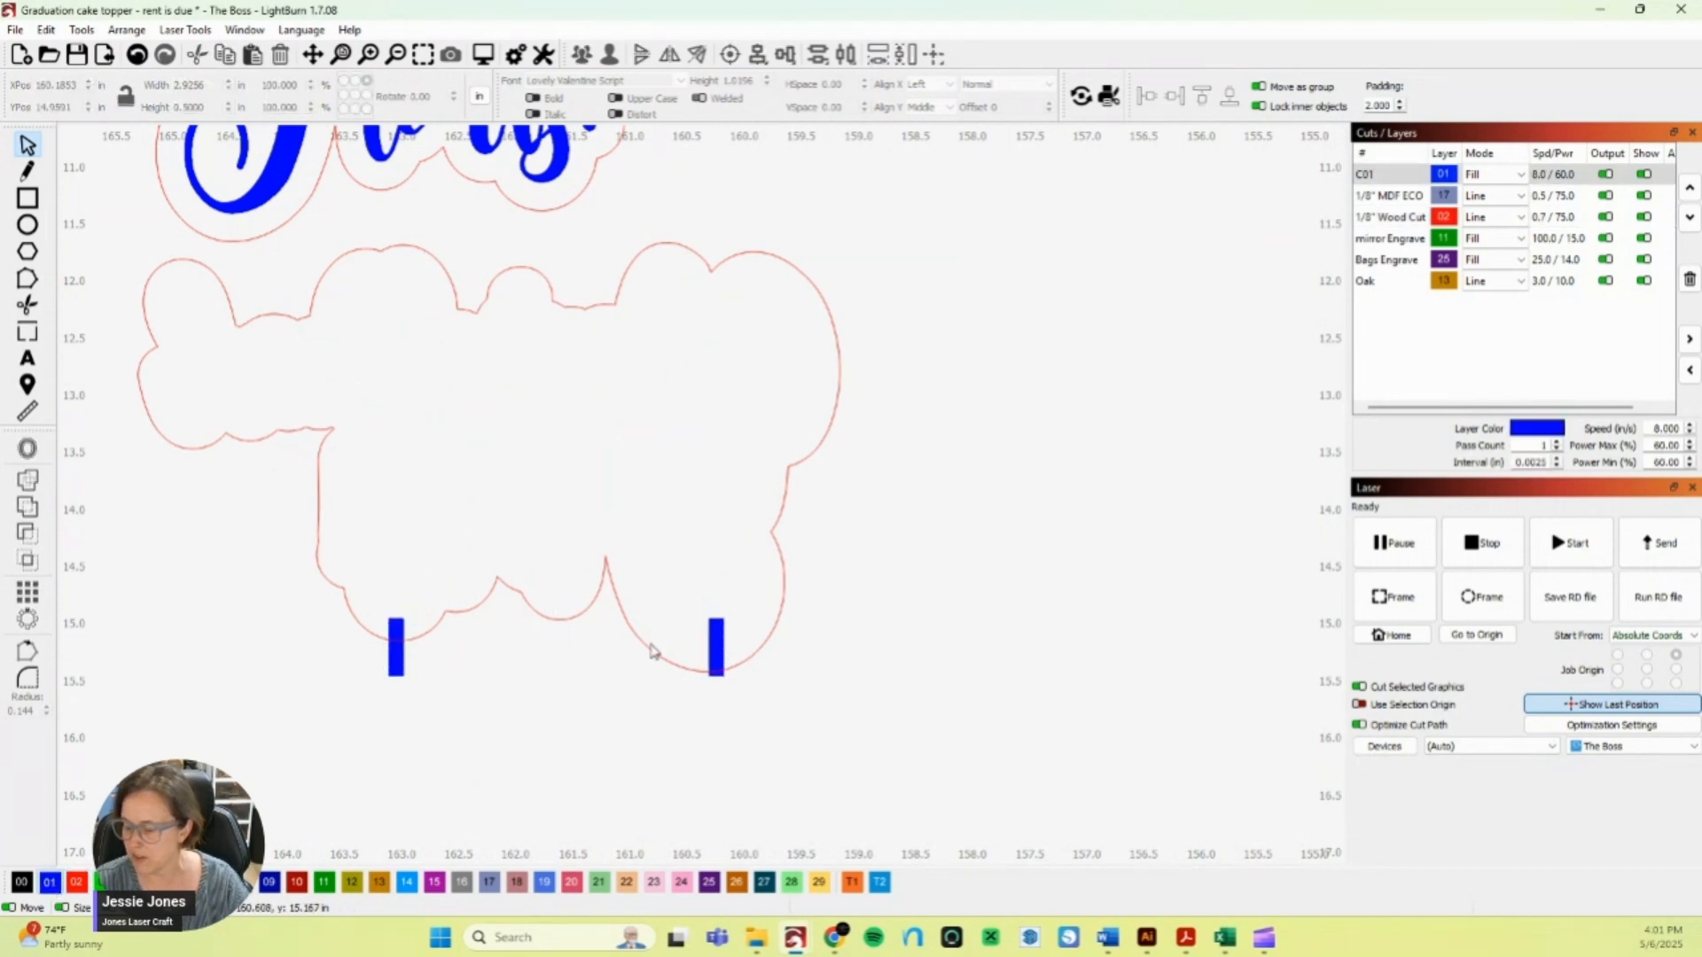
- Shorten both blue rectangles to end at the outline's lower edge, the left about 0.24 in high and the right about 0.48 in
{"action": "left_click", "coordinate": [400, 642]}
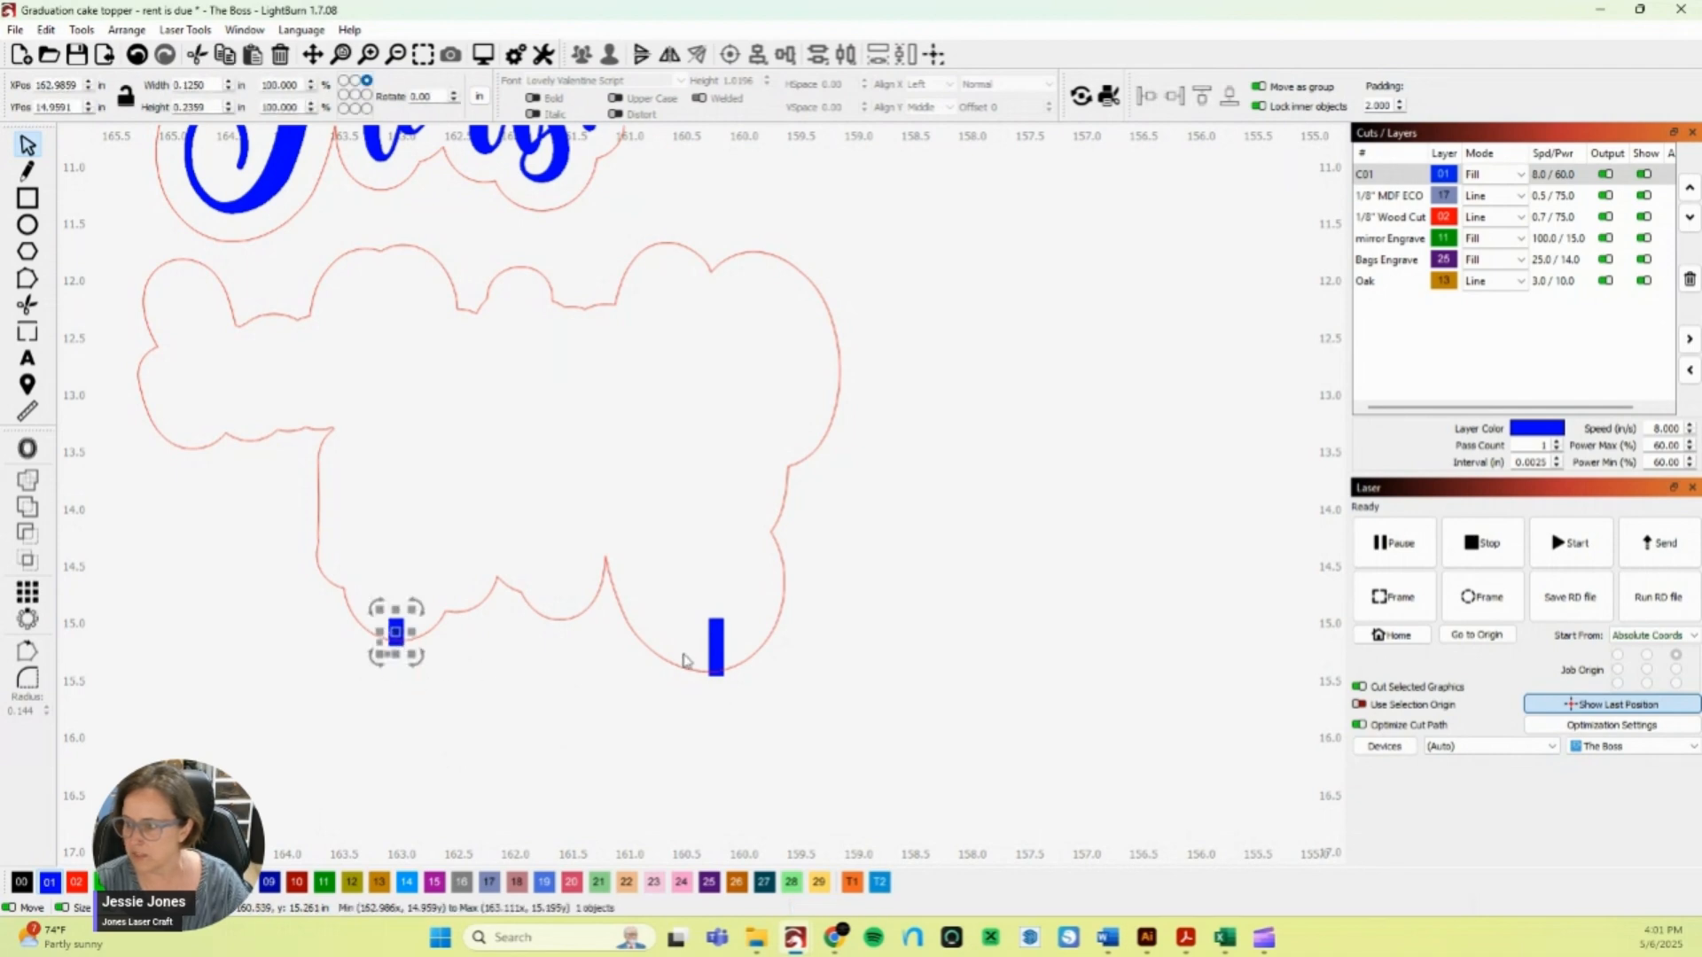
{"action": "left_click", "coordinate": [720, 667]}
{"action": "left_click_drag", "start_coordinate": [720, 689], "coordinate": [720, 685]}
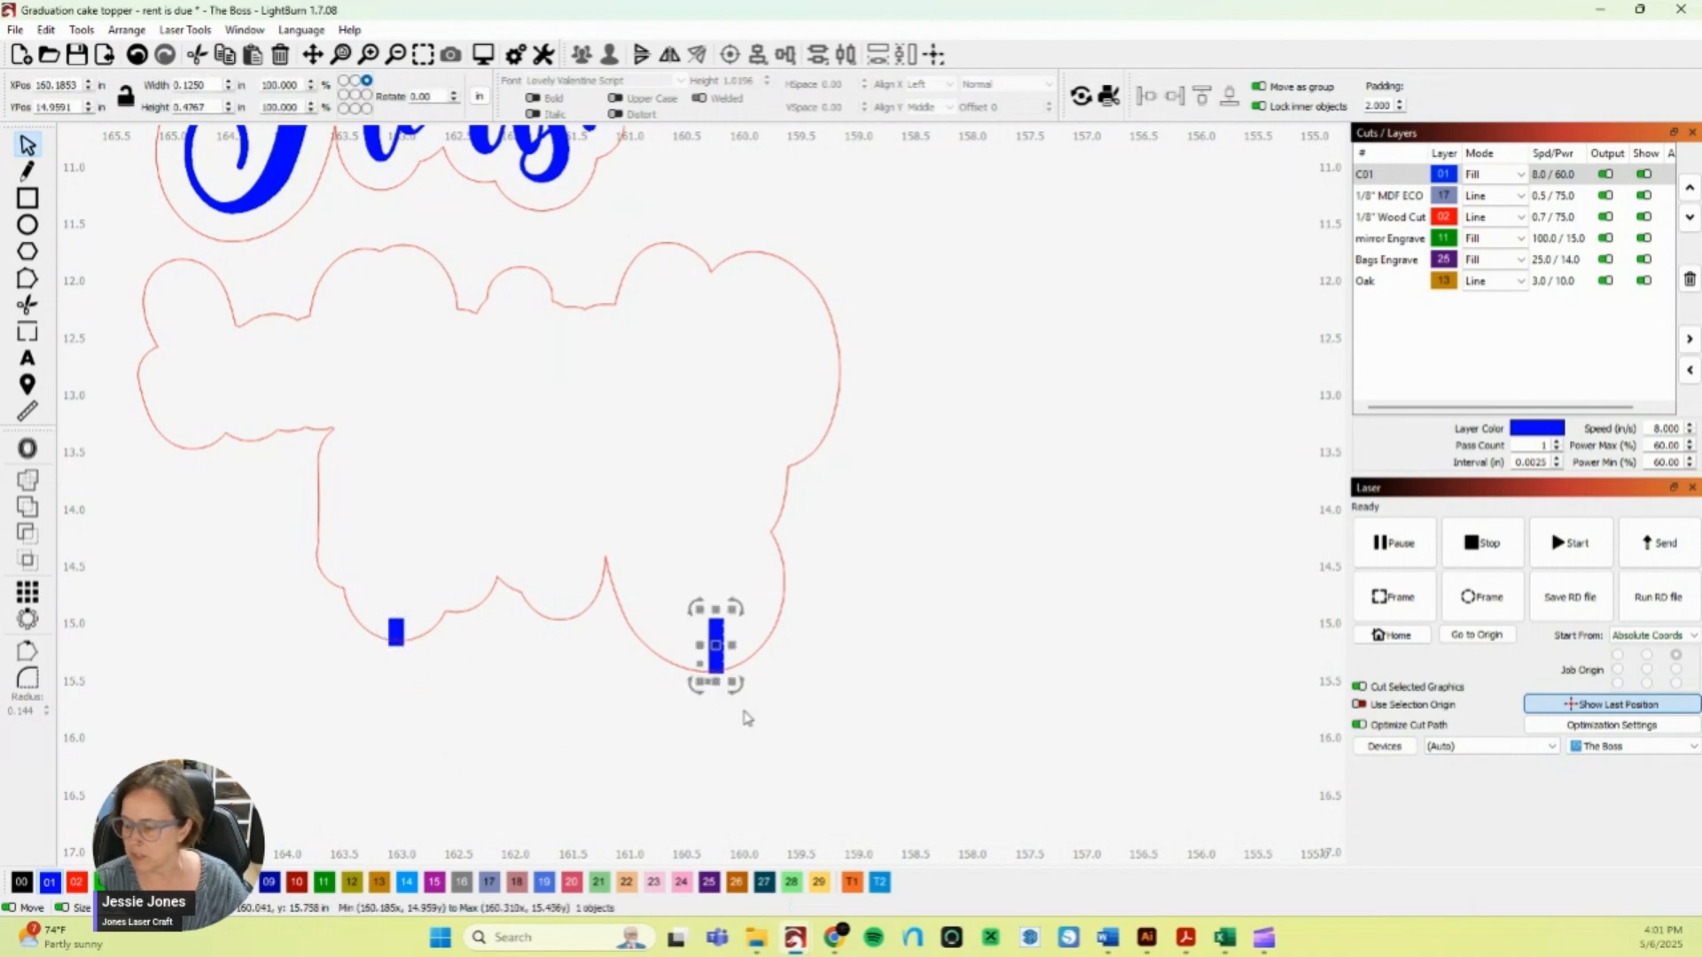
{"action": "left_click", "coordinate": [759, 717]}
- Select the topper and its flipped back piece together and move them about 27.6 in left and 2.8 in up
{"action": "scroll", "coordinate": [760, 716], "scroll_direction": "down", "scroll_amount": 4}
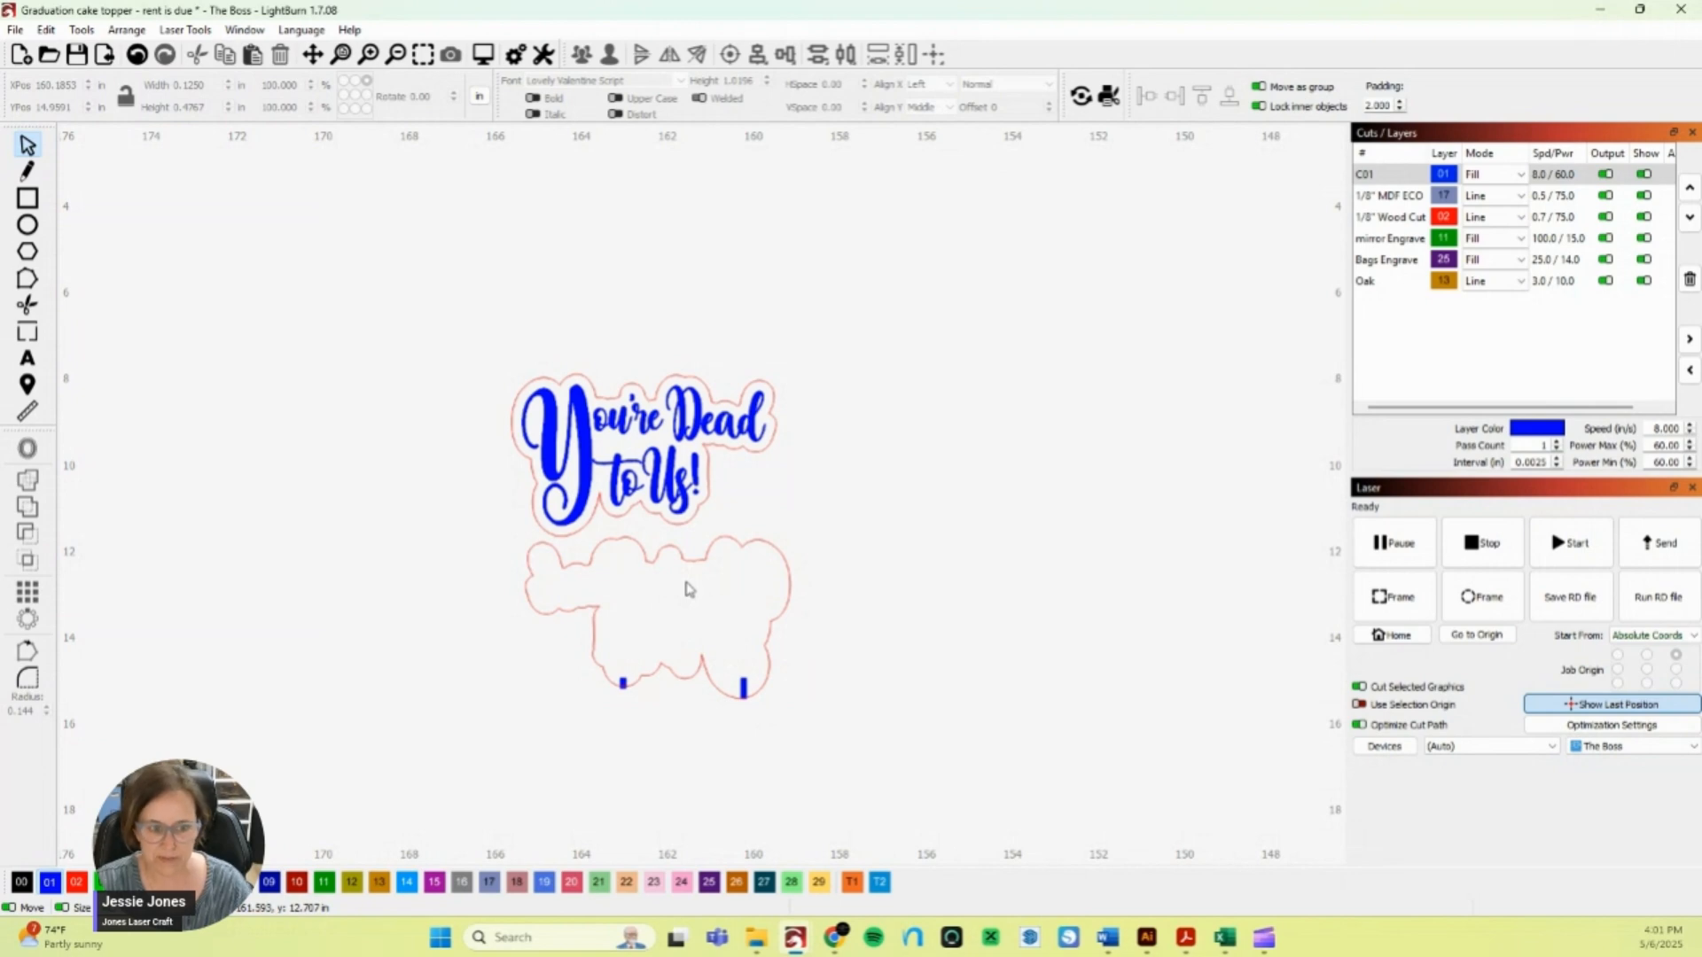
{"action": "scroll", "coordinate": [692, 589], "scroll_direction": "down", "scroll_amount": 2}
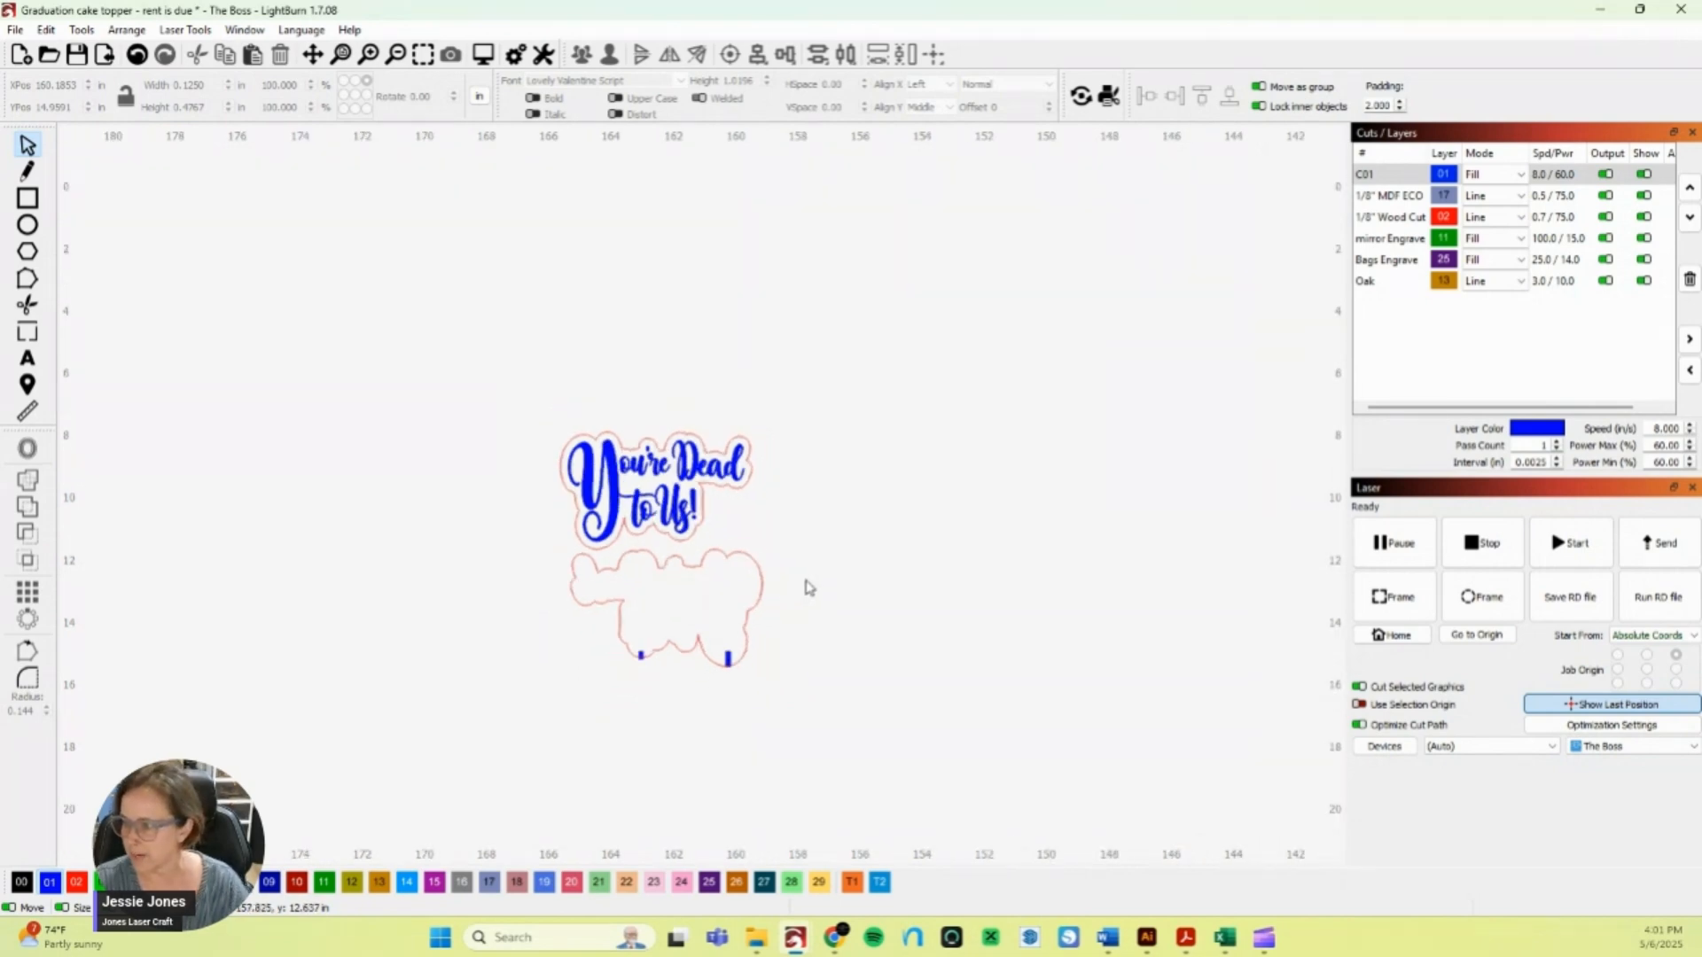
{"action": "left_click_drag", "start_coordinate": [520, 395], "coordinate": [819, 571]}
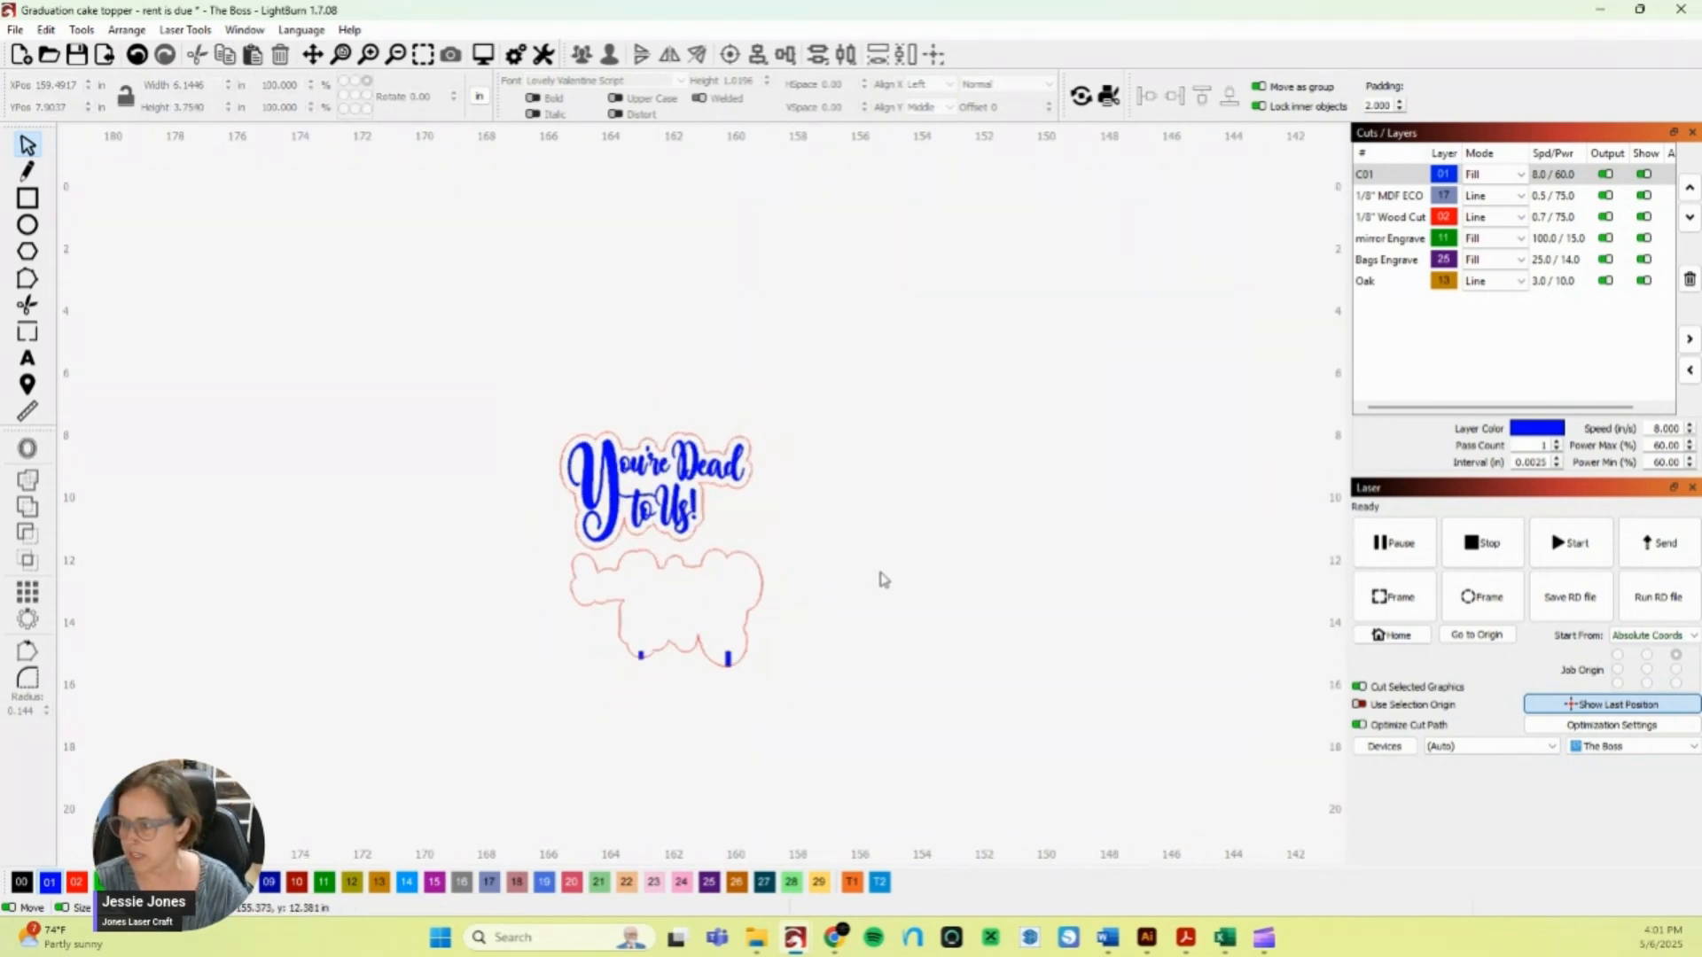
{"action": "scroll", "coordinate": [877, 577], "scroll_direction": "down", "scroll_amount": 2}
{"action": "left_click_drag", "start_coordinate": [633, 451], "coordinate": [1019, 800]}
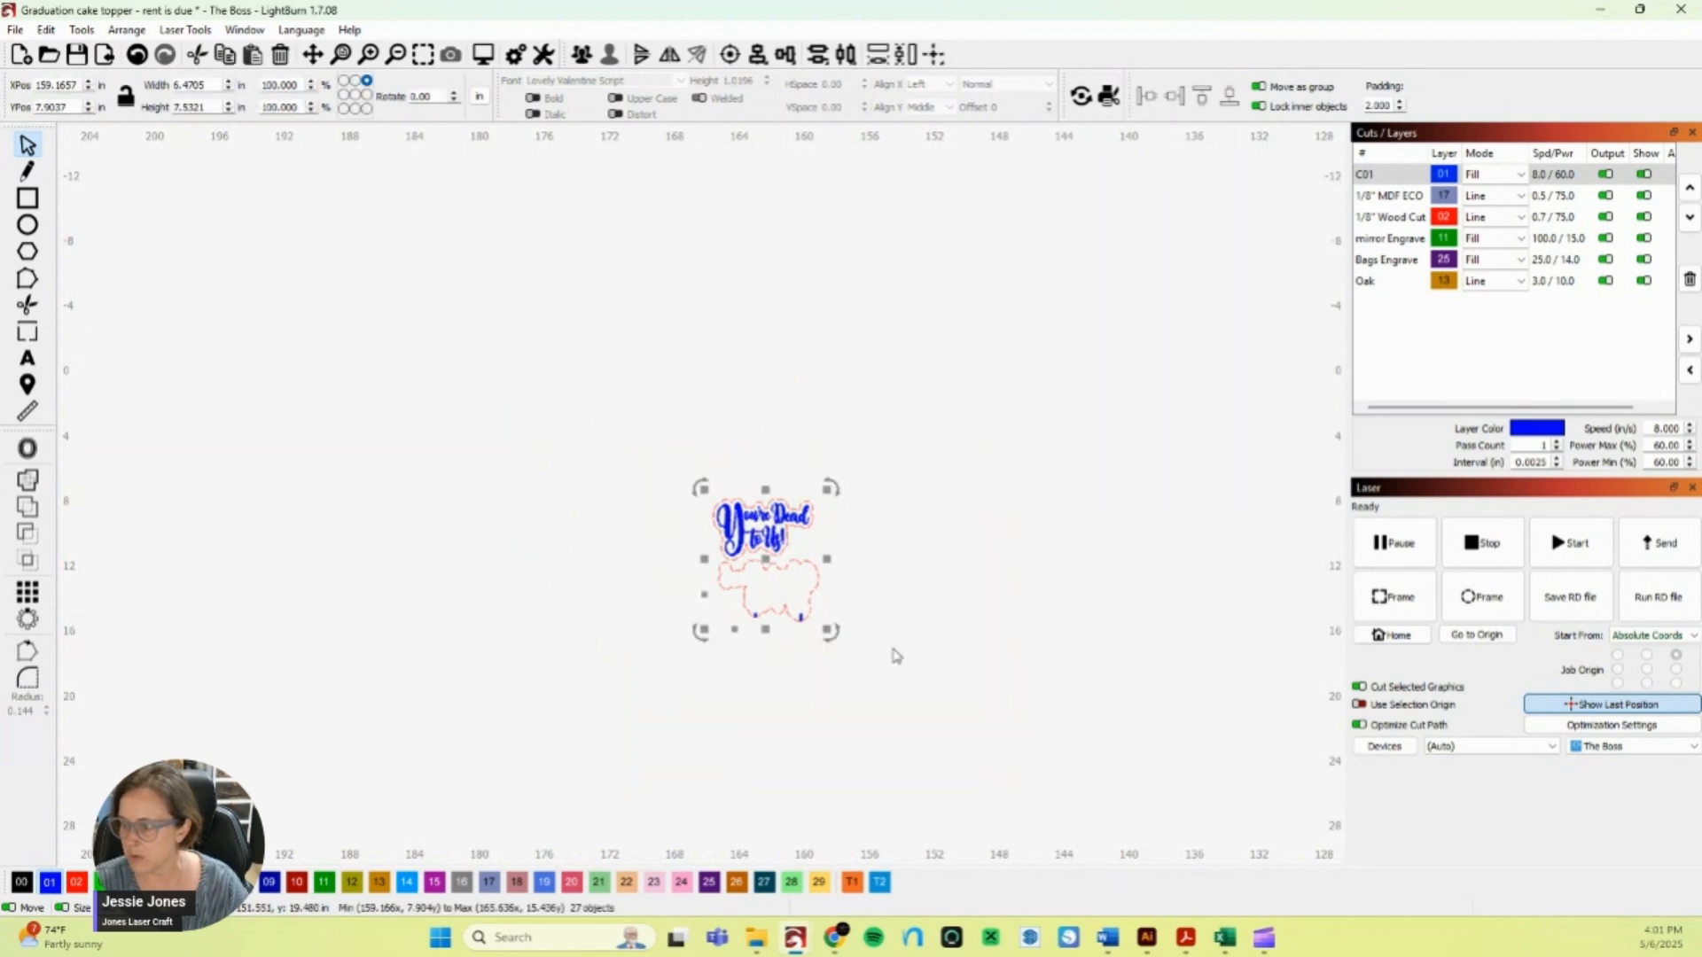
{"action": "left_click_drag", "start_coordinate": [764, 554], "coordinate": [318, 509]}
{"action": "left_click", "coordinate": [876, 664]}
- Examine the "2025 Congrats" topper under Option 1, focusing on the "Rent's due on the 1st" line and surrounding outline
{"action": "scroll", "coordinate": [1064, 535], "scroll_direction": "down", "scroll_amount": 6}
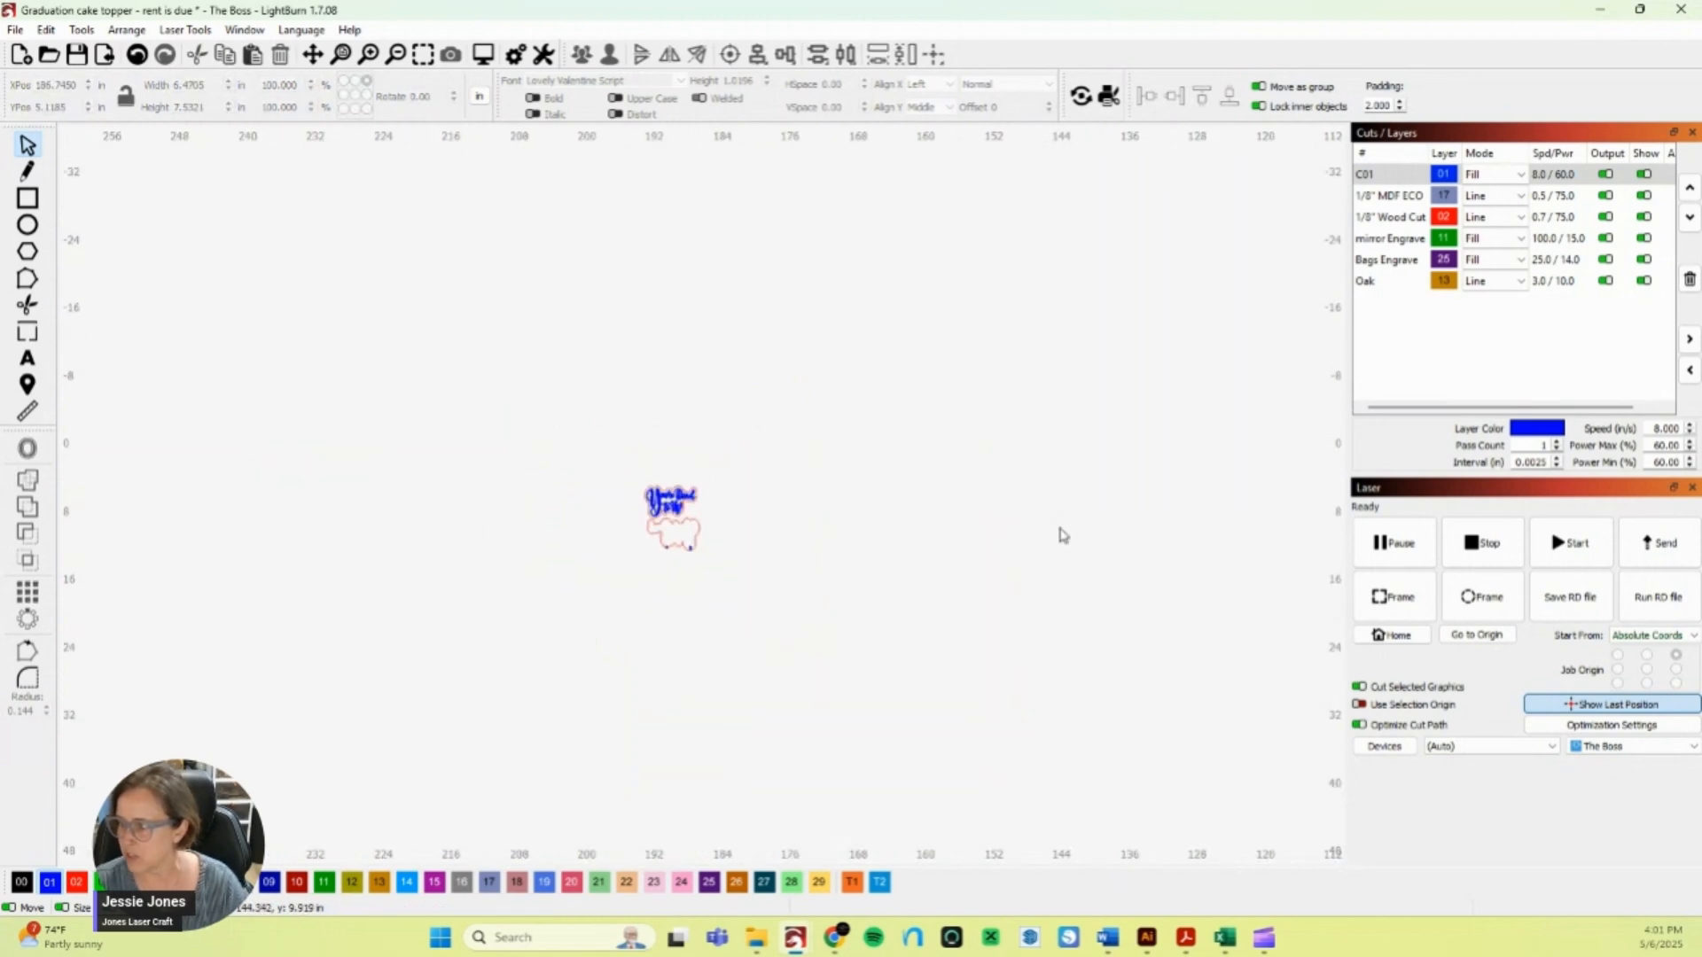
{"action": "left_click_drag", "start_coordinate": [1113, 513], "coordinate": [122, 511]}
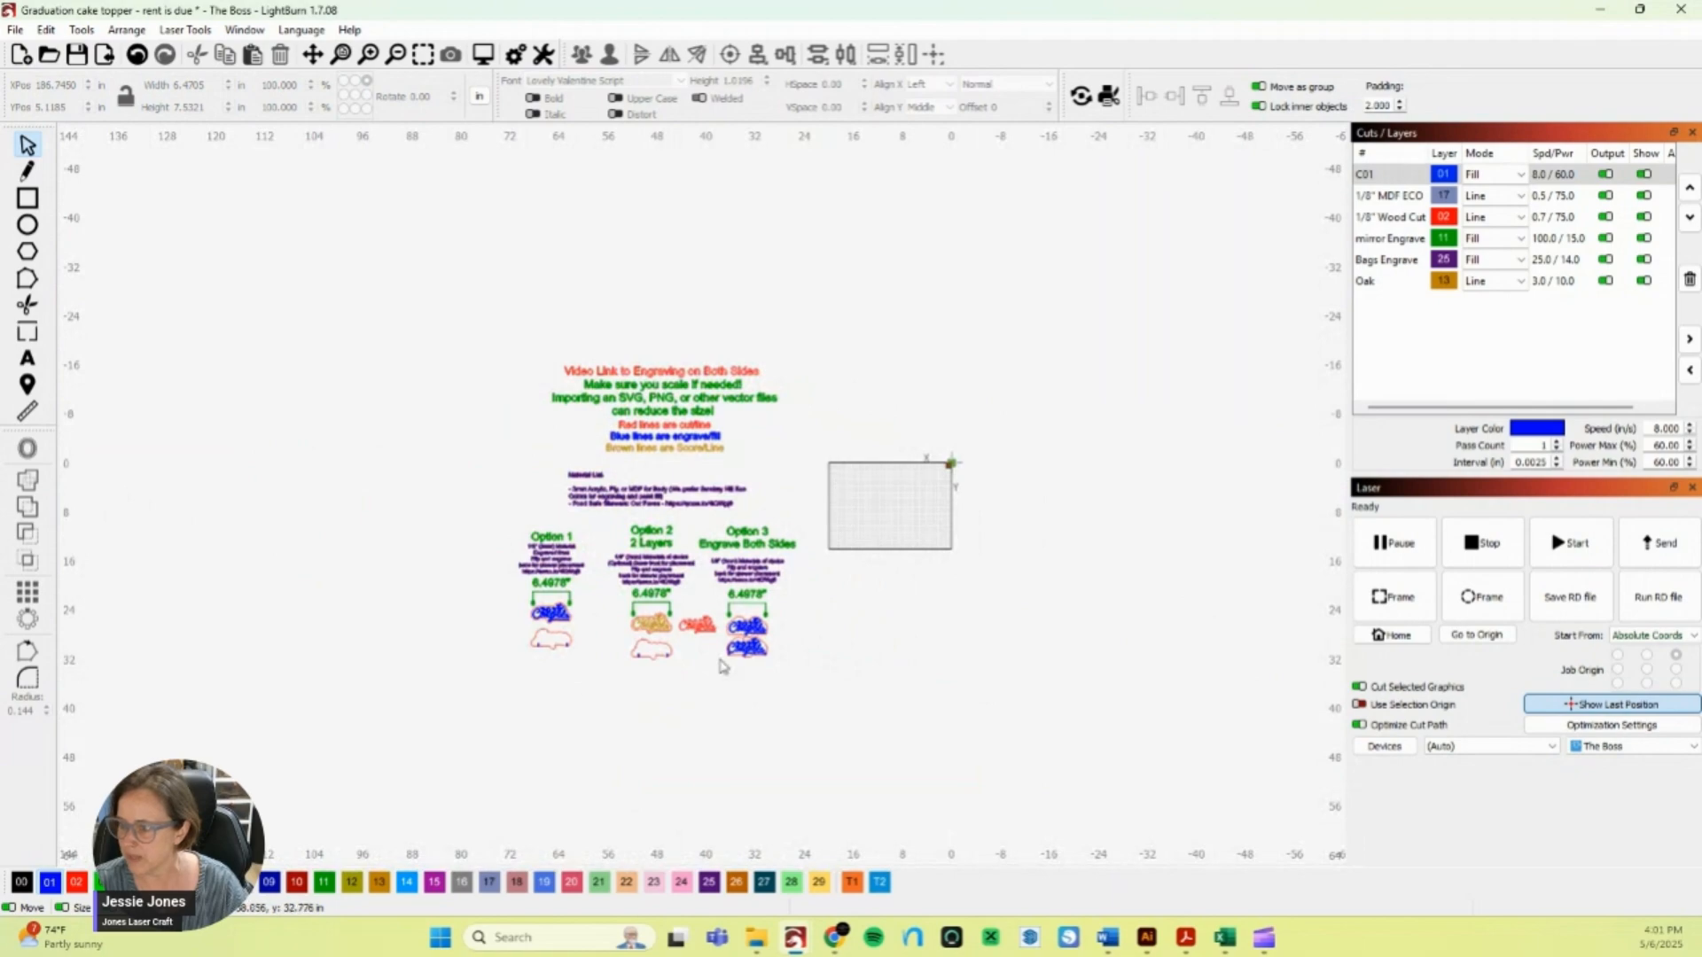
{"action": "scroll", "coordinate": [720, 660], "scroll_direction": "up", "scroll_amount": 8}
{"action": "scroll", "coordinate": [714, 654], "scroll_direction": "down", "scroll_amount": 6}
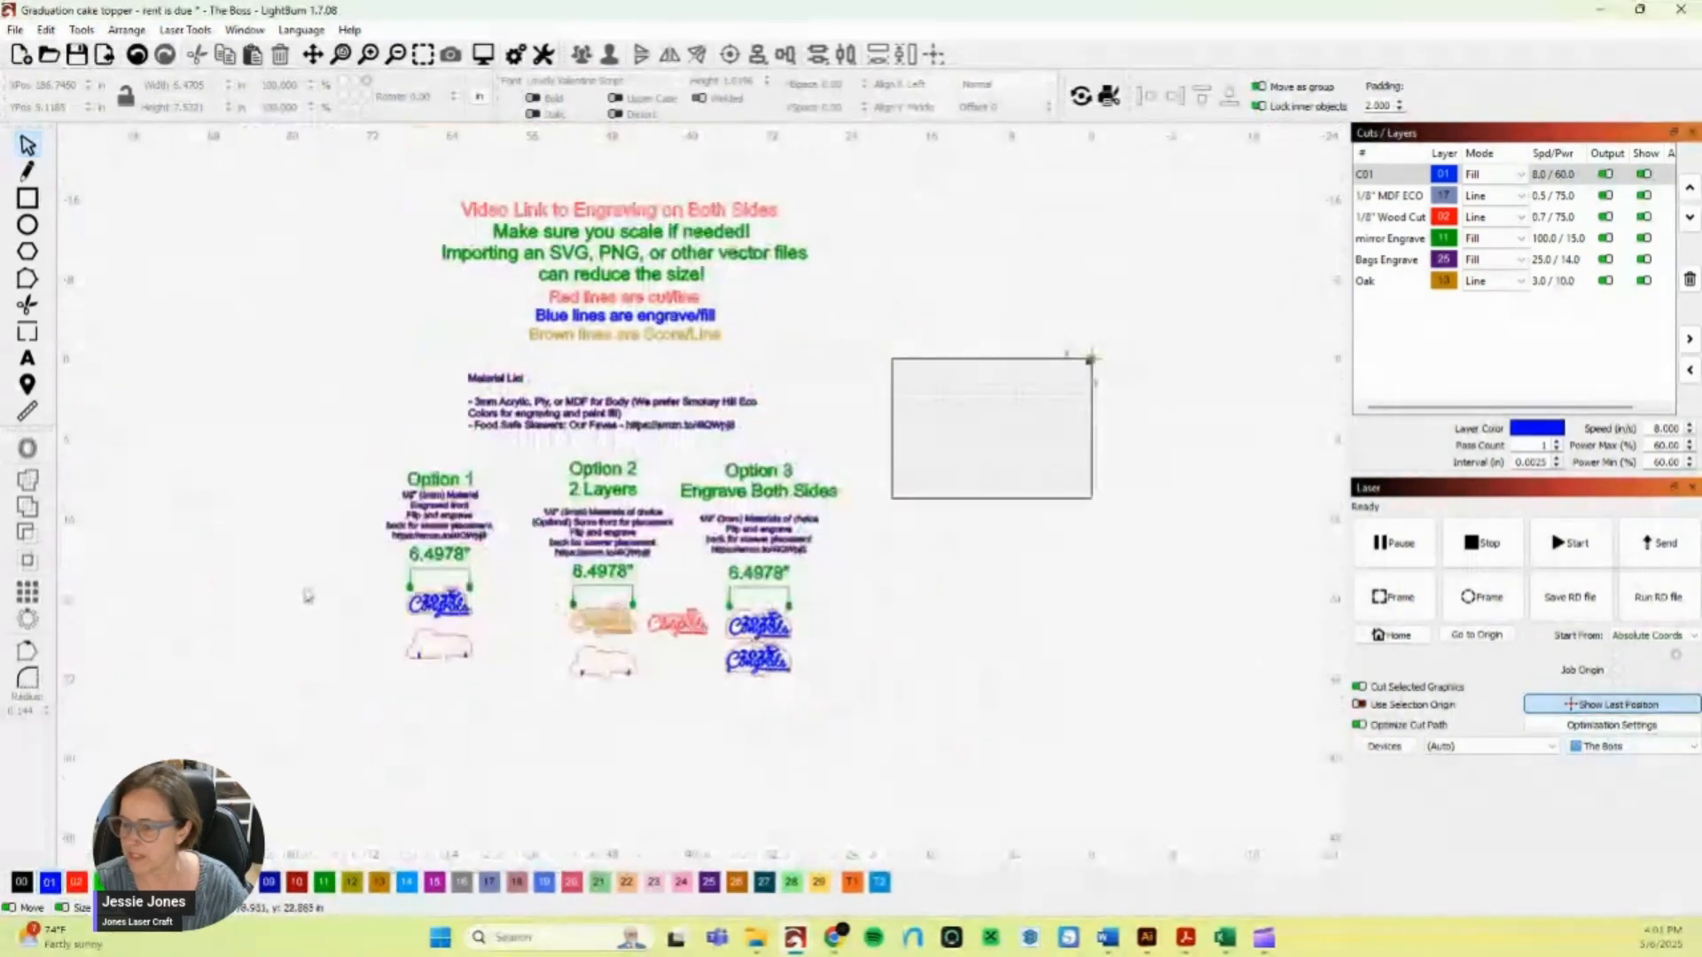
{"action": "left_click", "coordinate": [439, 605]}
{"action": "scroll", "coordinate": [439, 604], "scroll_direction": "up", "scroll_amount": 10}
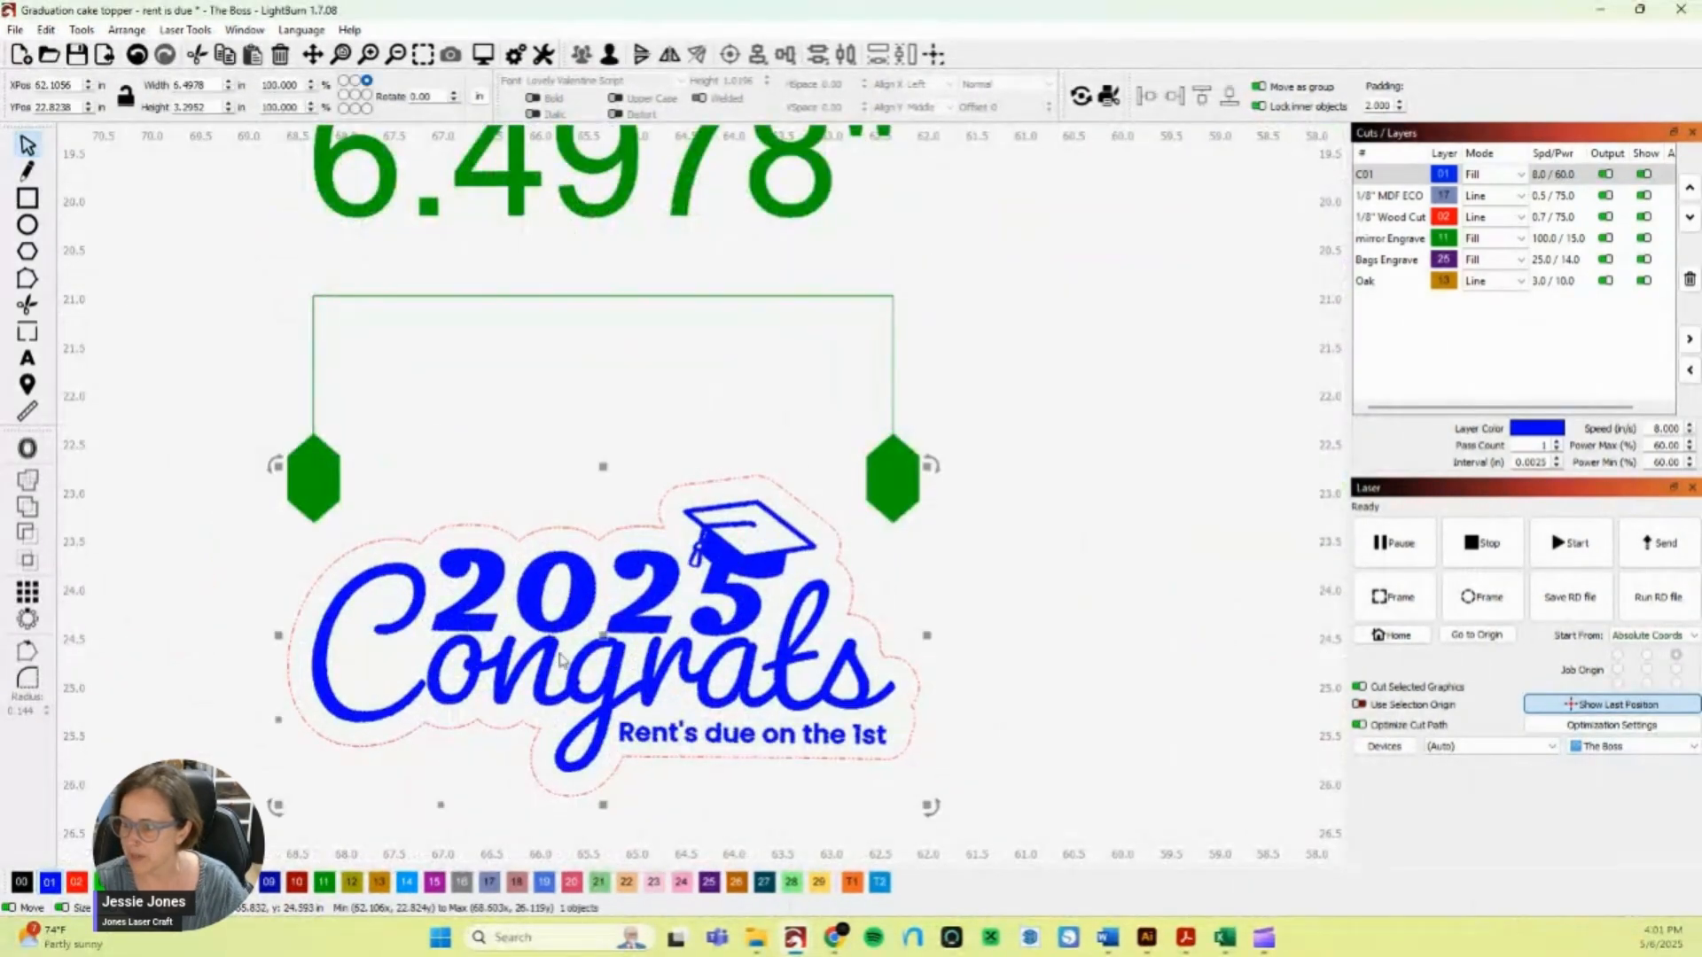
{"action": "scroll", "coordinate": [751, 802], "scroll_direction": "up", "scroll_amount": 3}
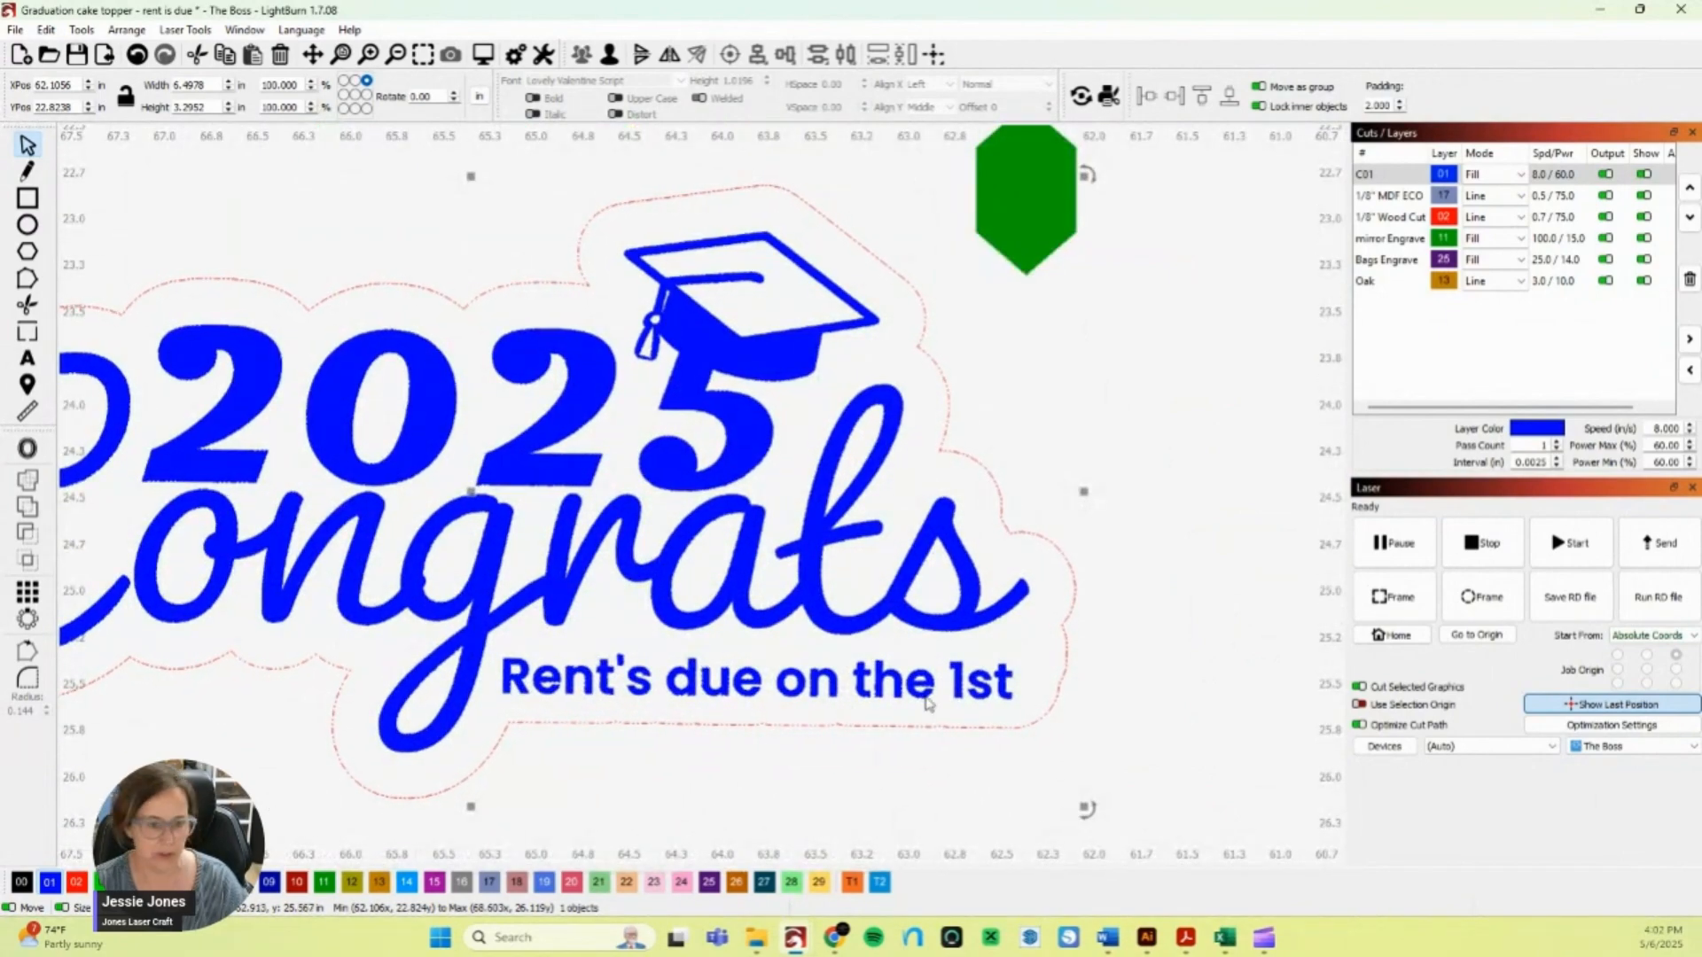
- Compare the "2025 Congrats" toppers under Options 1, 2 and 3, including the back pieces and Option 2's separate text layer
{"action": "scroll", "coordinate": [928, 703], "scroll_direction": "down", "scroll_amount": 5}
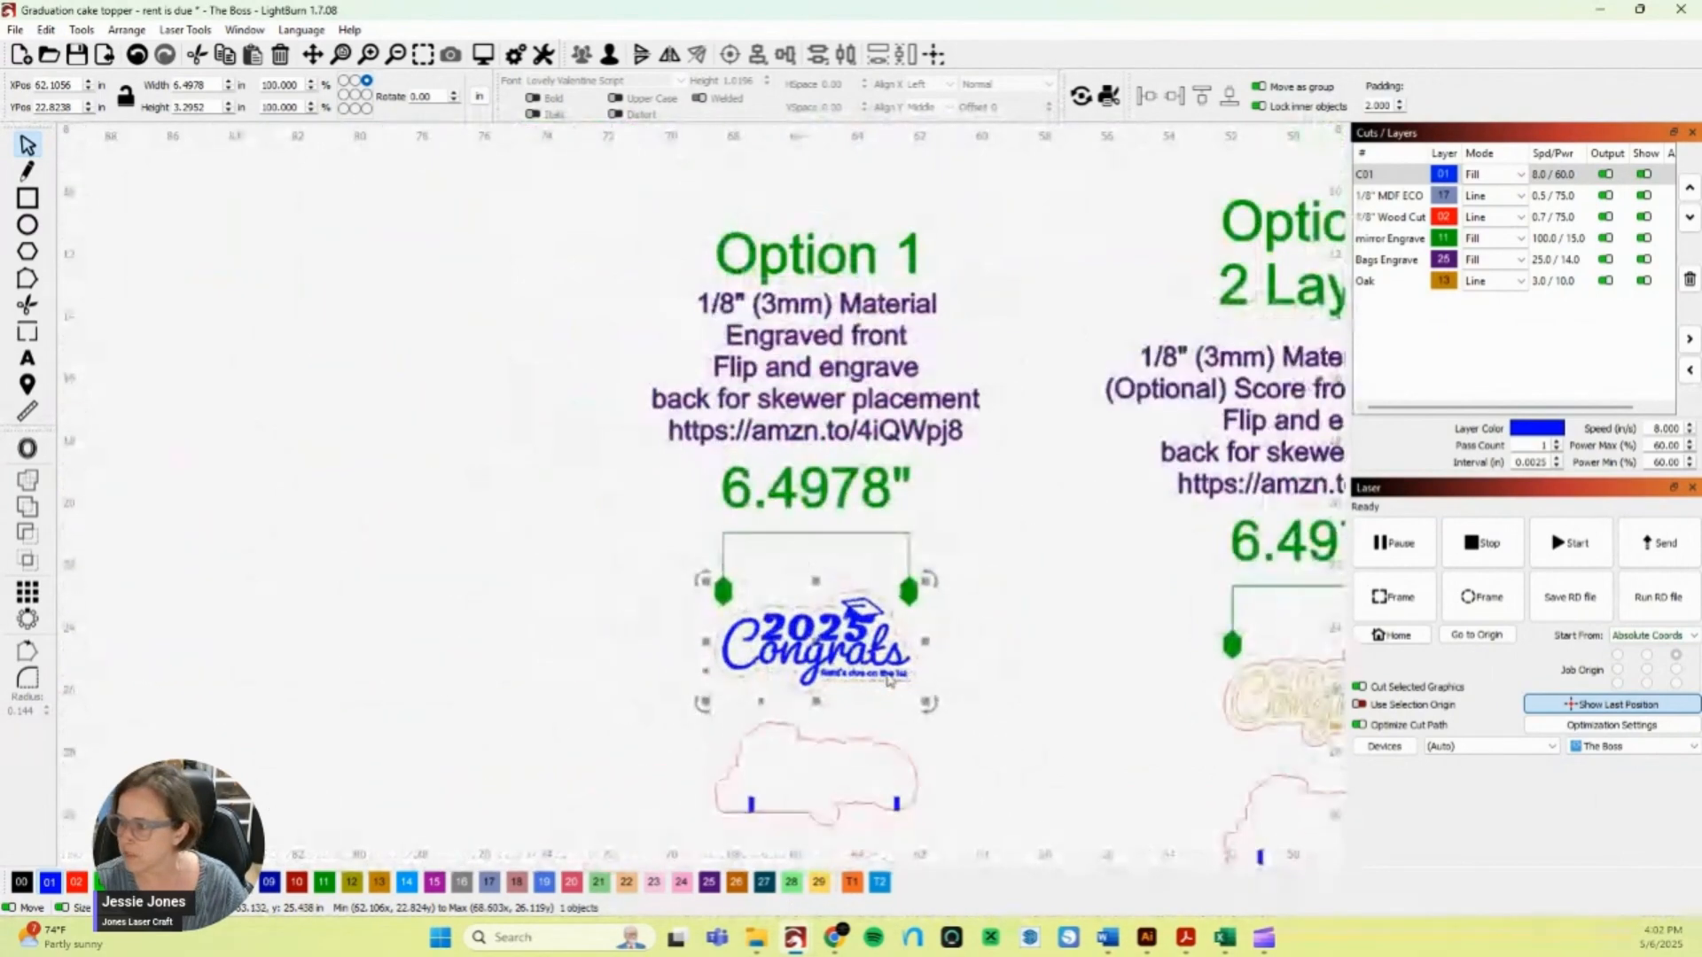
{"action": "left_click_drag", "start_coordinate": [991, 674], "coordinate": [599, 566]}
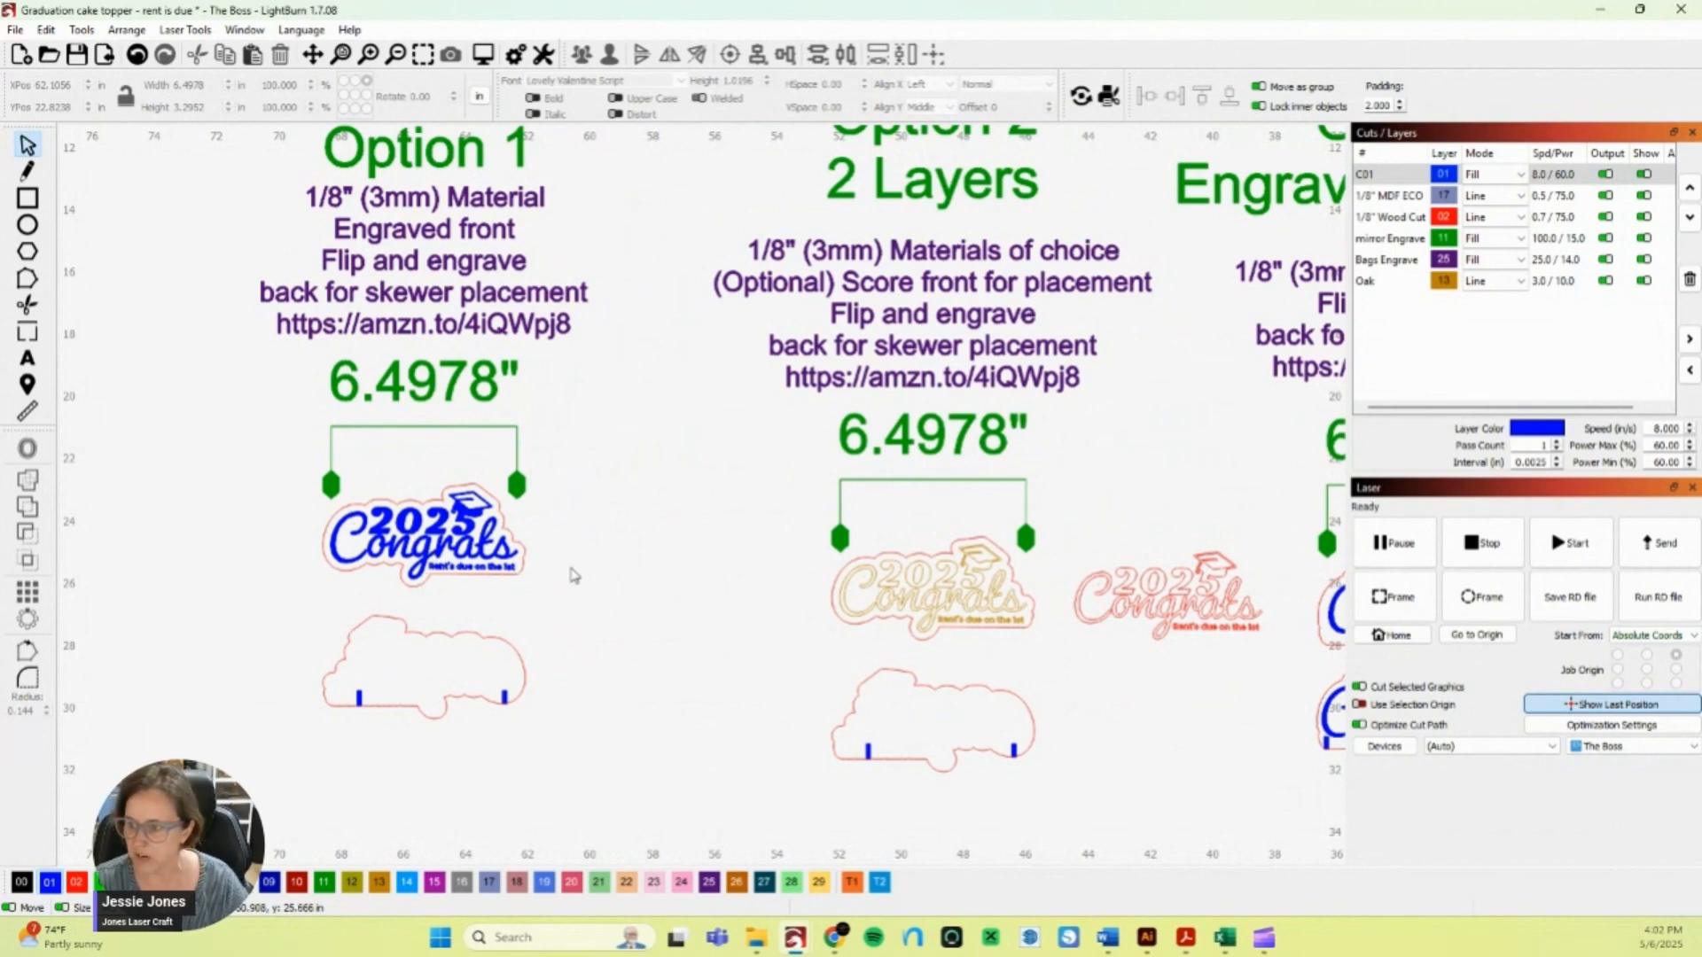
{"action": "left_click", "coordinate": [515, 708]}
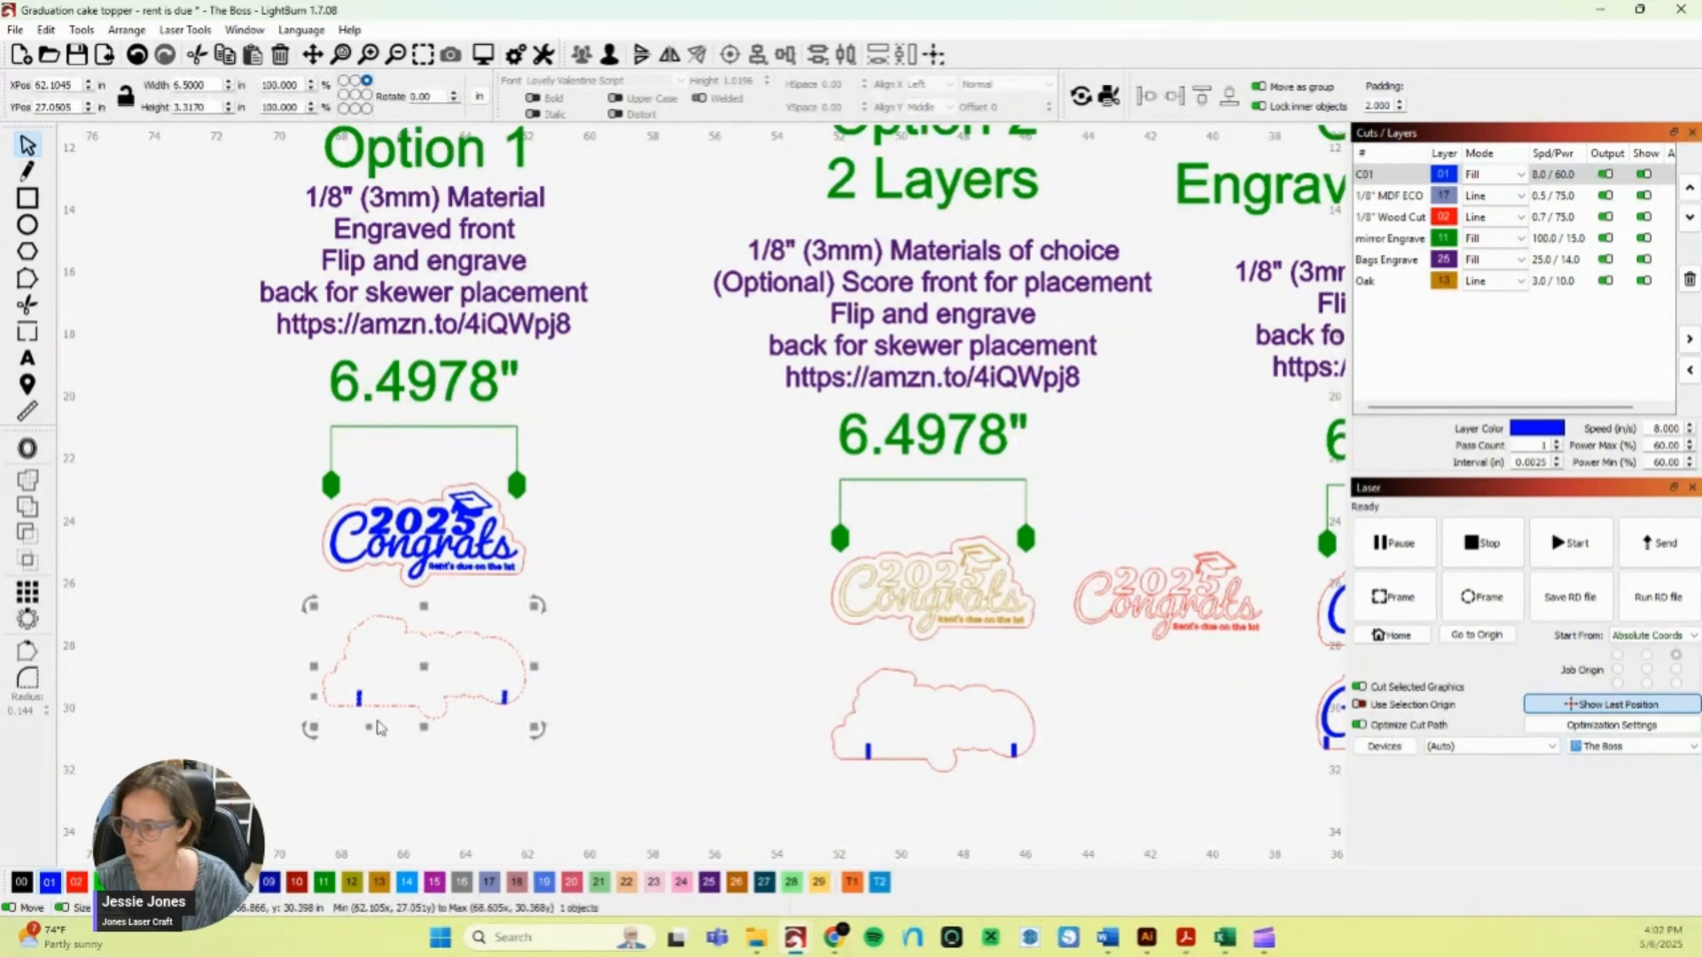
{"action": "left_click", "coordinate": [597, 692]}
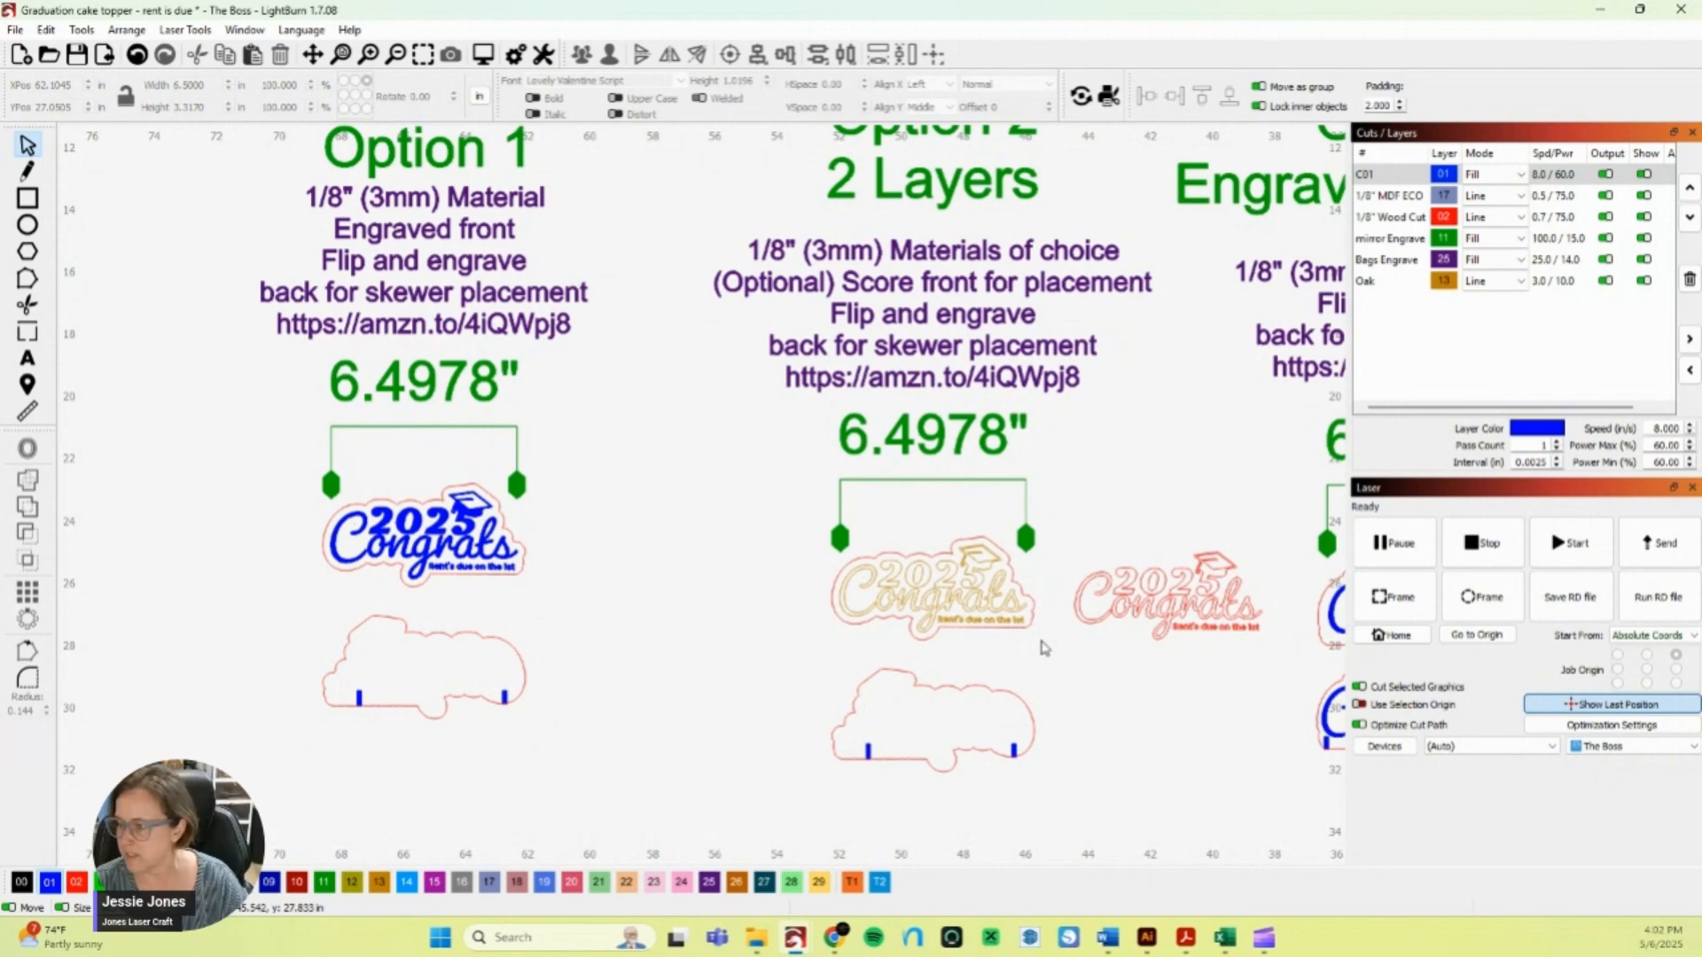
{"action": "left_click_drag", "start_coordinate": [1039, 642], "coordinate": [621, 572]}
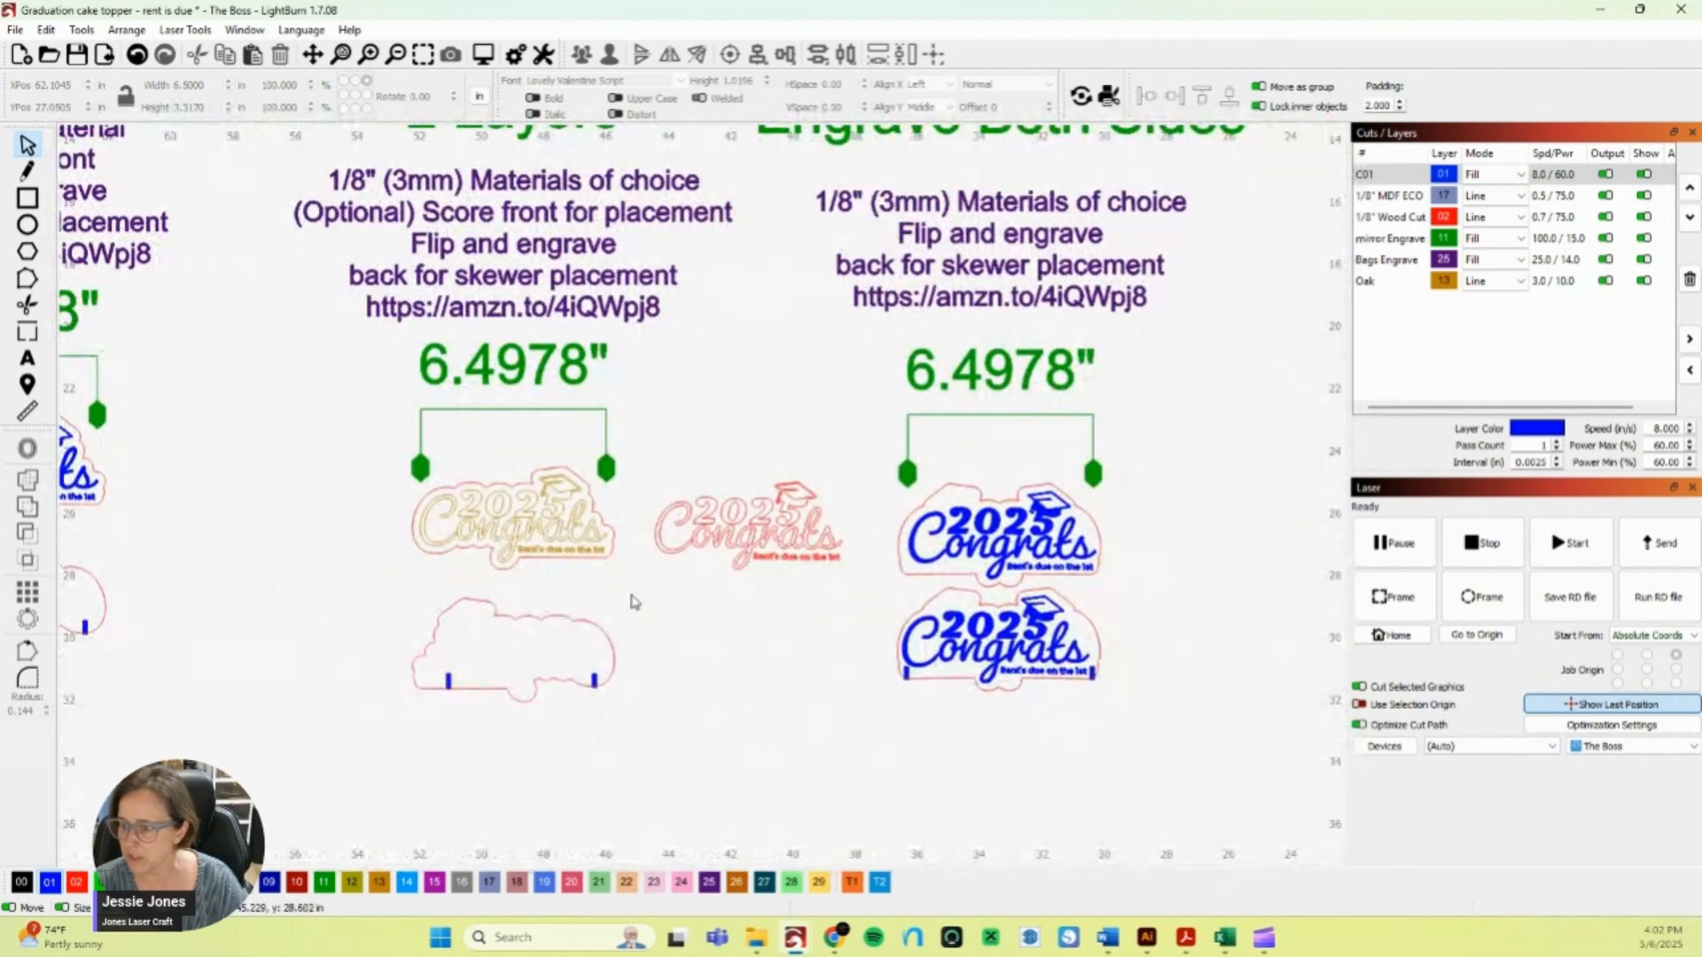
{"action": "scroll", "coordinate": [633, 602], "scroll_direction": "up", "scroll_amount": 2}
{"action": "left_click", "coordinate": [509, 514]}
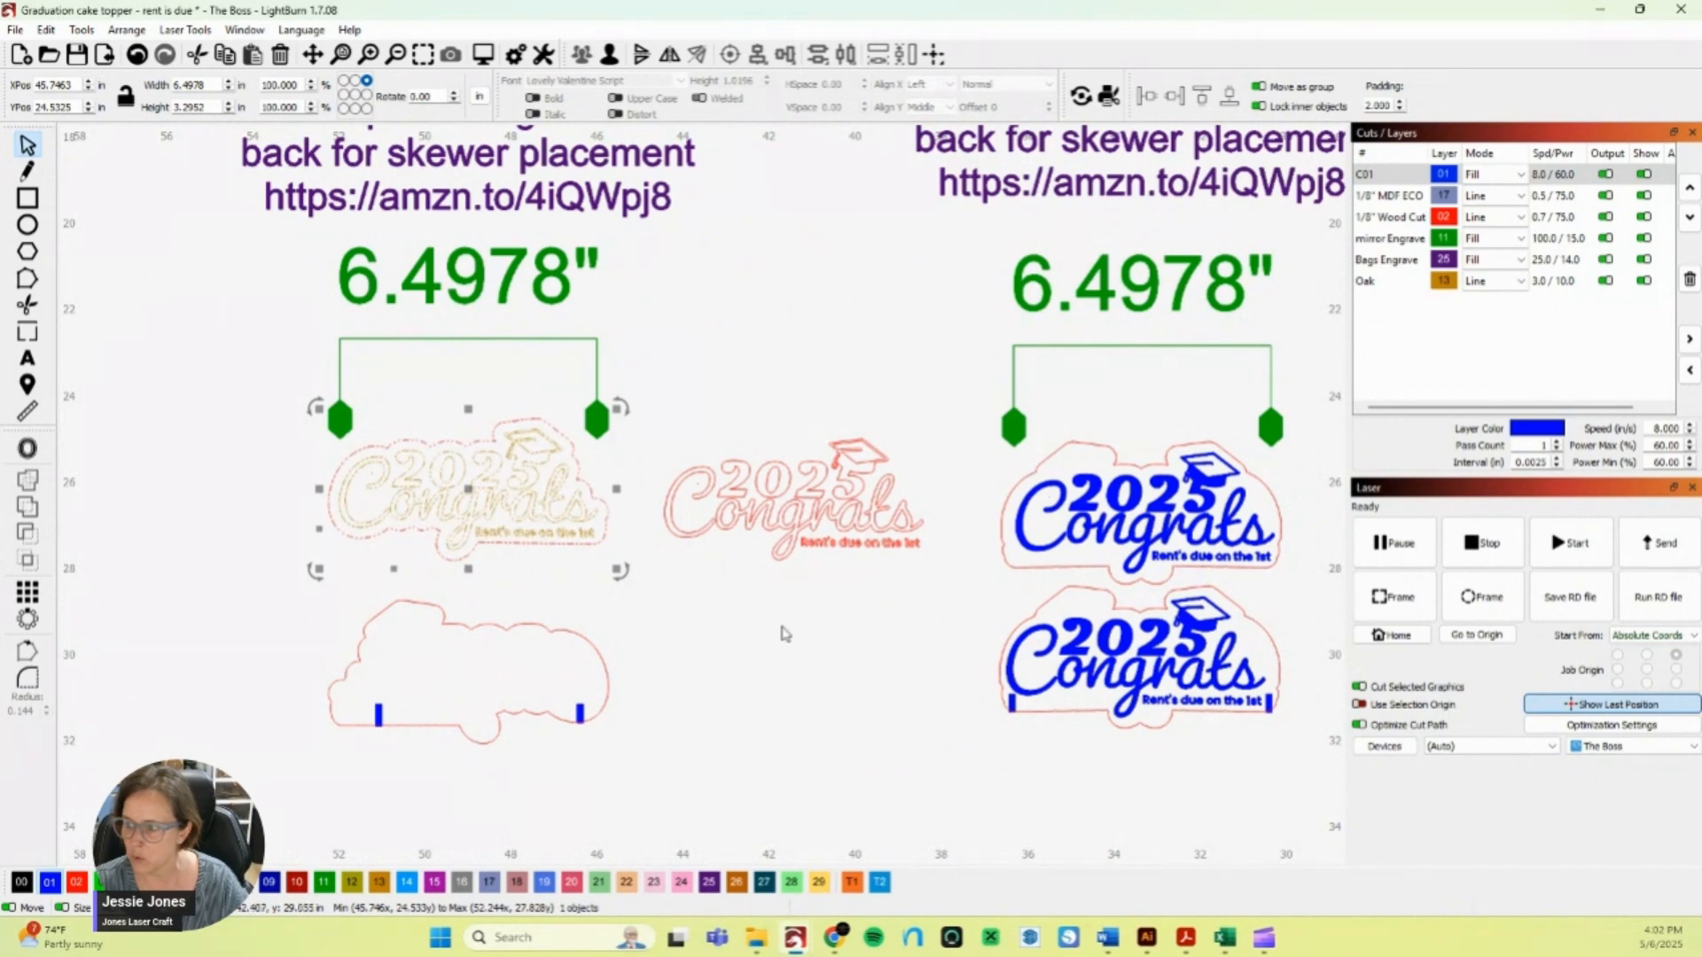
{"action": "left_click_drag", "start_coordinate": [658, 406], "coordinate": [948, 616]}
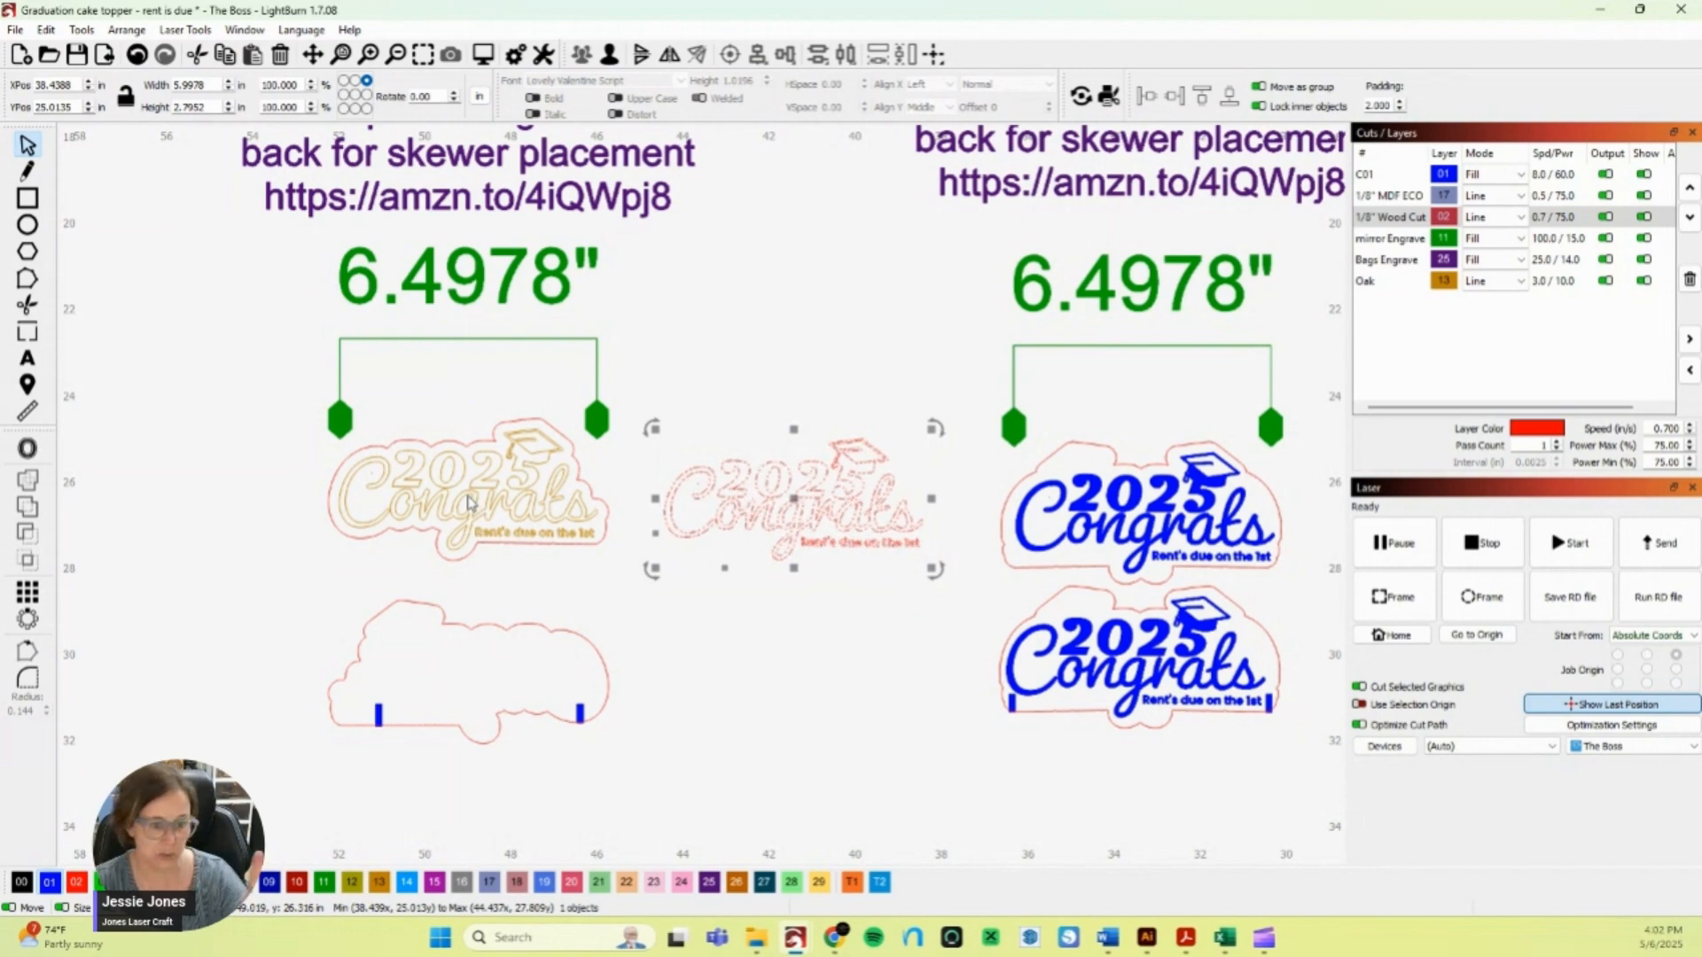
{"action": "left_click", "coordinate": [796, 640]}
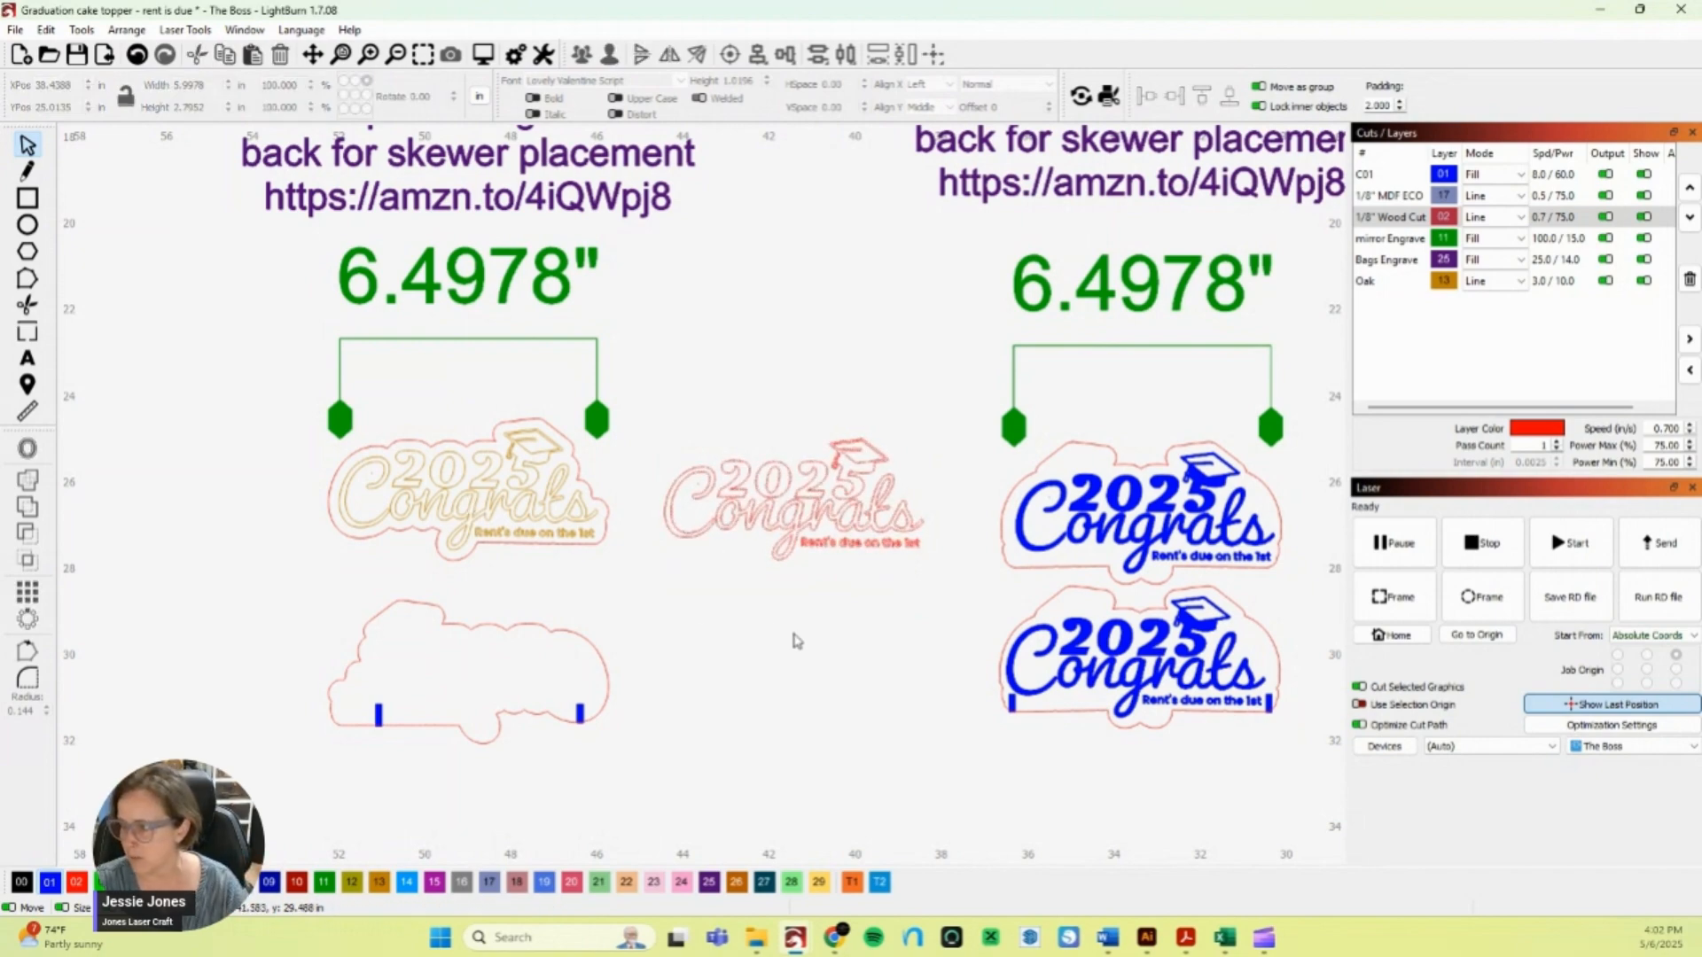
{"action": "left_click_drag", "start_coordinate": [849, 650], "coordinate": [381, 583]}
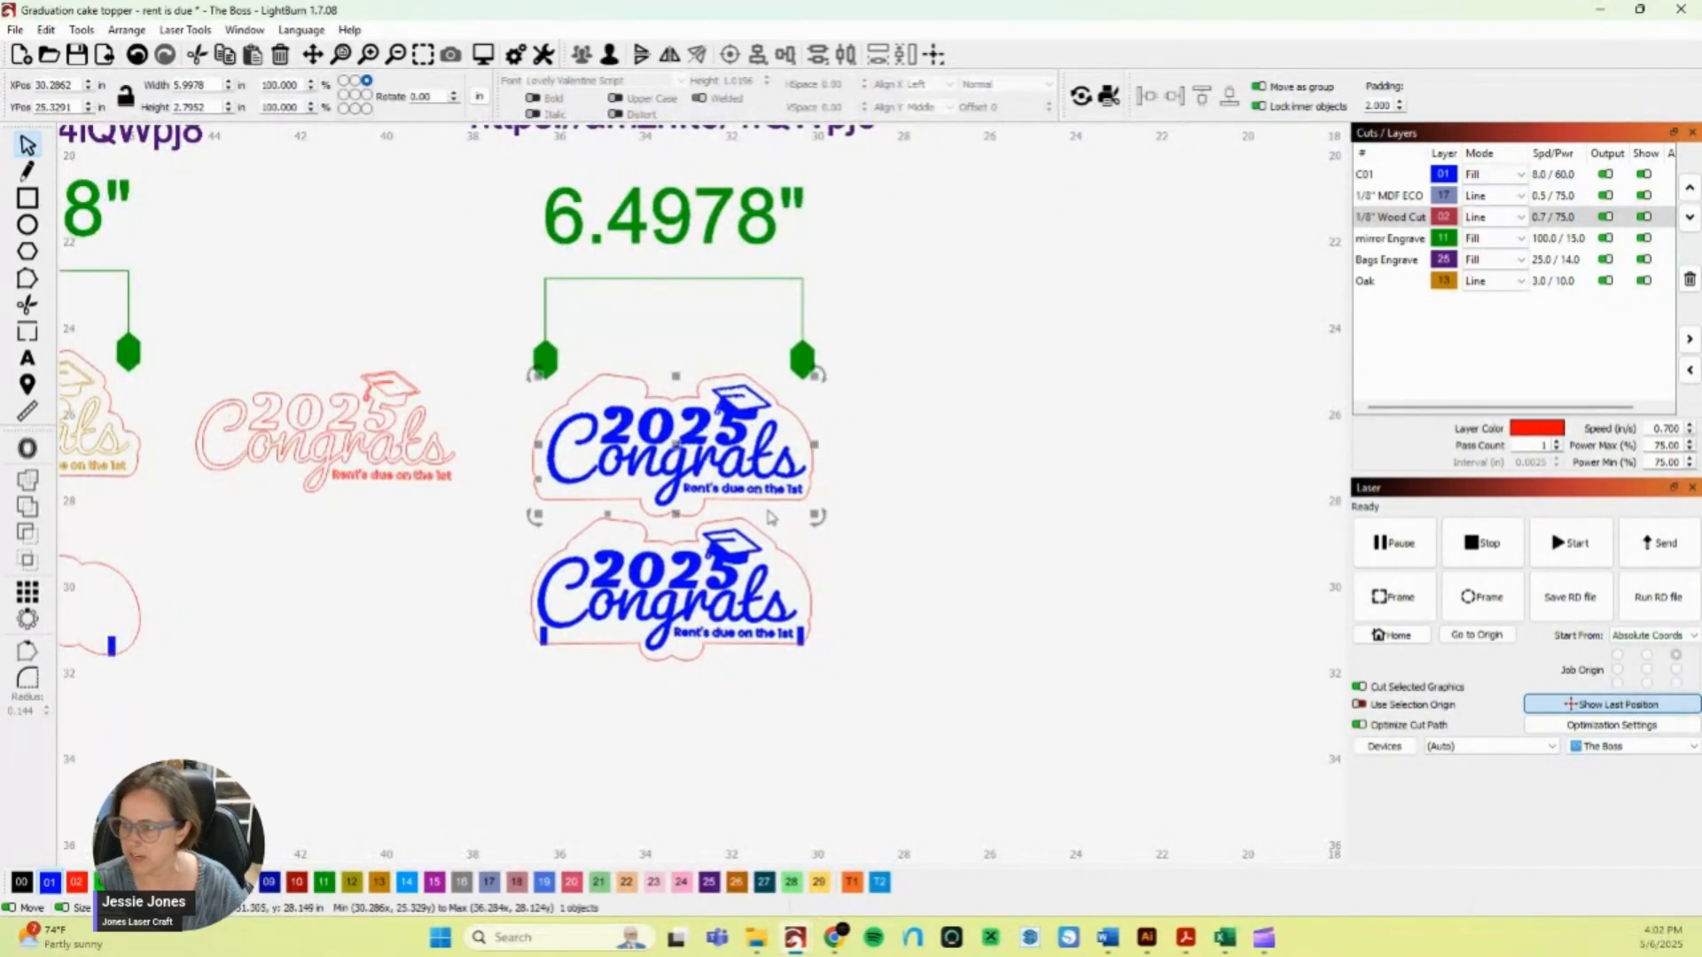
- Copy the Option 2 back piece with its skewer slots and place the copy in the empty space right of Option 3
{"action": "scroll", "coordinate": [776, 512], "scroll_direction": "down", "scroll_amount": 2}
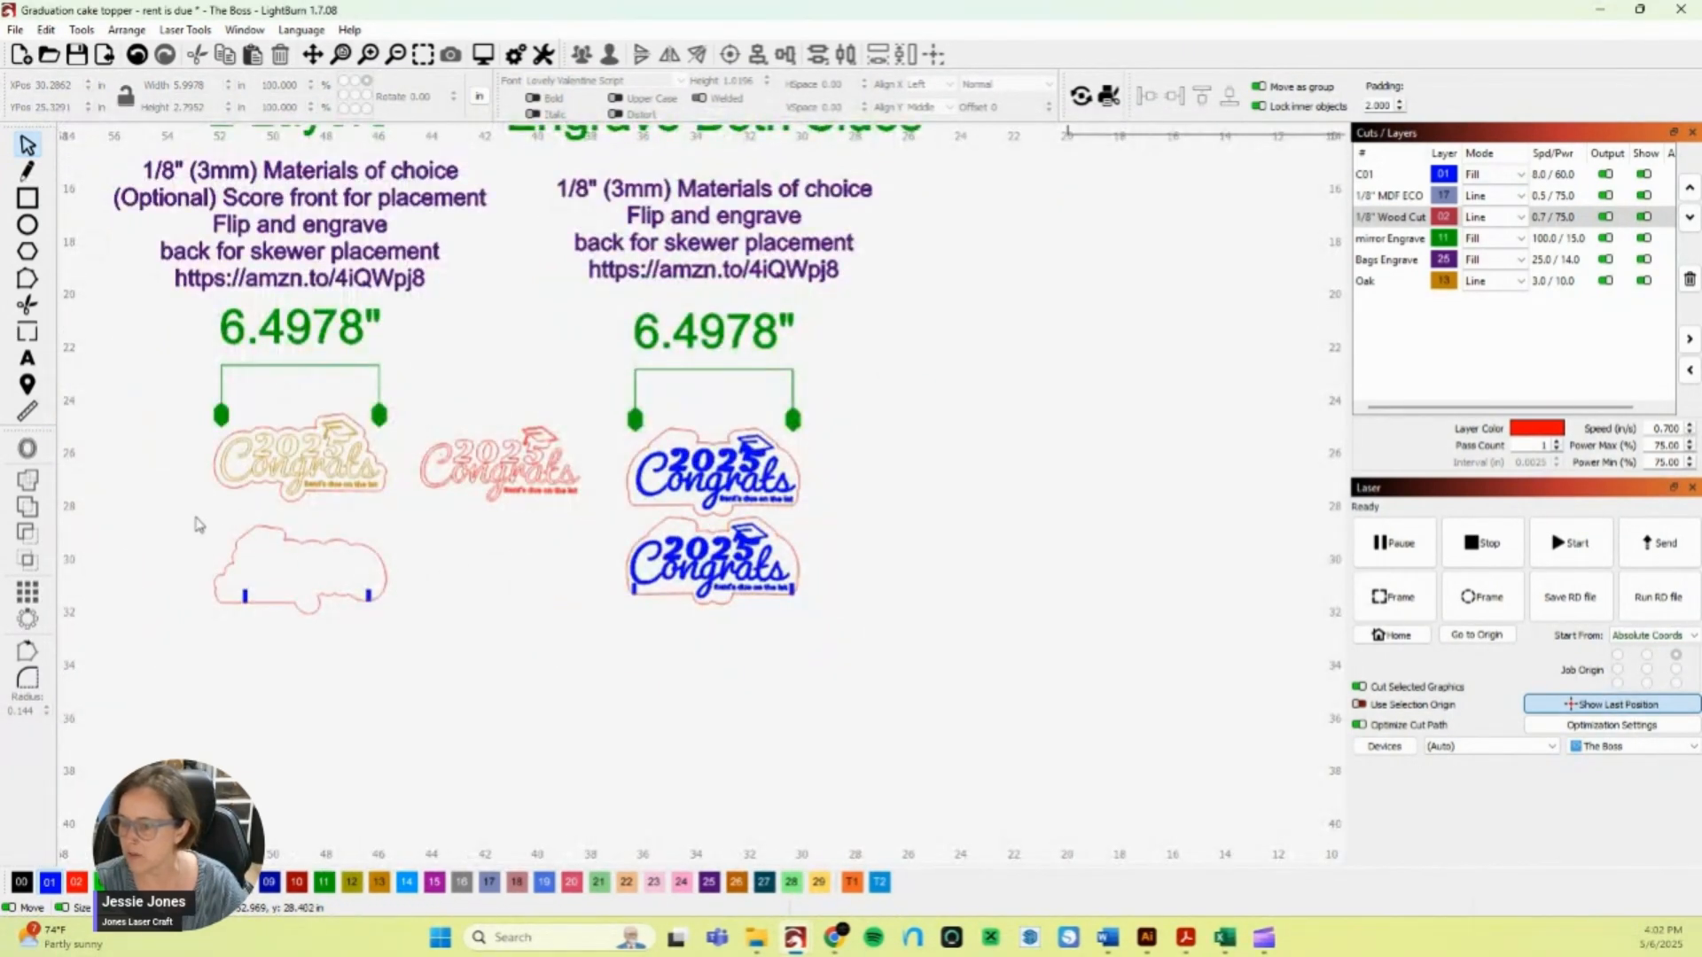
{"action": "left_click_drag", "start_coordinate": [198, 519], "coordinate": [441, 681]}
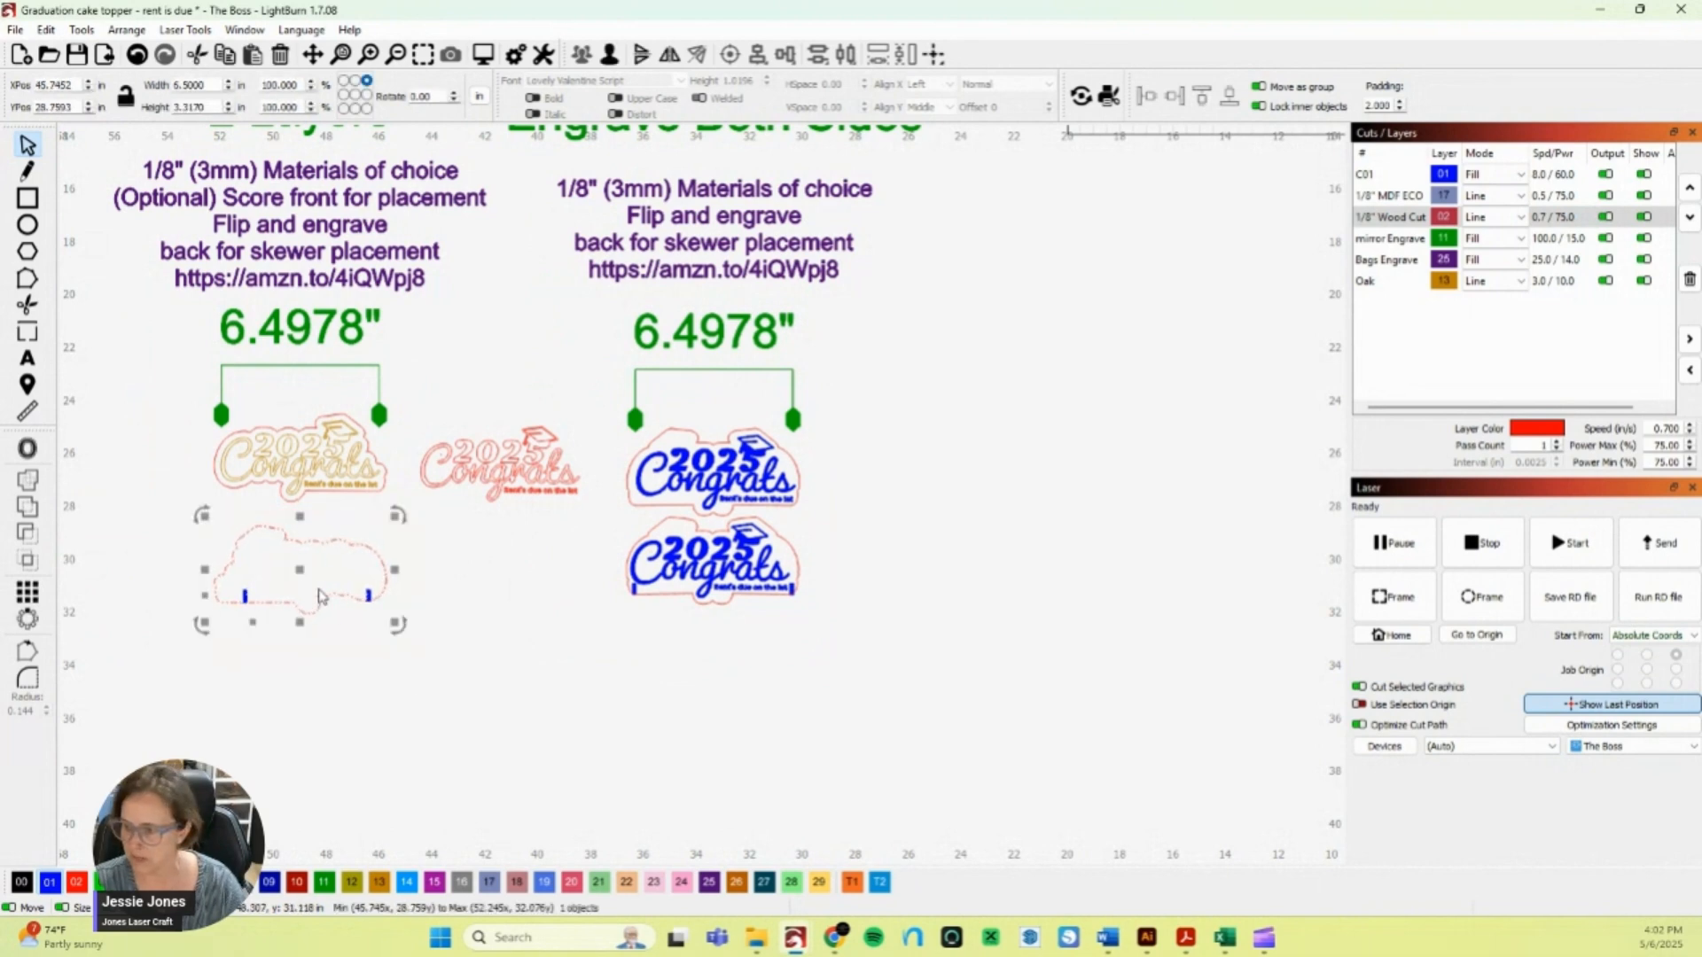
{"action": "key", "text": "ctrl+v"}
{"action": "left_click_drag", "start_coordinate": [321, 597], "coordinate": [1032, 541]}
{"action": "middle_click", "coordinate": [1085, 599]}
{"action": "left_click_drag", "start_coordinate": [1215, 573], "coordinate": [896, 592]}
- Ungroup the copied back piece and delete its two blue skewer slots, keeping only the red outline
{"action": "left_click", "coordinate": [750, 589]}
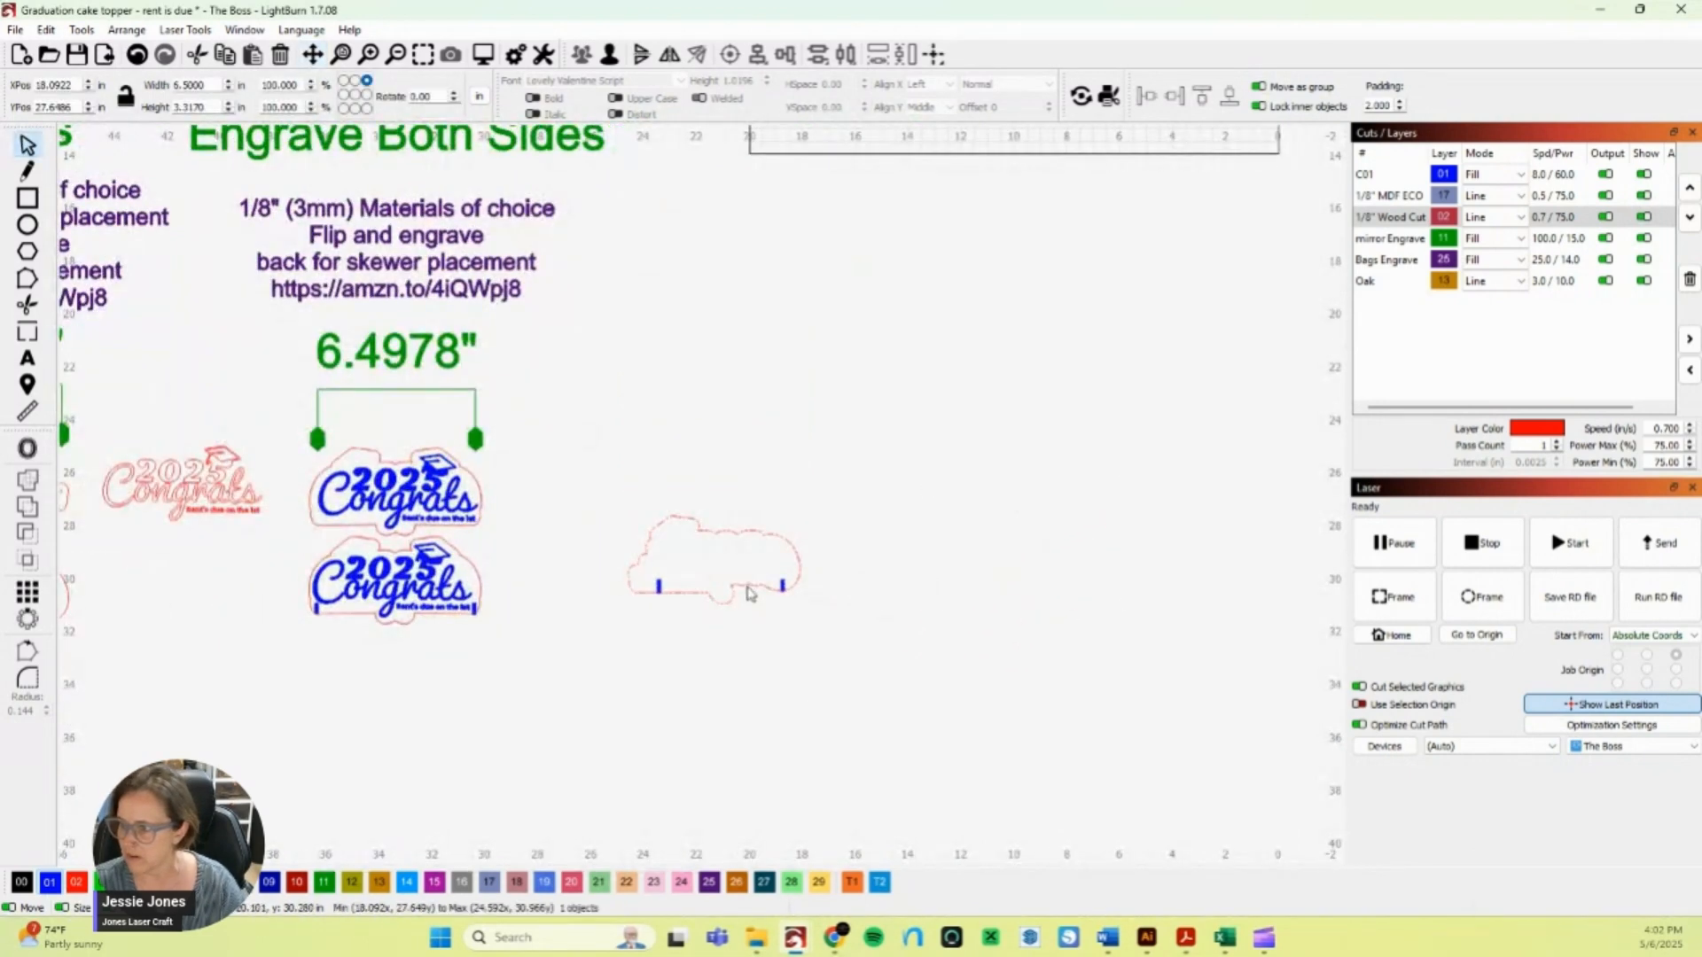
{"action": "right_click", "coordinate": [751, 589]}
{"action": "left_click", "coordinate": [795, 770]}
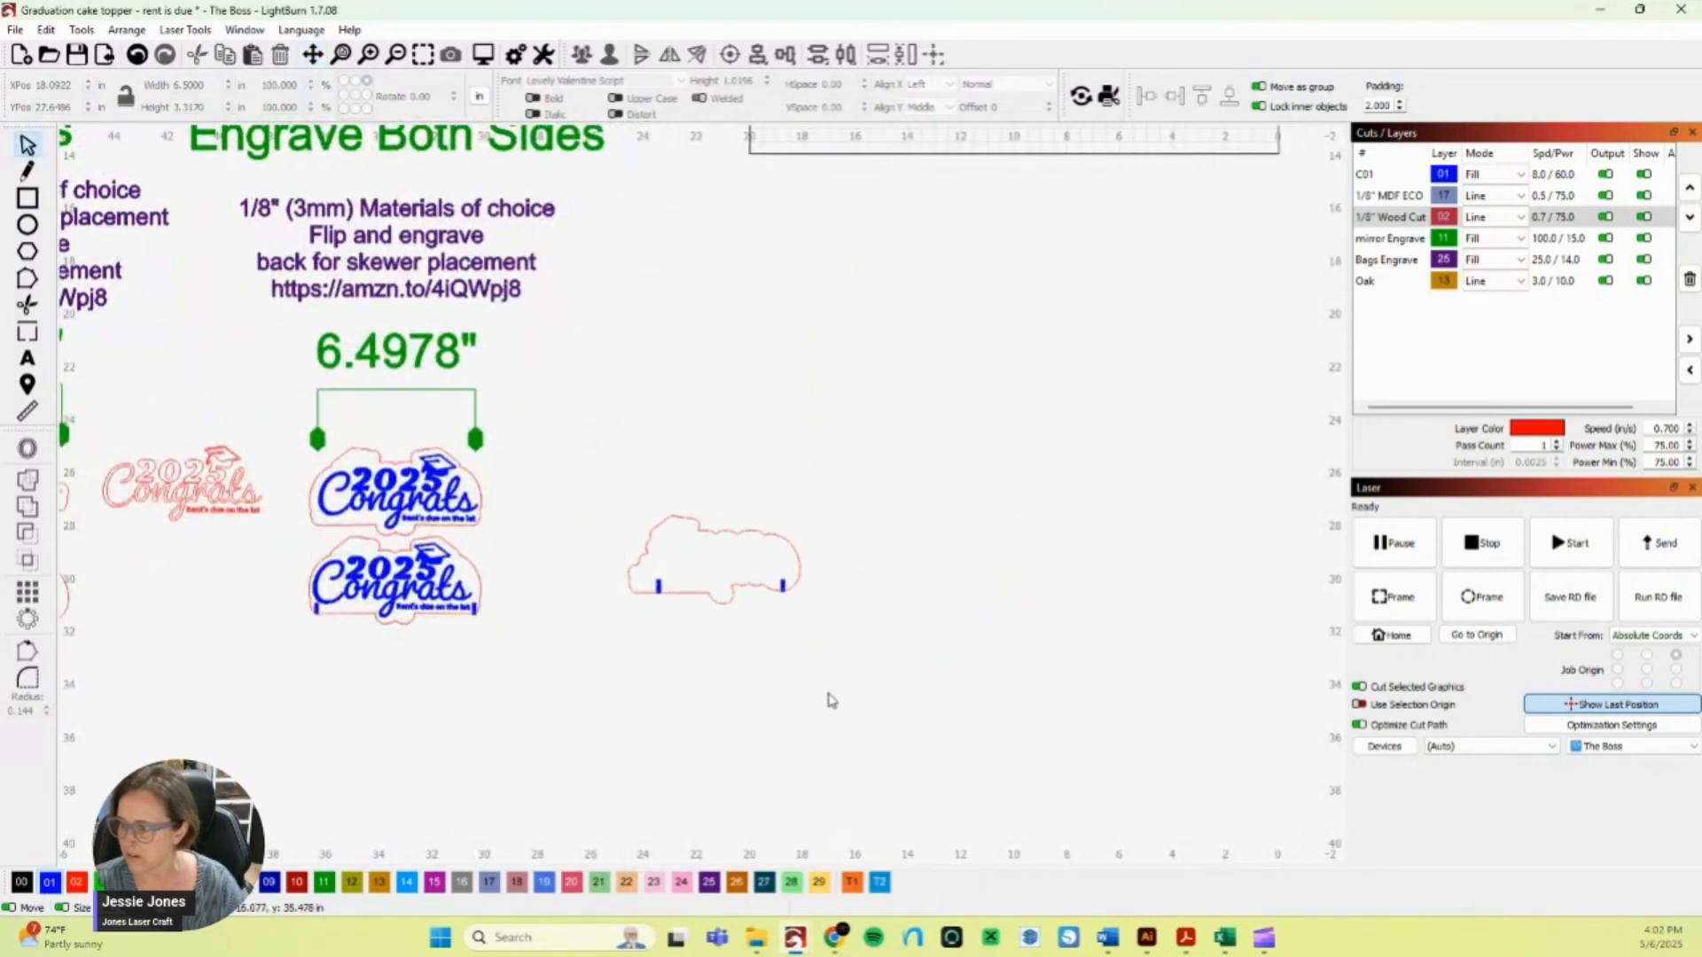
{"action": "left_click_drag", "start_coordinate": [605, 543], "coordinate": [842, 687]}
{"action": "left_click", "coordinate": [840, 685]}
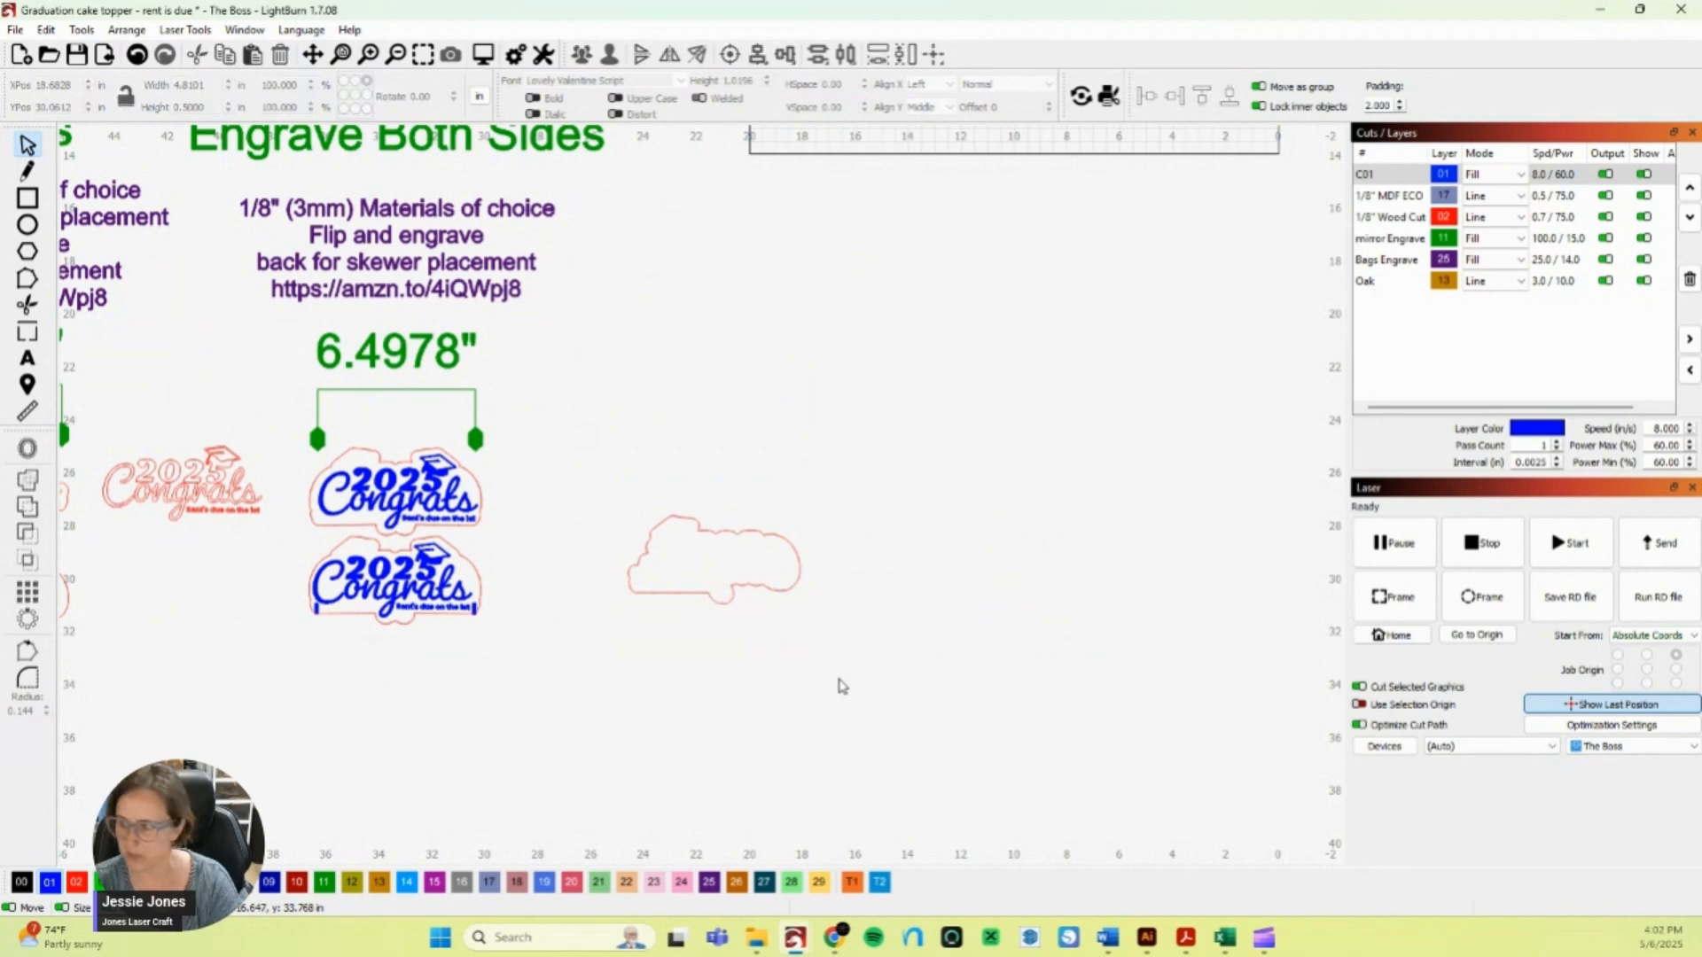
- Duplicate the red outline and align the duplicate's centre exactly over the original
{"action": "left_click", "coordinate": [777, 595]}
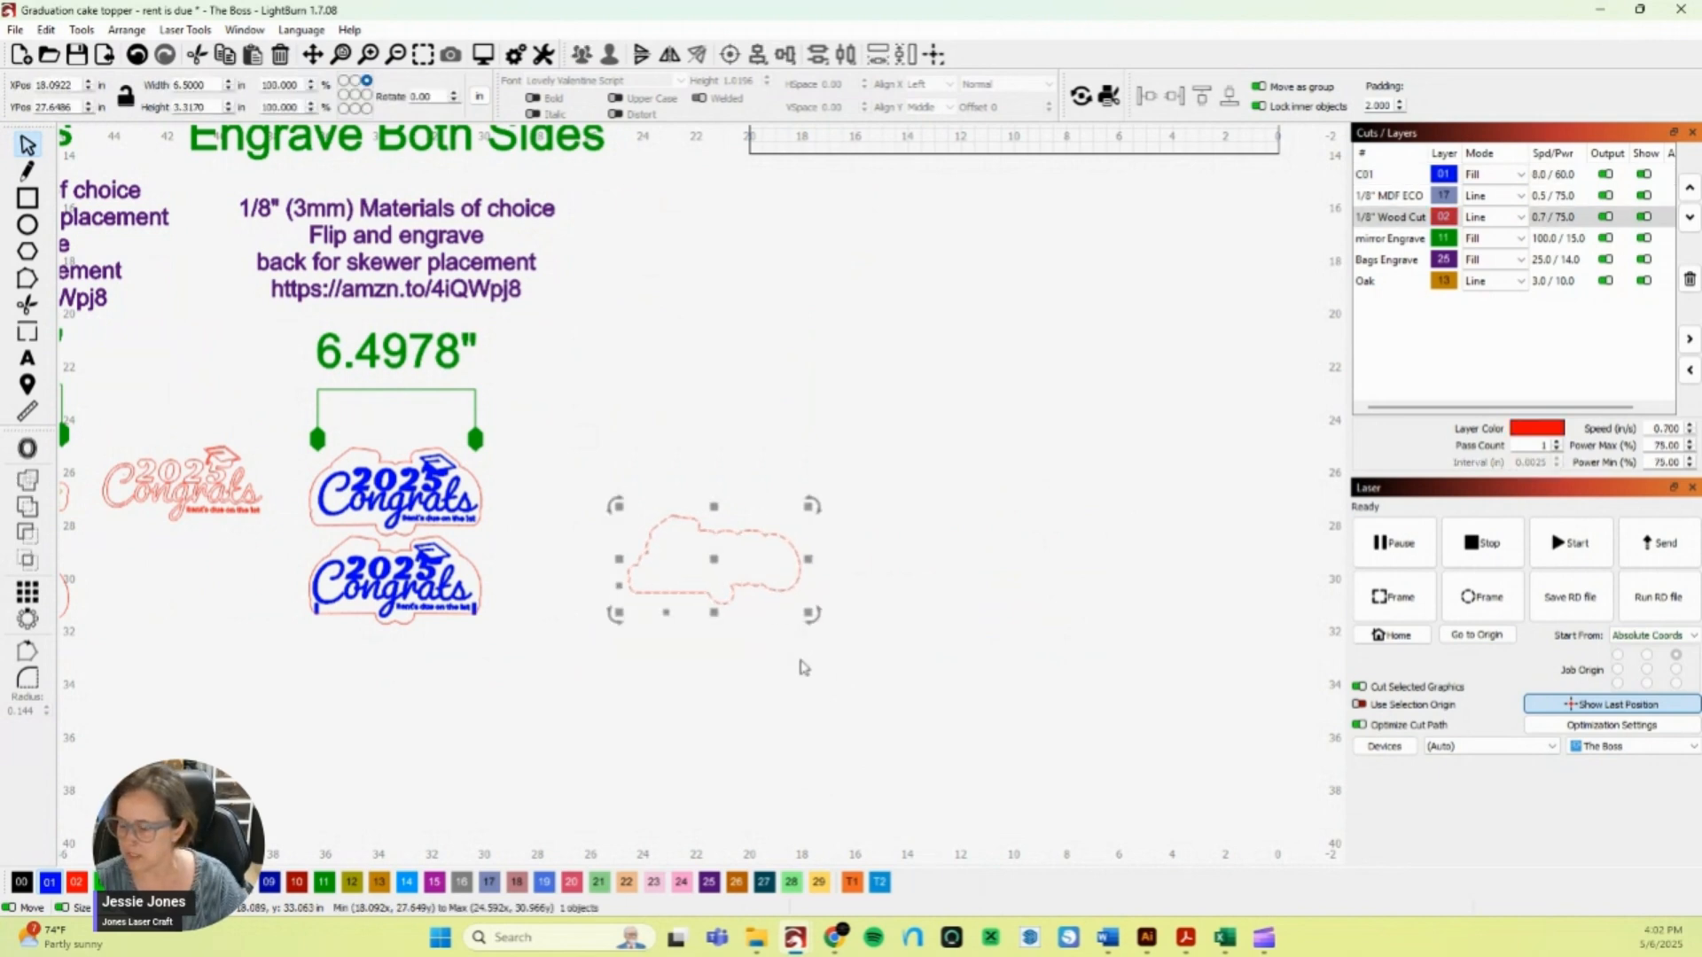
{"action": "key", "text": "ctrl+c"}
{"action": "key", "text": "ctrl+v"}
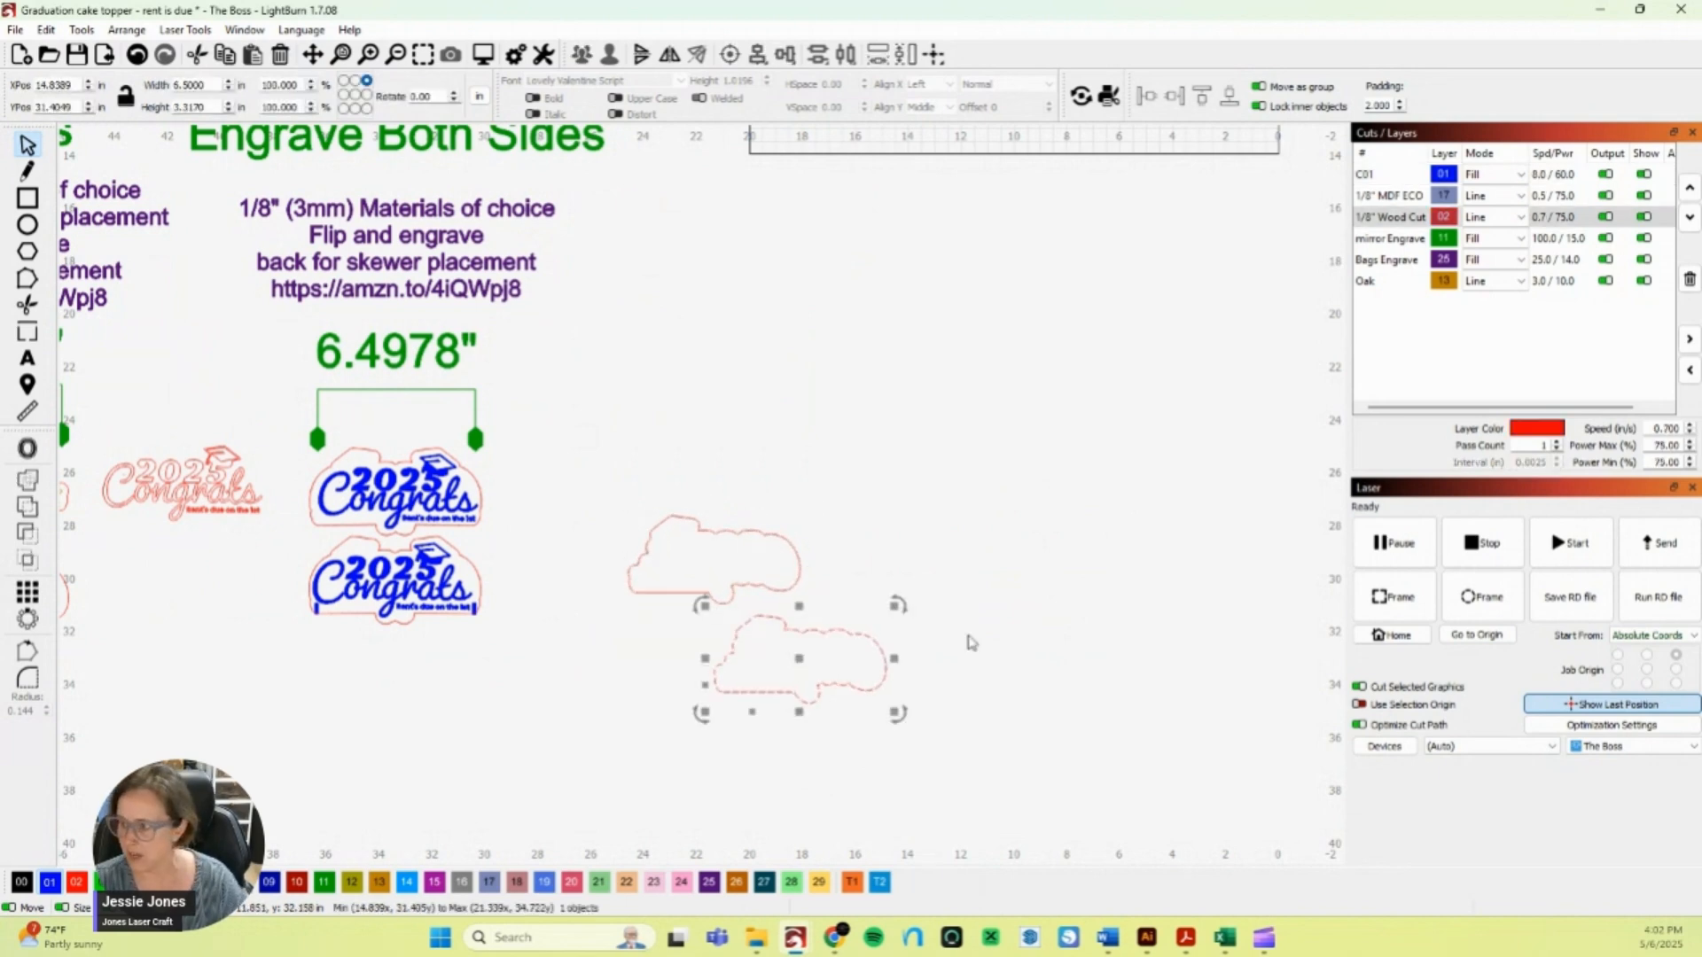
{"action": "left_click", "coordinate": [789, 544], "text": "shift"}
{"action": "key", "text": "alt+c"}
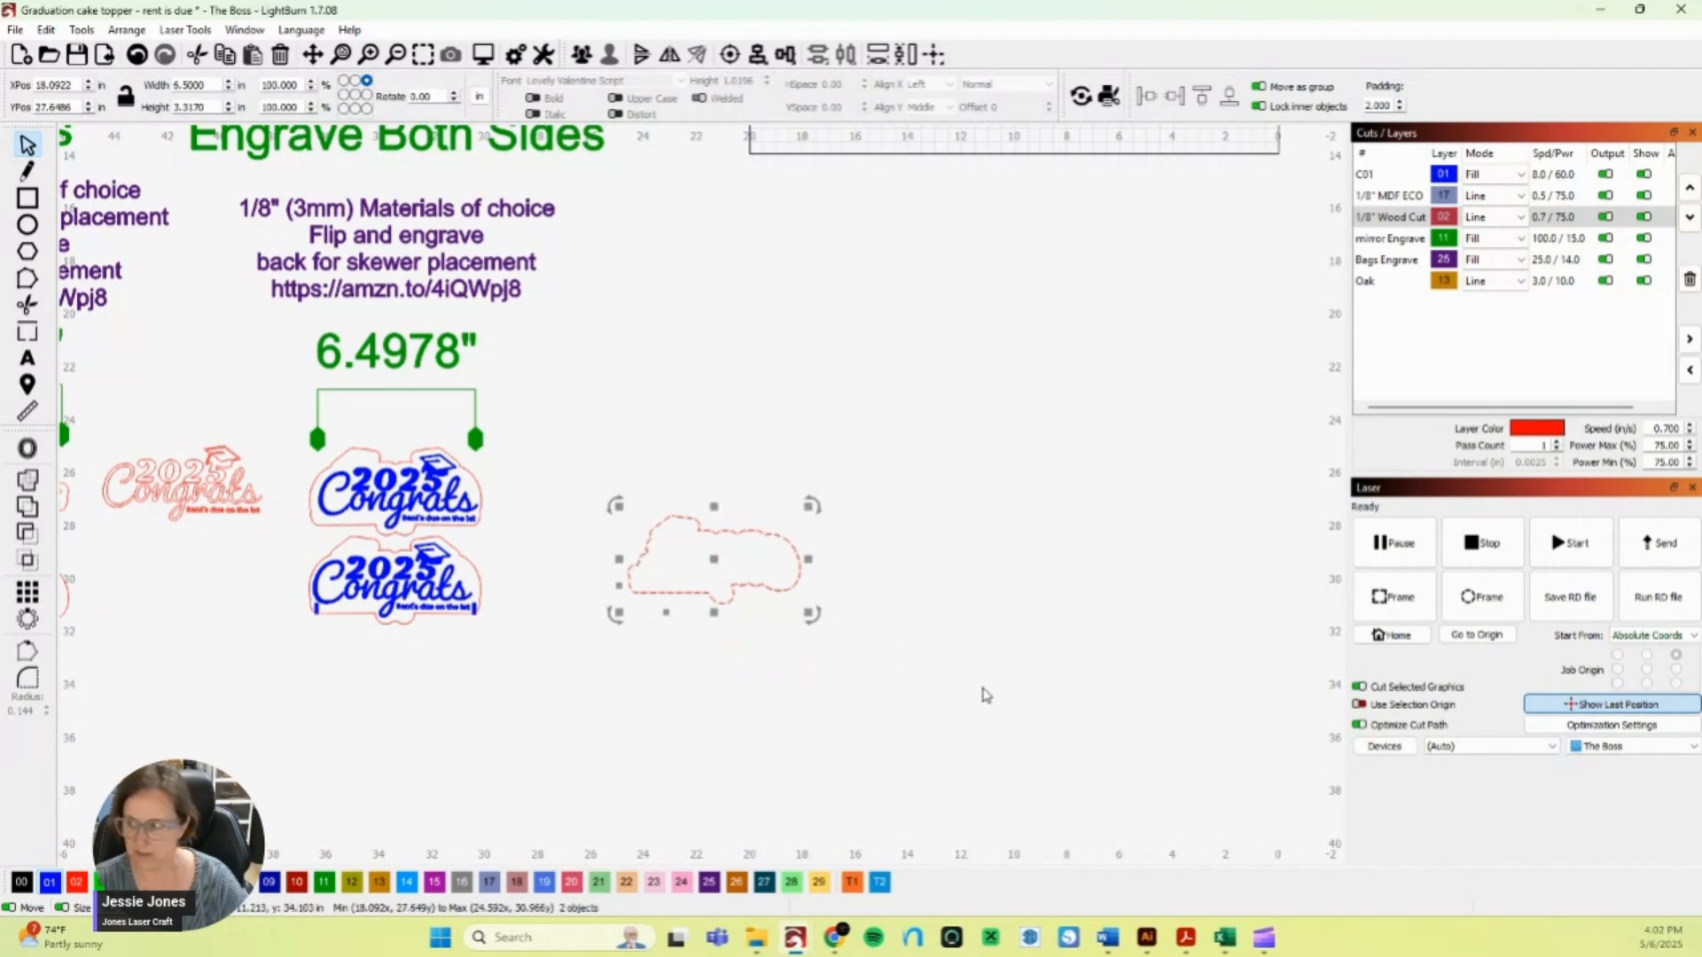
{"action": "left_click", "coordinate": [980, 689]}
- Flip one of the stacked outlines horizontally and weld both into a single symmetrical outline
{"action": "left_click", "coordinate": [666, 591]}
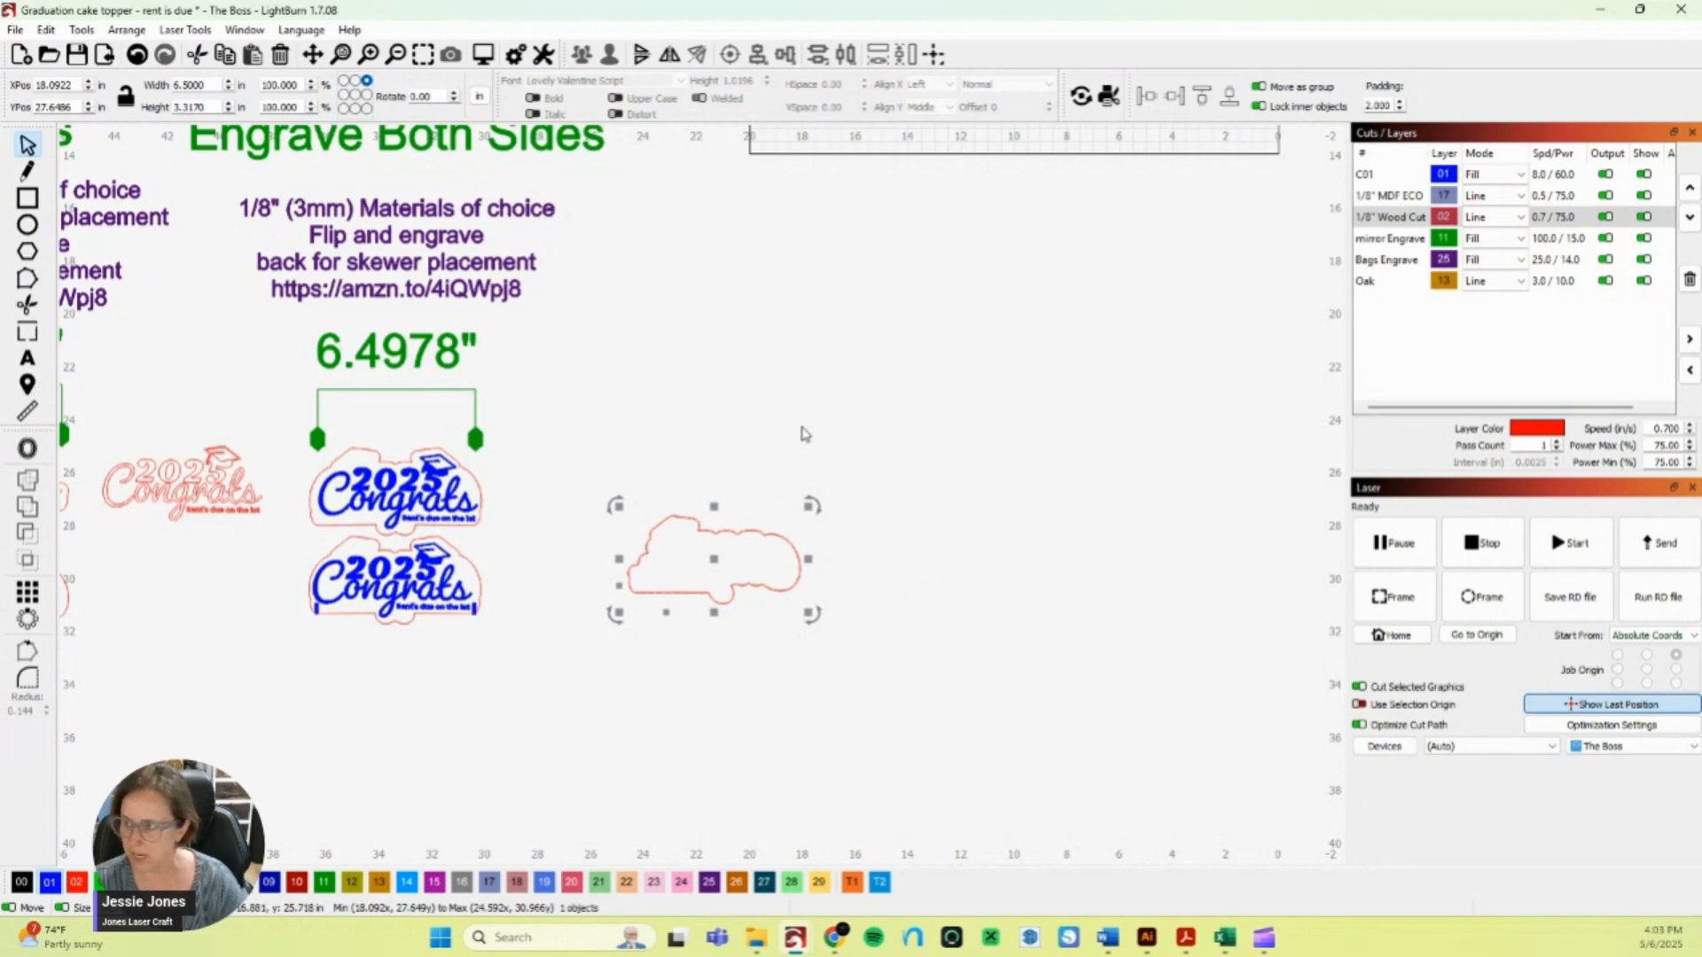
{"action": "left_click", "coordinate": [669, 55]}
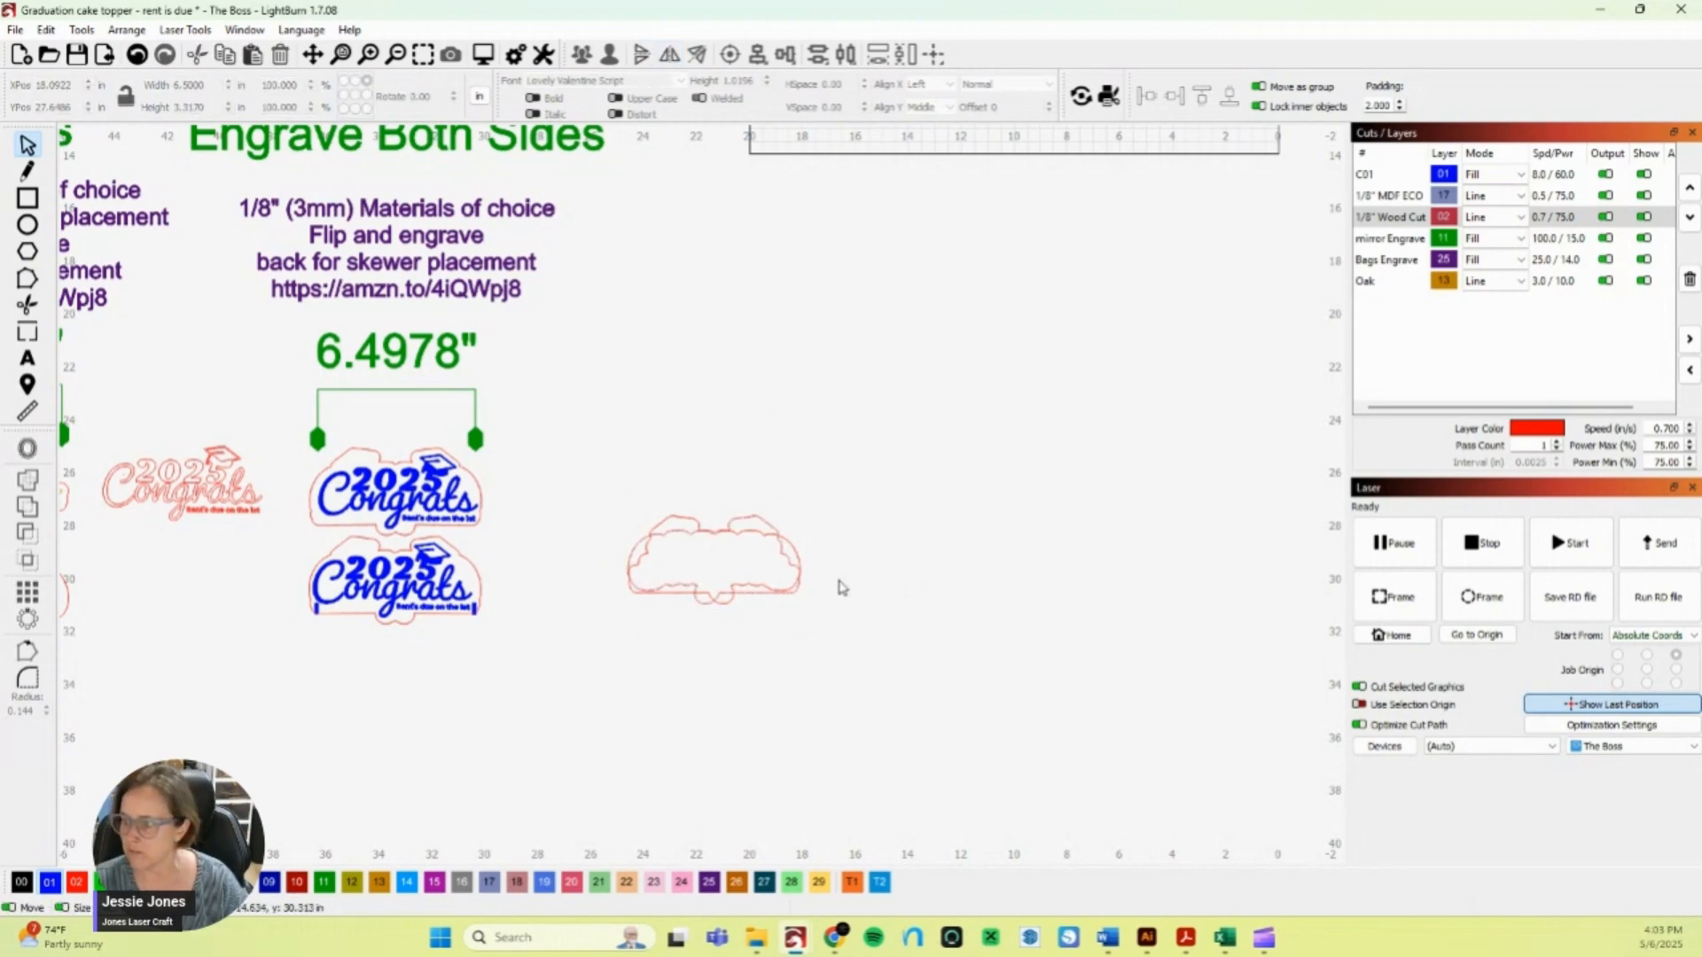
{"action": "left_click_drag", "start_coordinate": [574, 459], "coordinate": [1017, 778]}
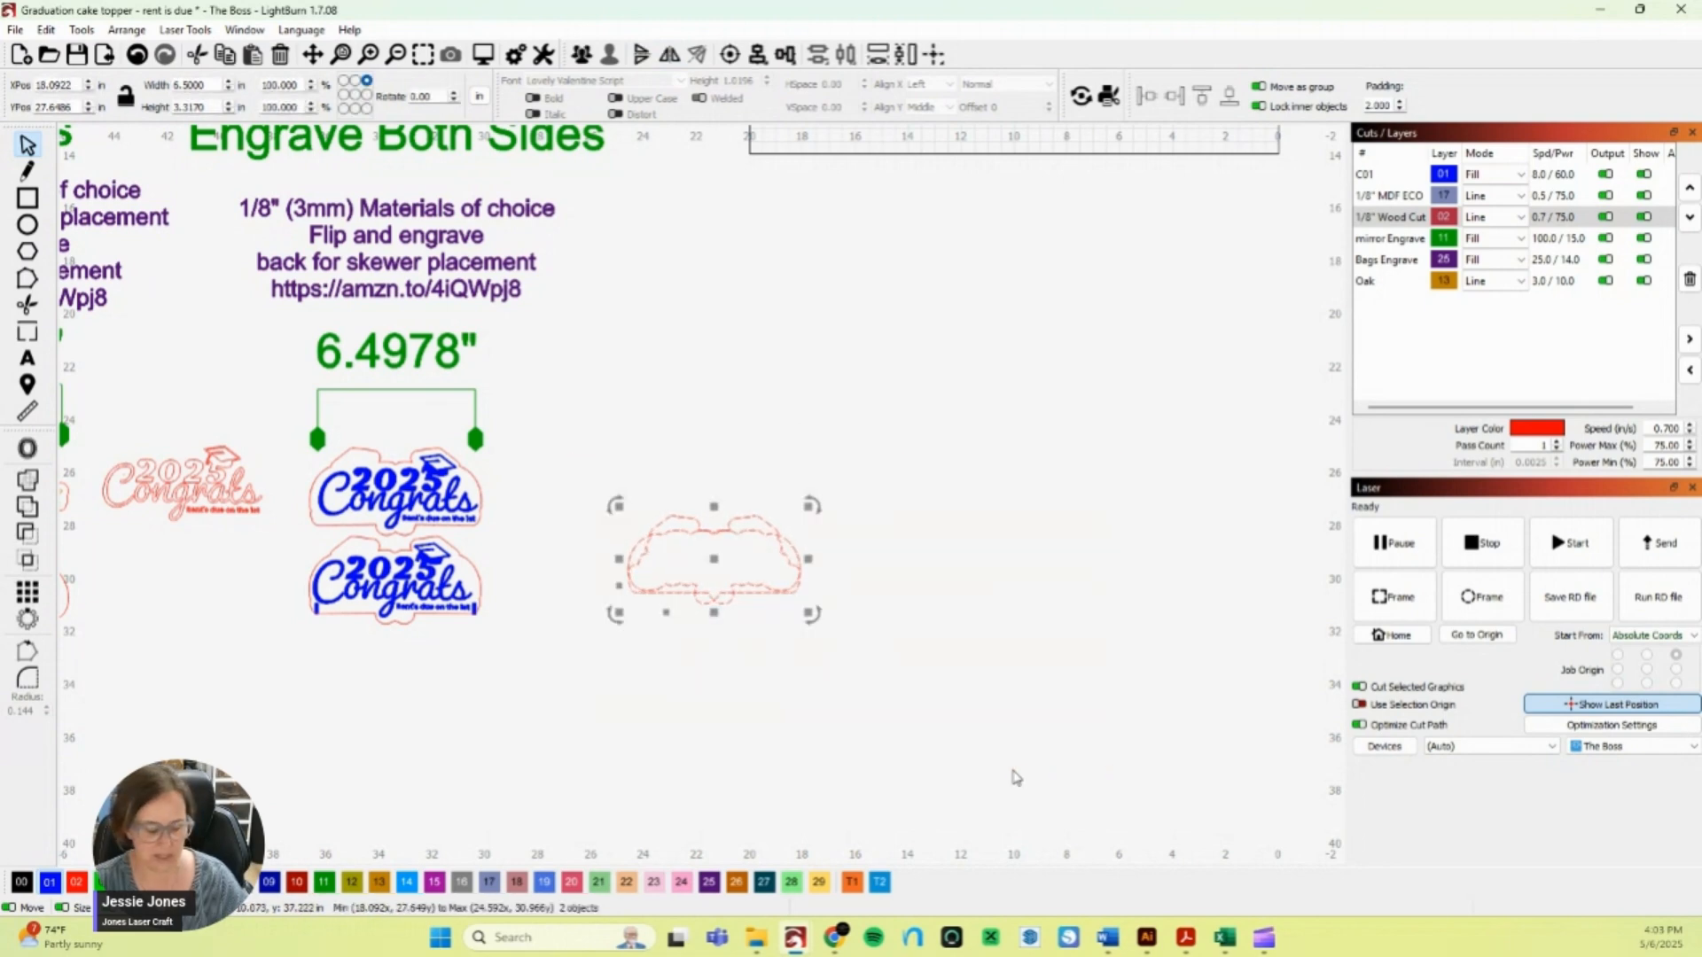
{"action": "left_click", "coordinate": [1011, 774]}
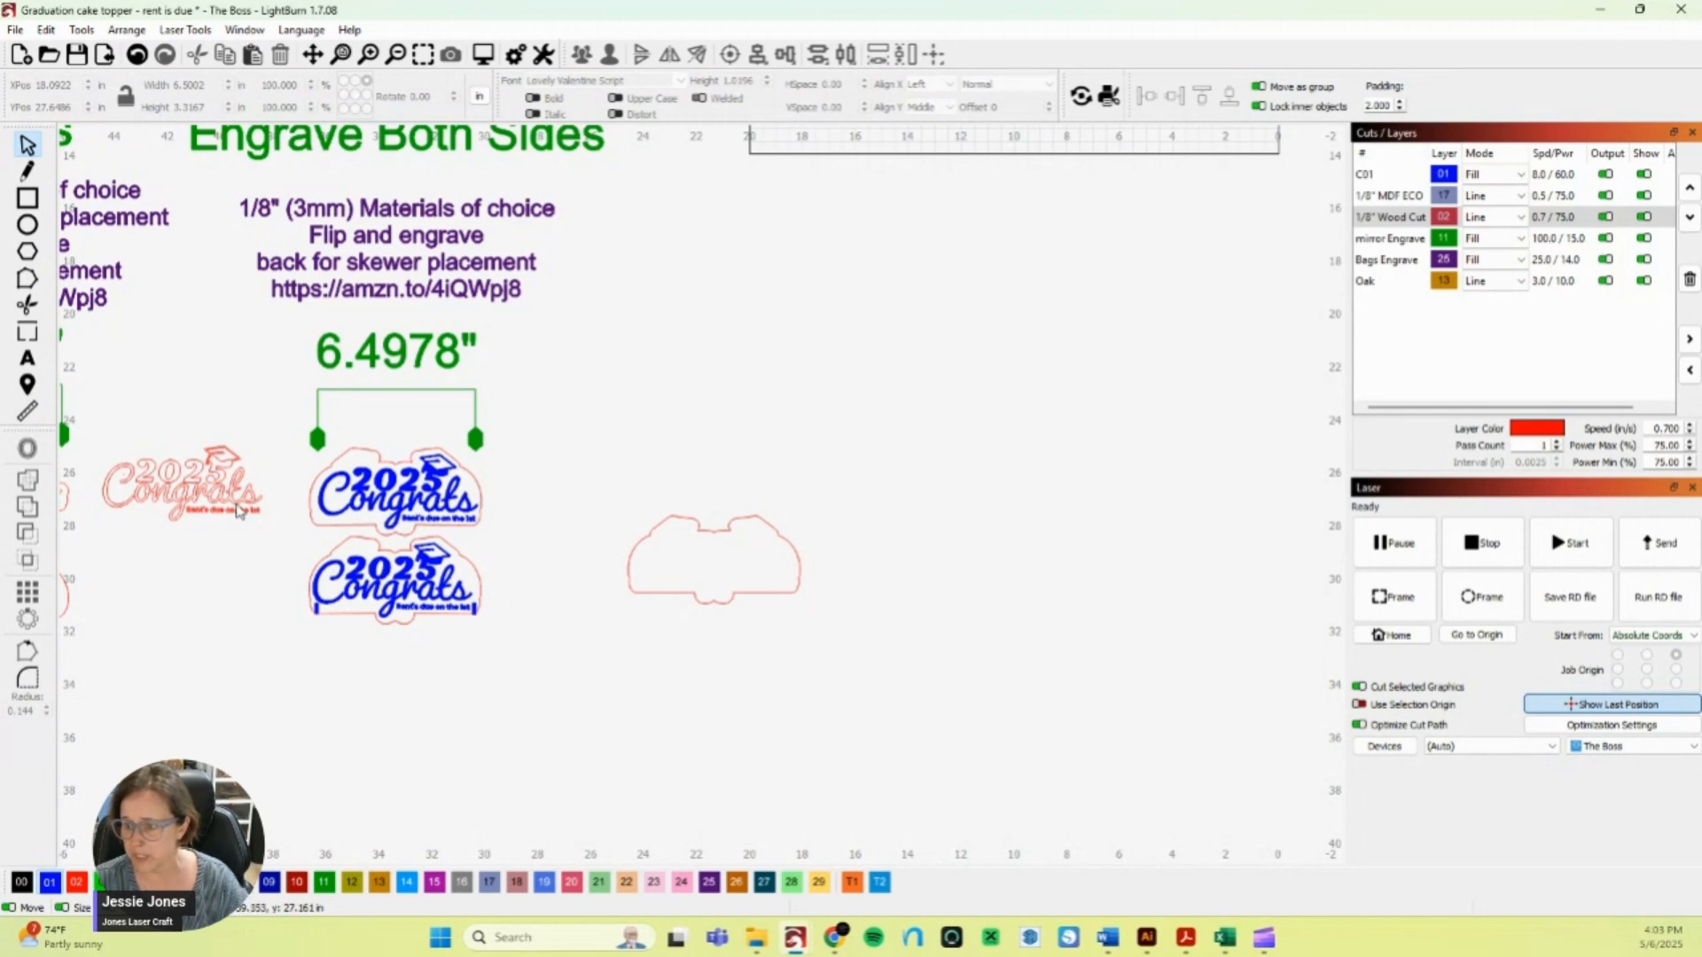
- Move the red "2025 Congrats" text layer from Option 2 about 20.2 in right and 2.9 in down onto the symmetrical outline
{"action": "left_click", "coordinate": [199, 487]}
{"action": "left_click_drag", "start_coordinate": [213, 488], "coordinate": [712, 561]}
{"action": "left_click", "coordinate": [786, 645]}
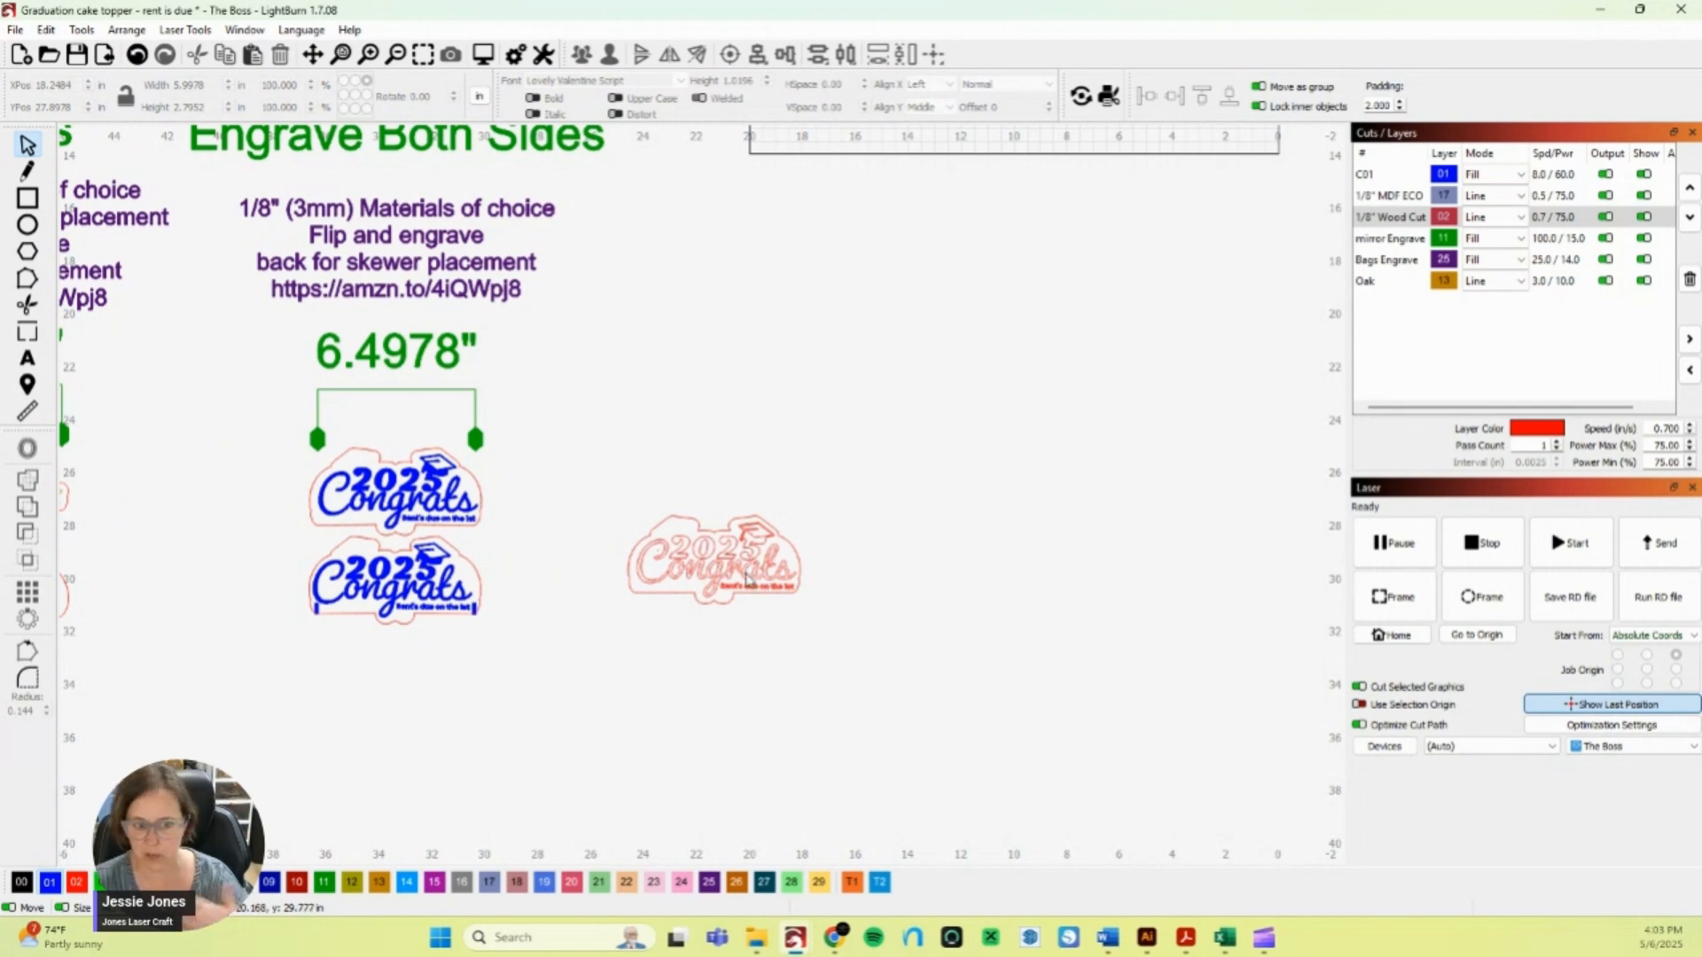
{"action": "left_click", "coordinate": [747, 578]}
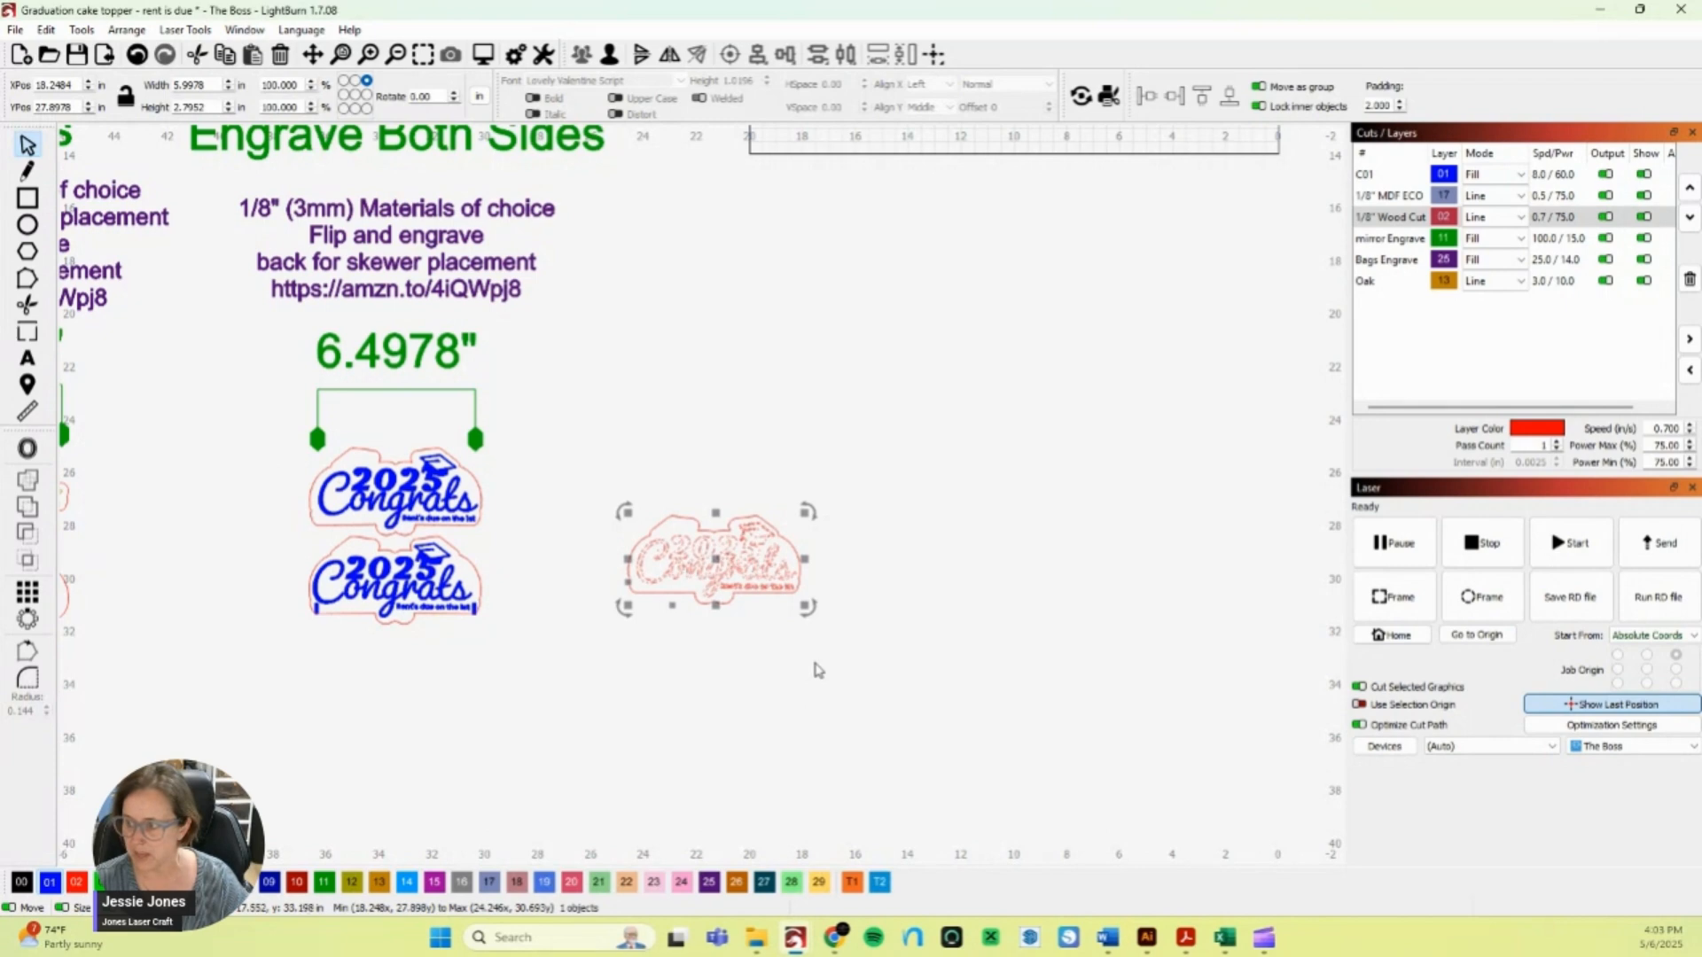
{"action": "left_click", "coordinate": [696, 634]}
{"action": "scroll", "coordinate": [696, 634], "scroll_direction": "down", "scroll_amount": 1}
{"action": "scroll", "coordinate": [696, 634], "scroll_direction": "down", "scroll_amount": 2}
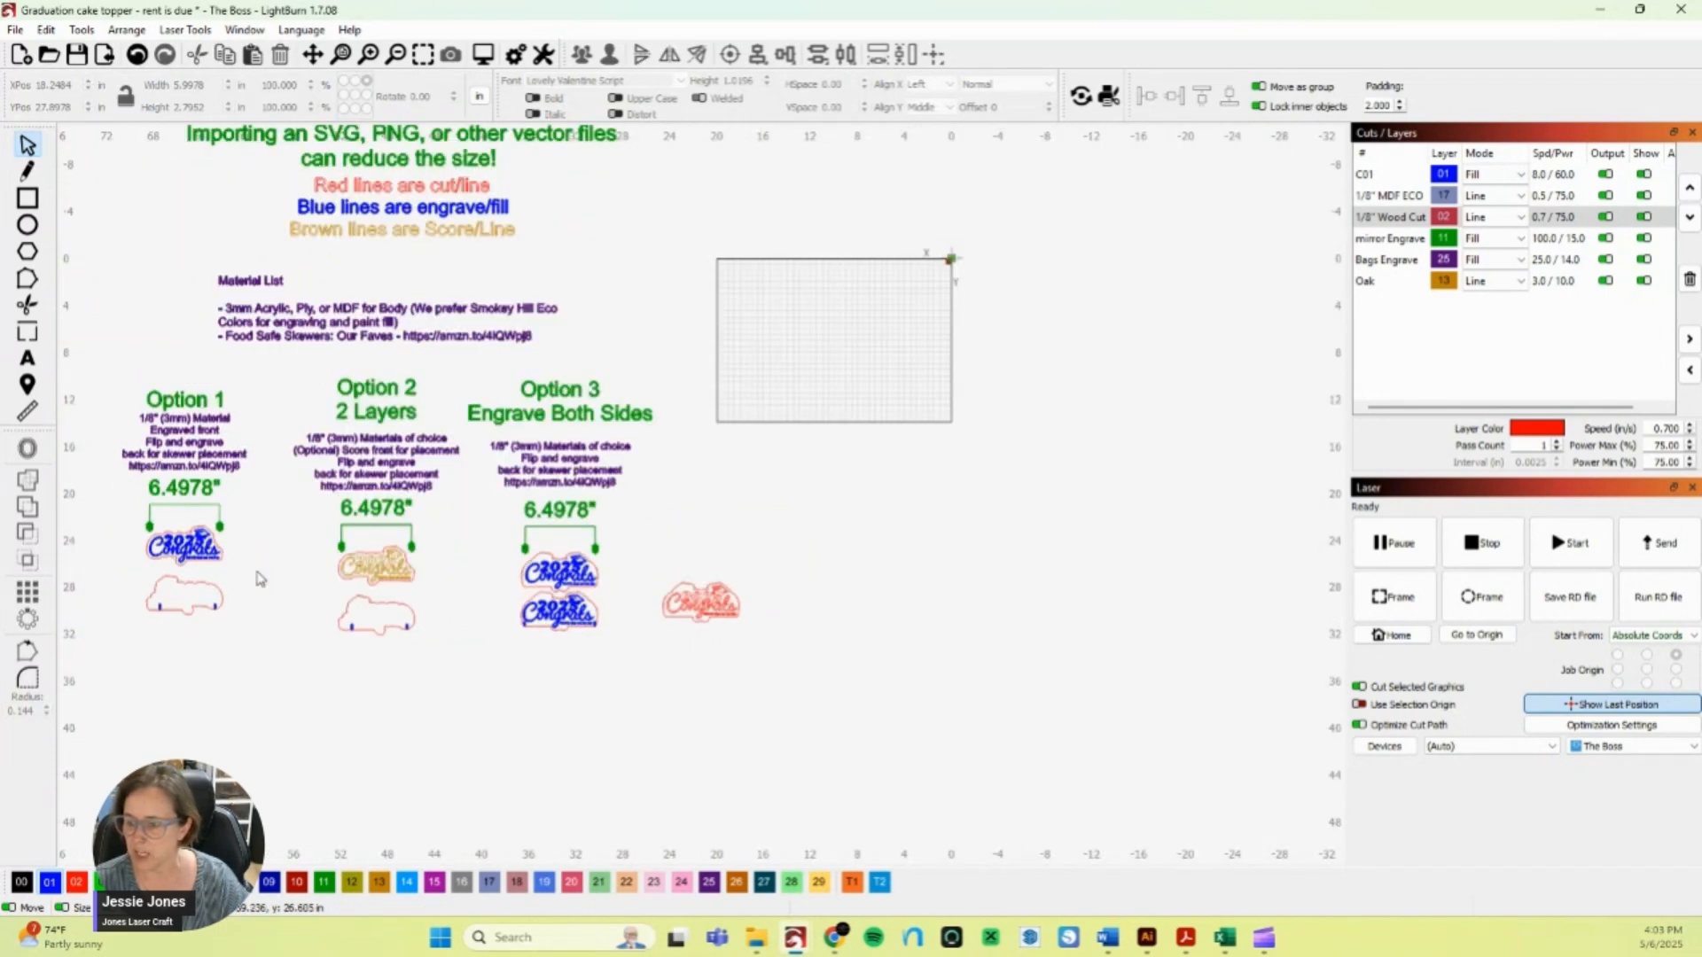